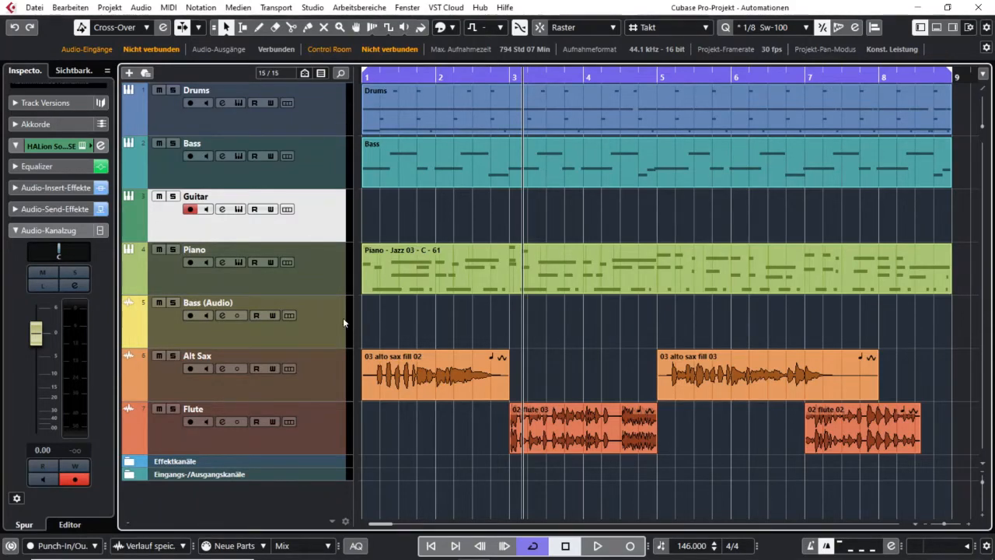
Lower the Guitar track's volume fader to about -10.2 dB, raise it again and leave it at -1.14 dB
drag(35, 334, 38, 376)
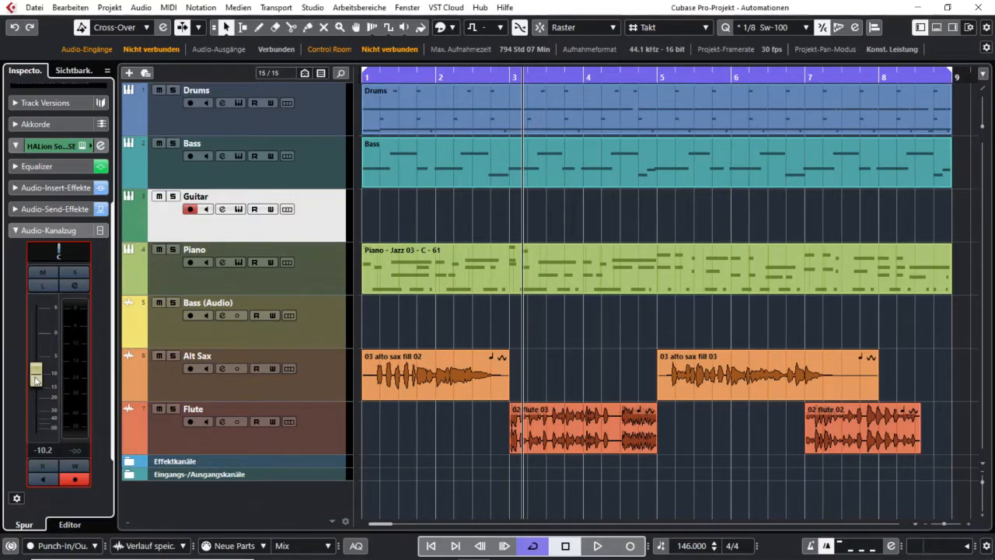
drag(37, 378, 37, 350)
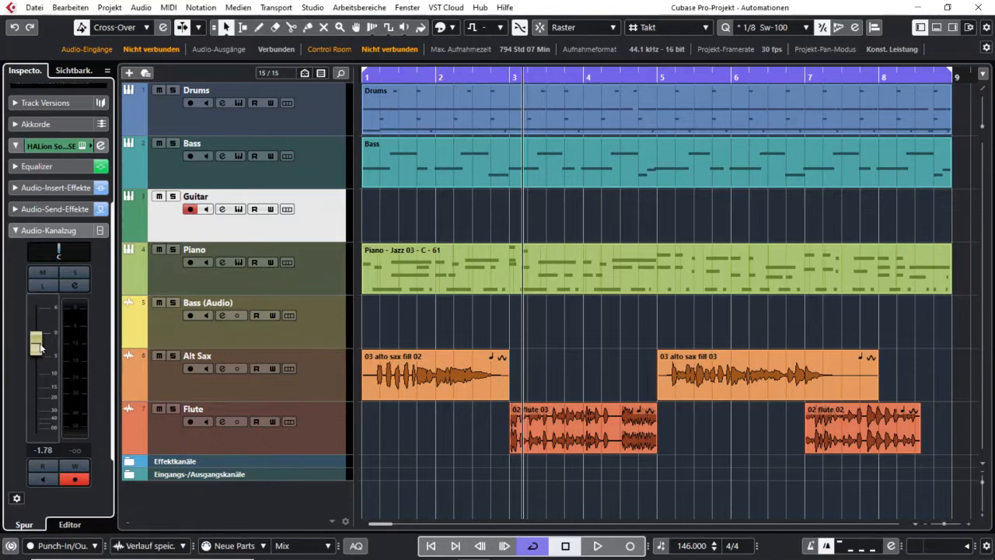
mouse_move(35, 343)
mouse_down()
mouse_move(33, 395)
mouse_move(37, 344)
mouse_up()
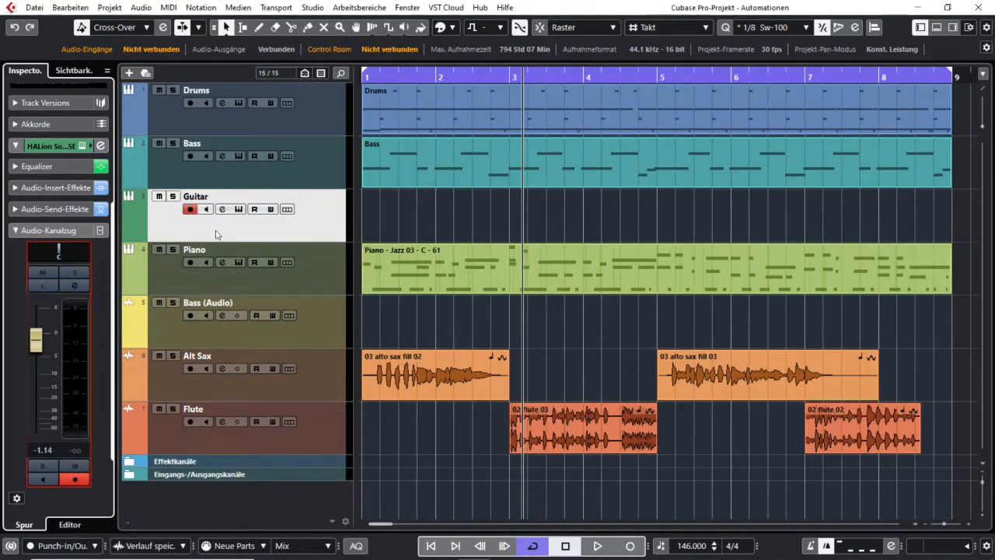
Solo the Guitar track and show its volume (Lautstärke) automation lane
click(173, 196)
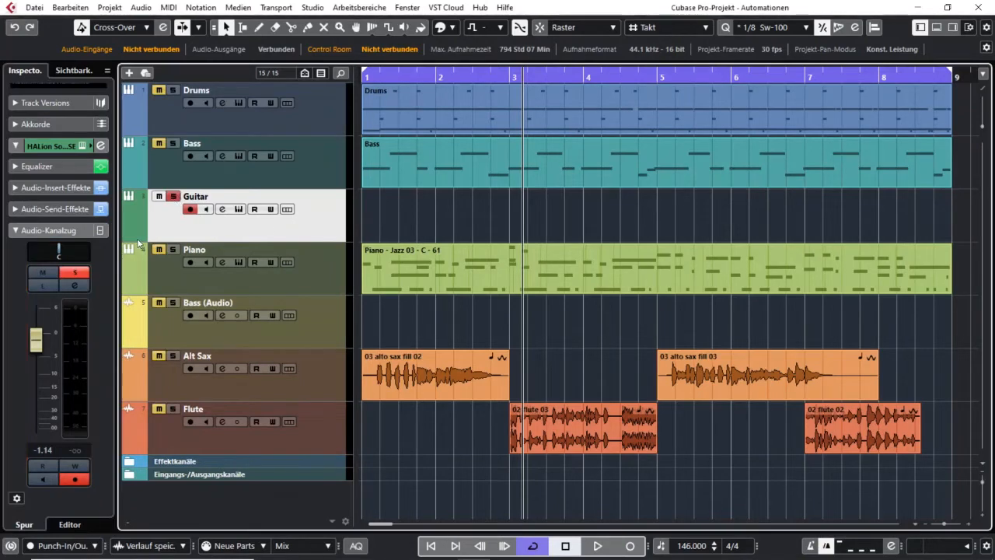
click(128, 236)
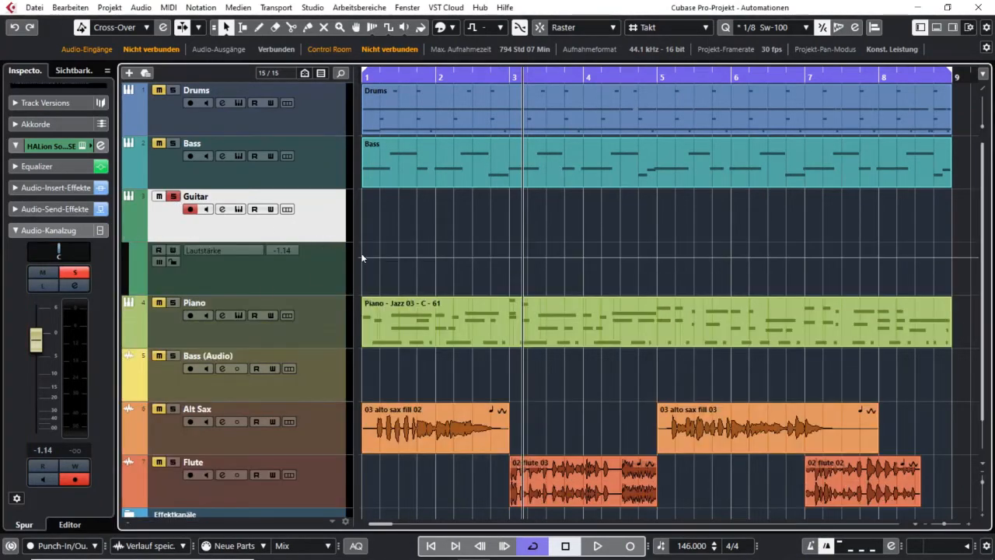
Draw a Guitar volume automation ramp from -30.4 dB at bar 1 up to about 1.65 dB just past bar 8
drag(365, 255, 362, 289)
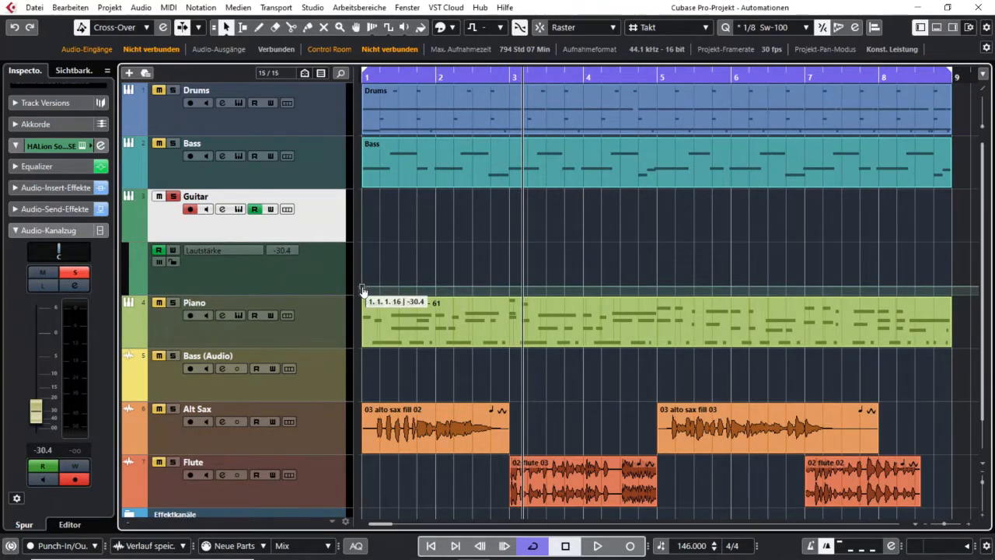
mouse_move(851, 284)
mouse_down()
mouse_move(850, 248)
mouse_move(911, 253)
mouse_up()
click(587, 145)
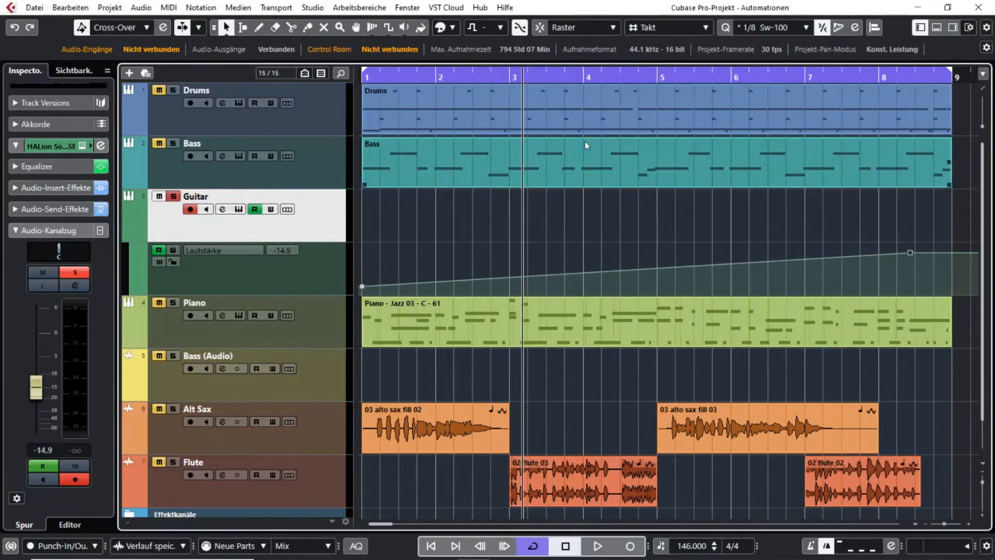
click(636, 269)
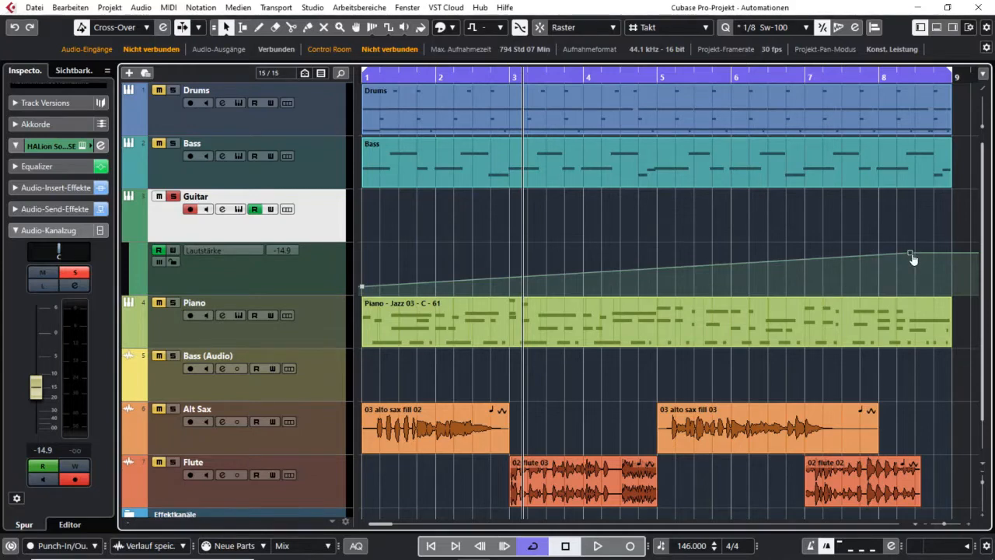
Play the project from the start and watch the Guitar fader follow the volume automation ramp
mouse_move(914, 259)
key(KP_Decimal)
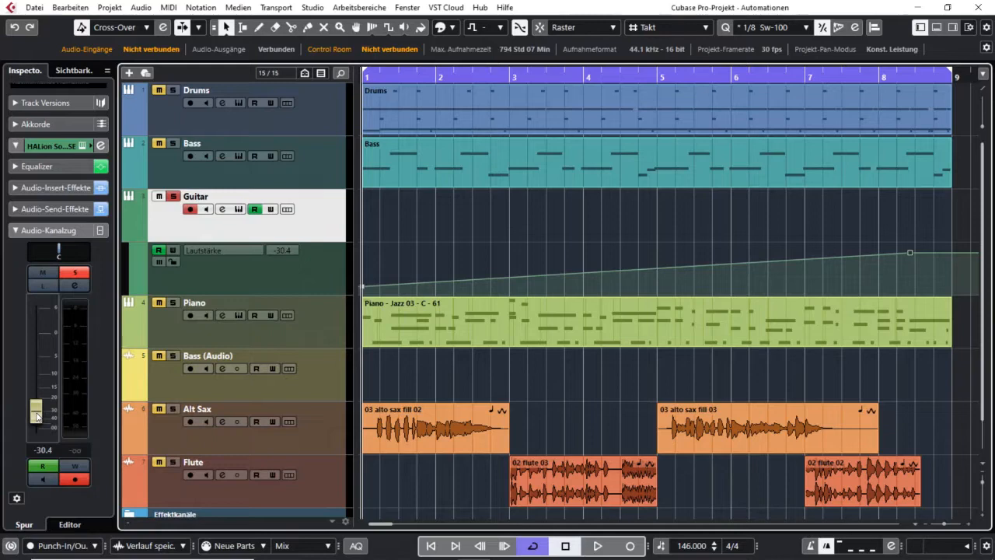
key(space)
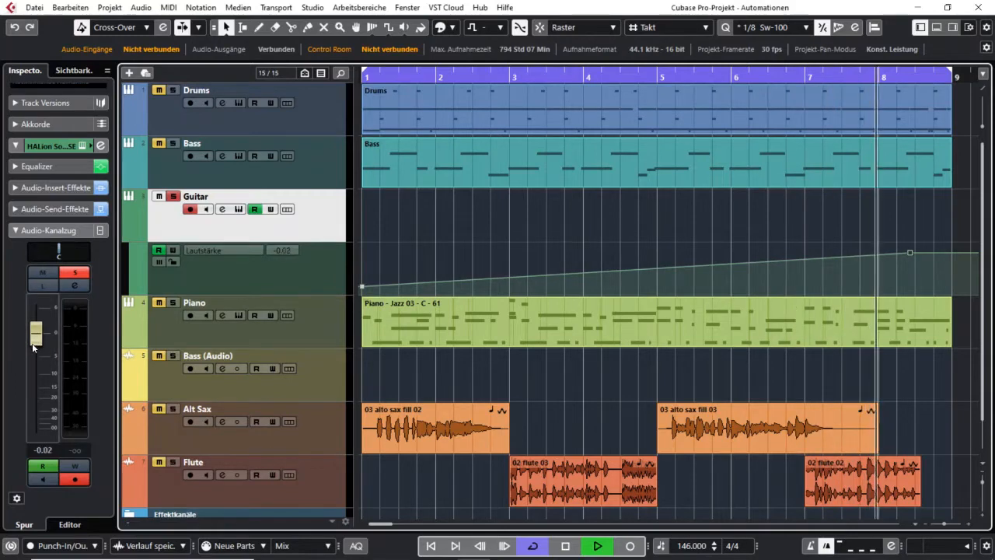
key(space)
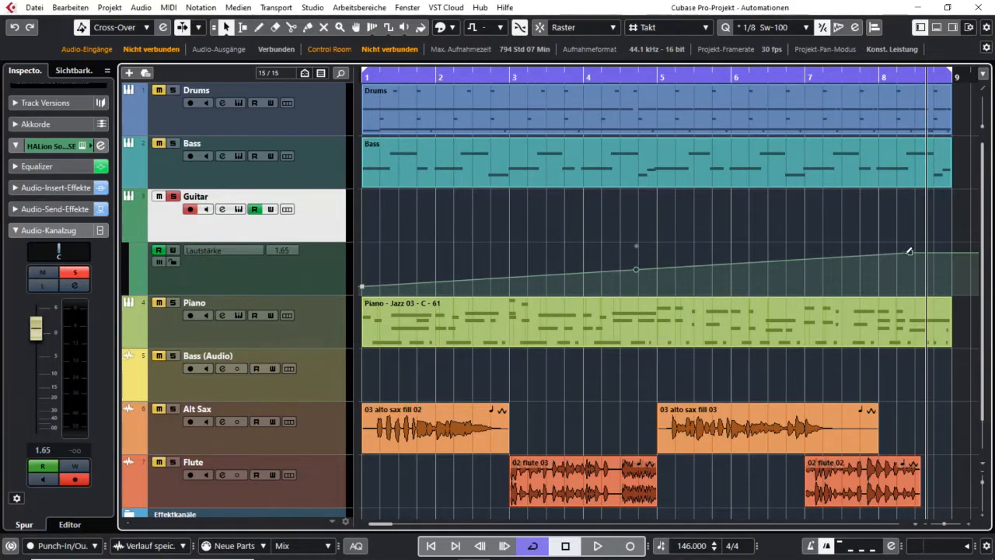
Delete all volume automation points from the Guitar track's lane
click(403, 341)
drag(890, 248, 914, 257)
key(Delete)
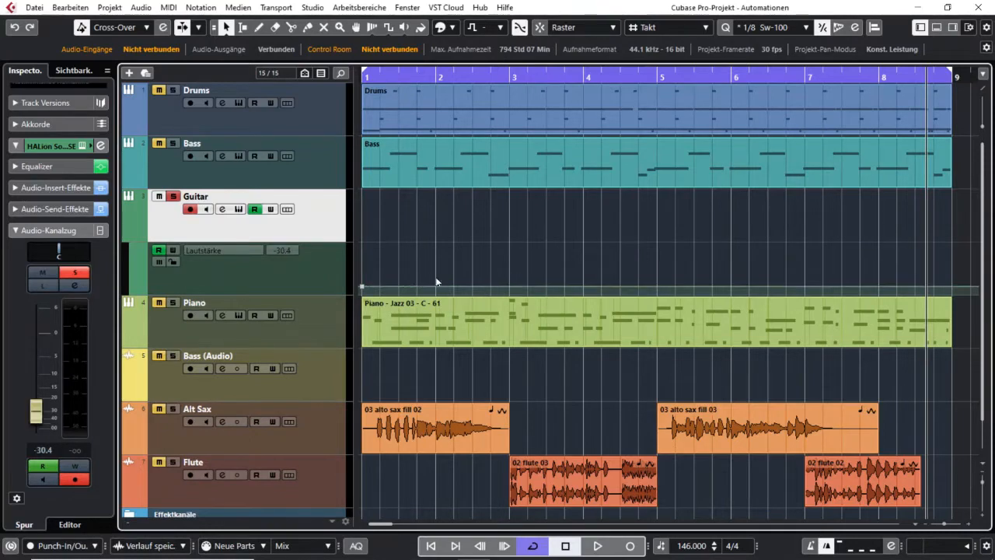
key(Delete)
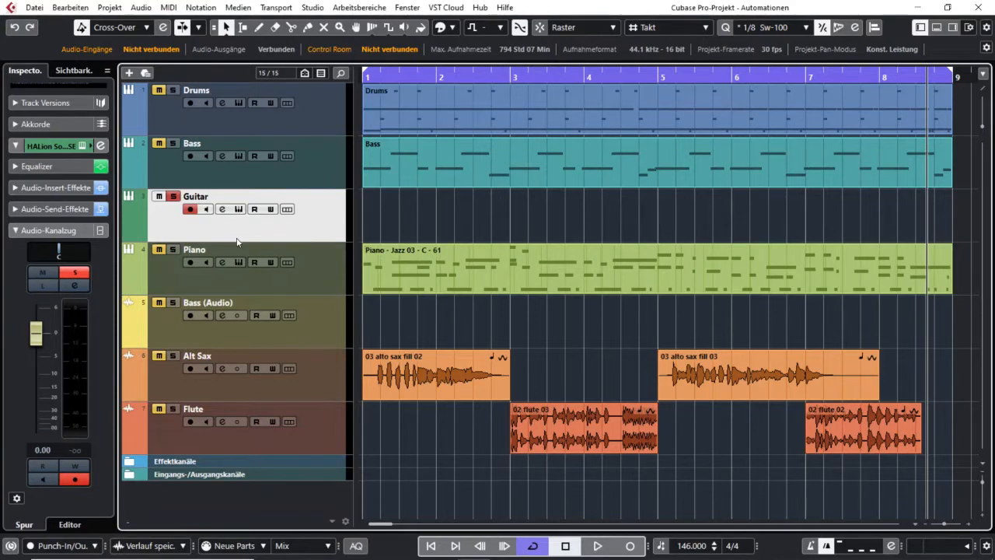
Show the Guitar track's automation lane and select its volume (Lautstärke) lane
mouse_move(129, 237)
click(129, 237)
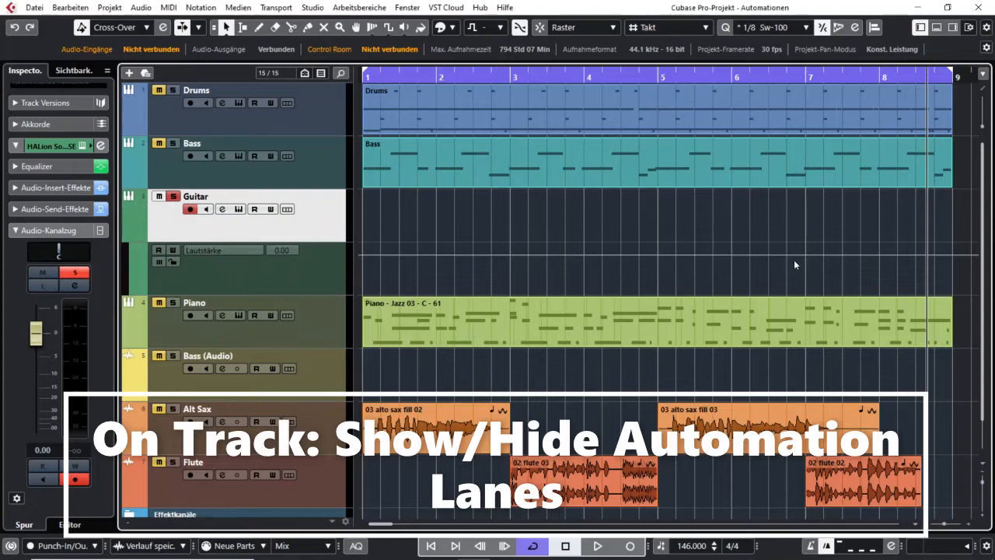
click(230, 284)
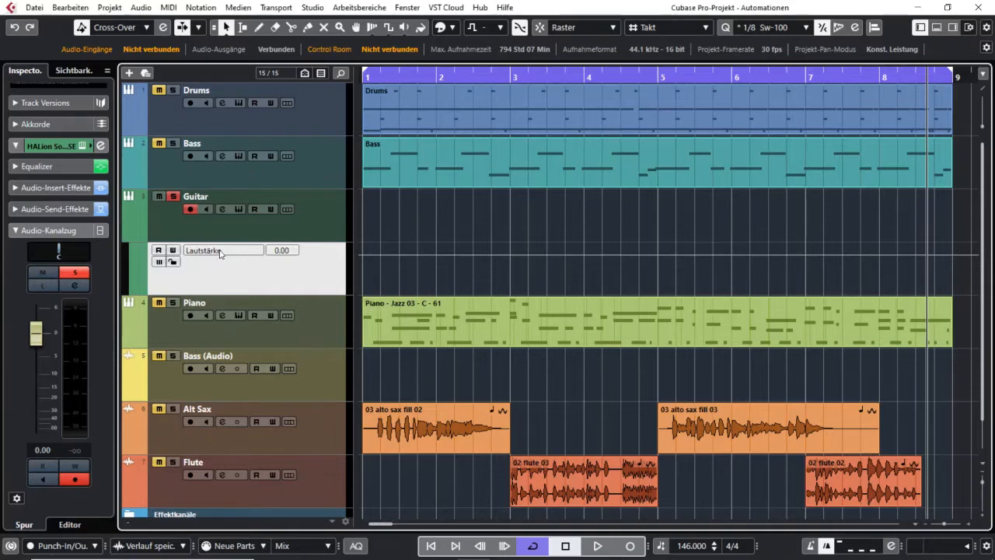
Examine the parameters available for the Guitar automation lane, including the VSTDynamics insert parameters in the full list
click(235, 253)
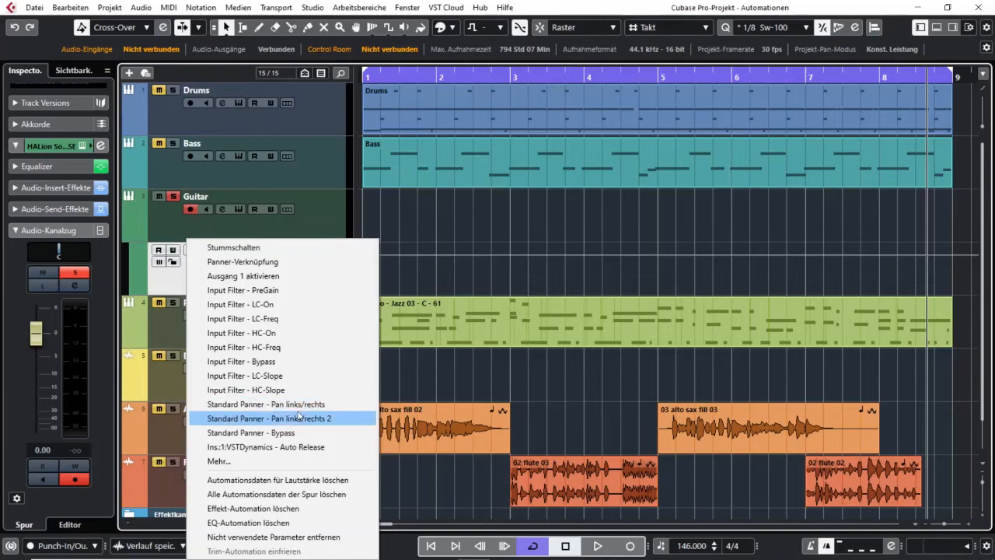
click(451, 228)
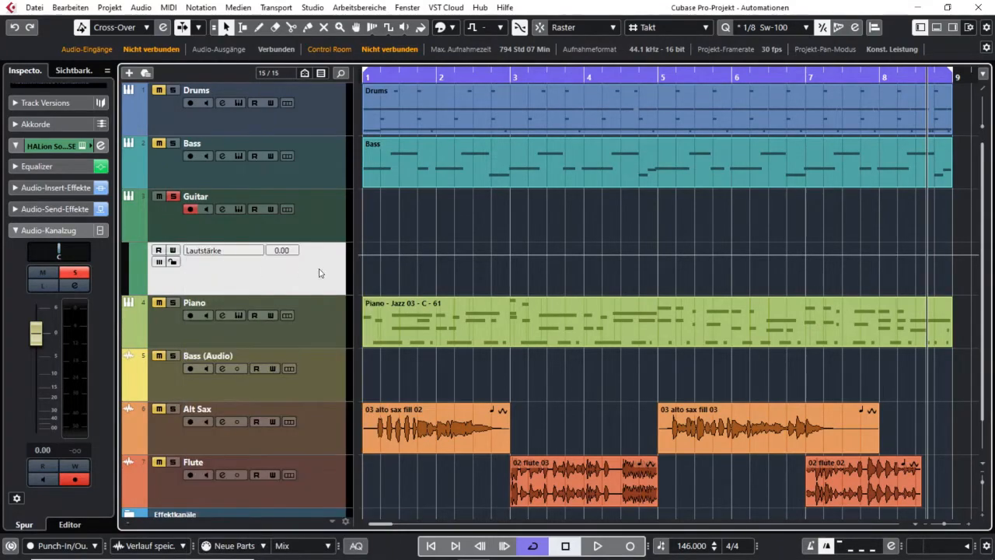
click(232, 255)
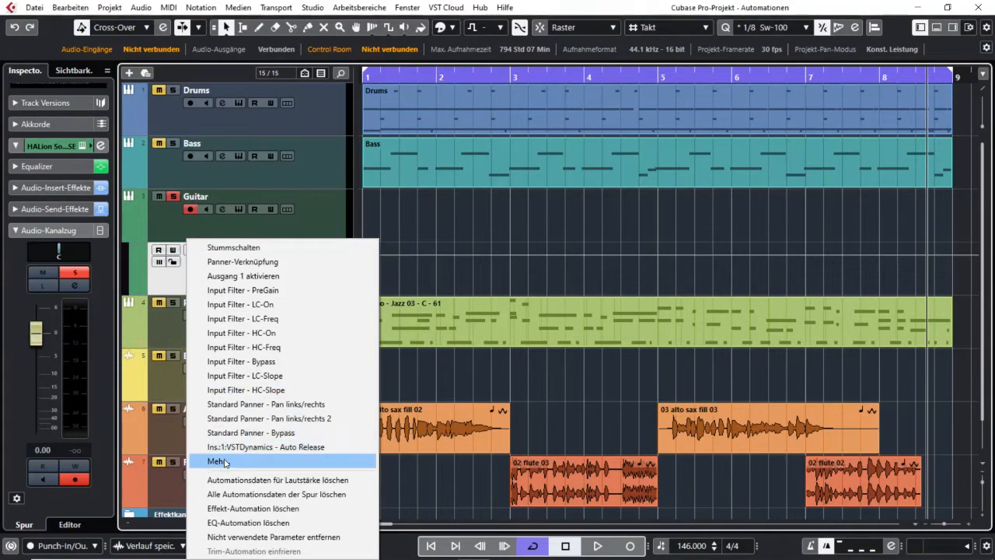
click(218, 461)
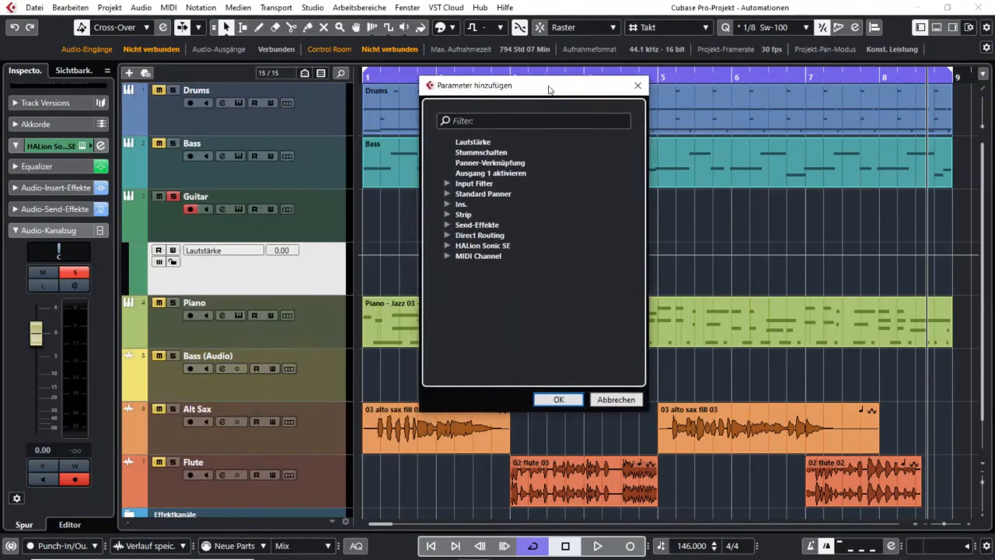
click(447, 199)
click(460, 211)
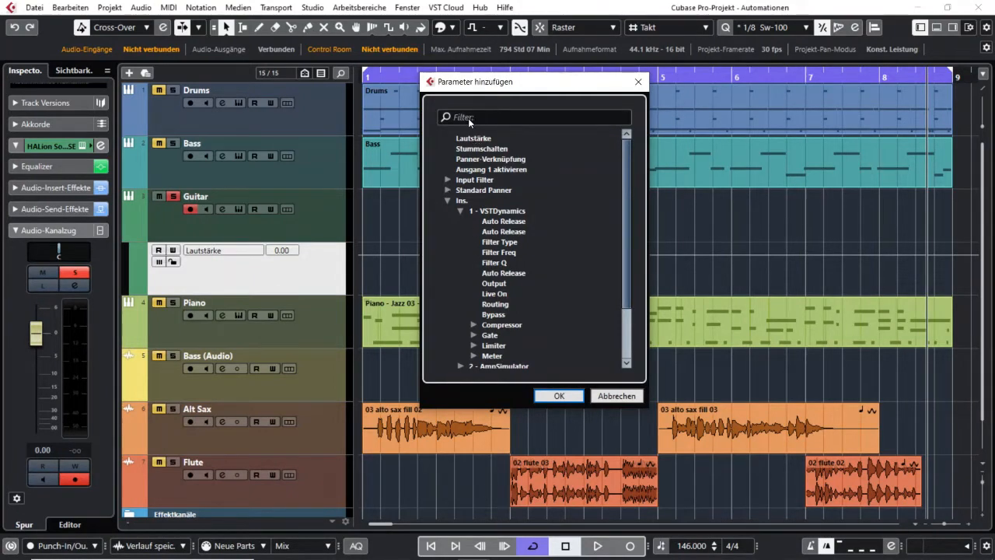
click(559, 395)
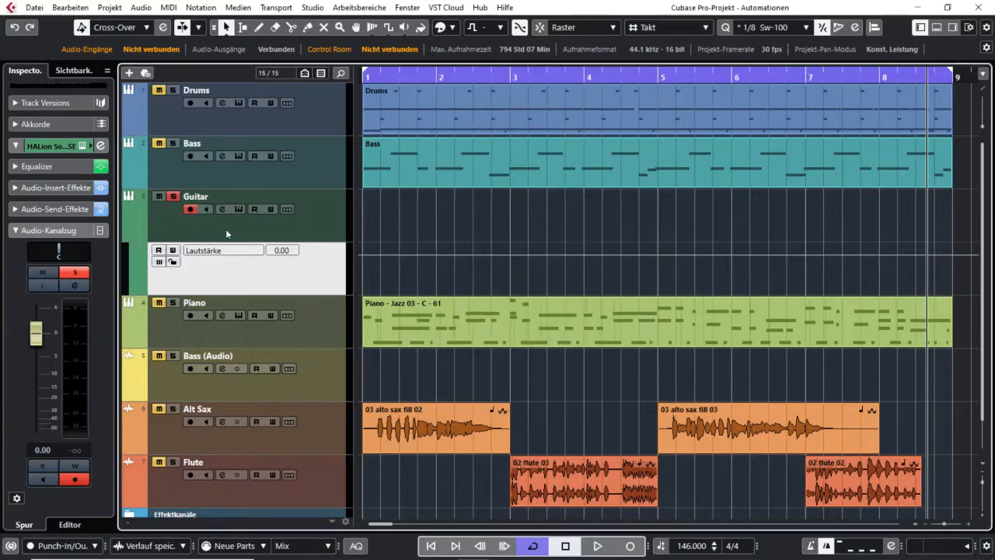
Enable automation writing on the Guitar track and record panning movements during playback from bar 1
click(270, 209)
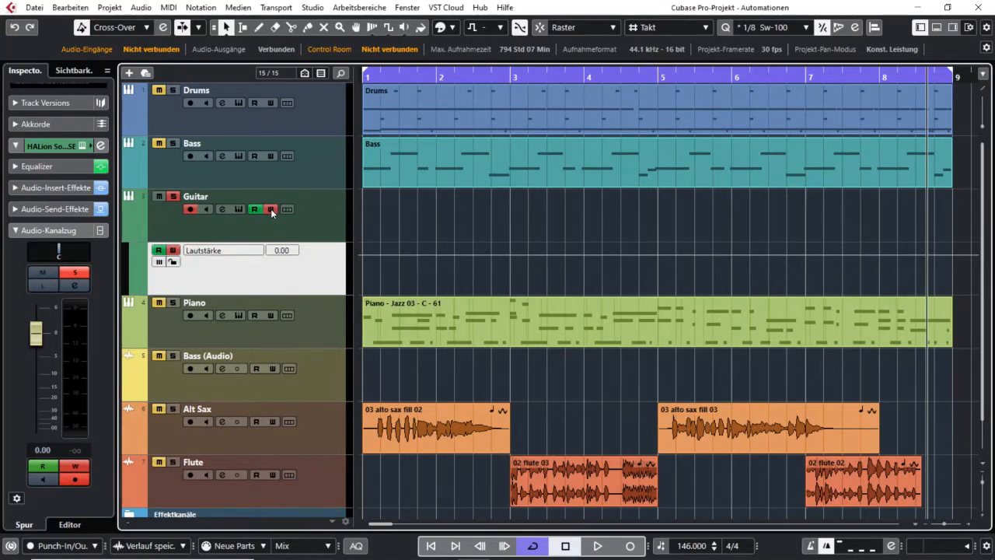
click(372, 79)
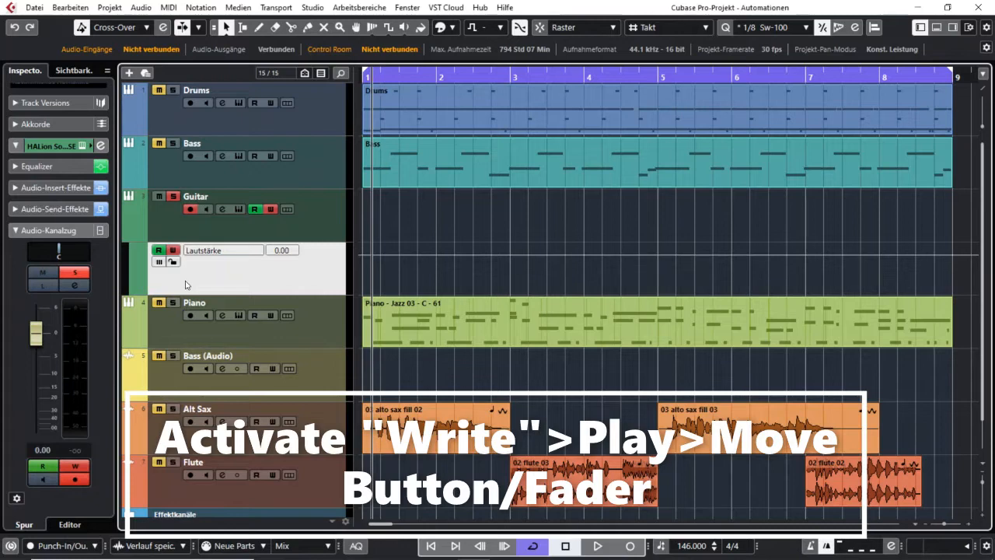
key(space)
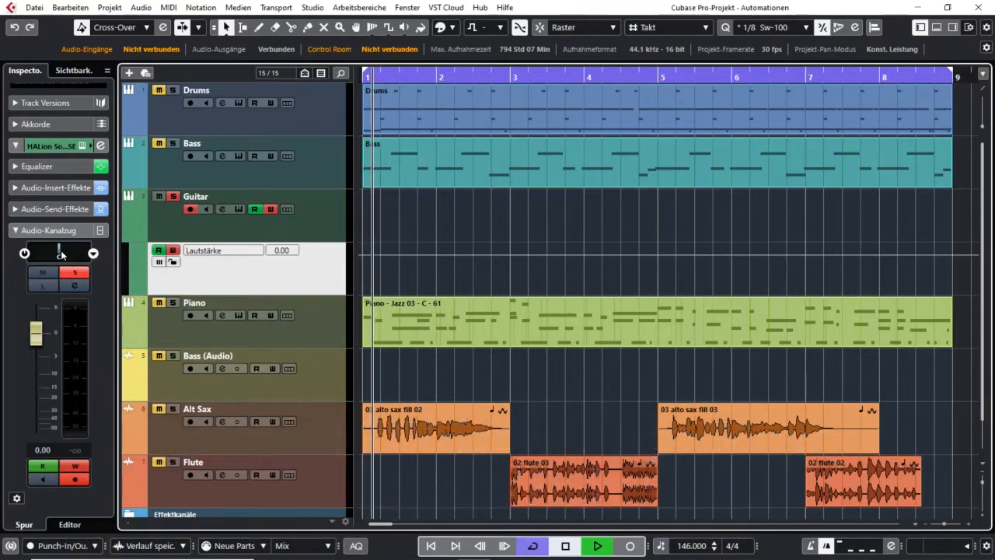
mouse_move(58, 252)
mouse_down()
mouse_move(75, 252)
mouse_move(57, 252)
mouse_up()
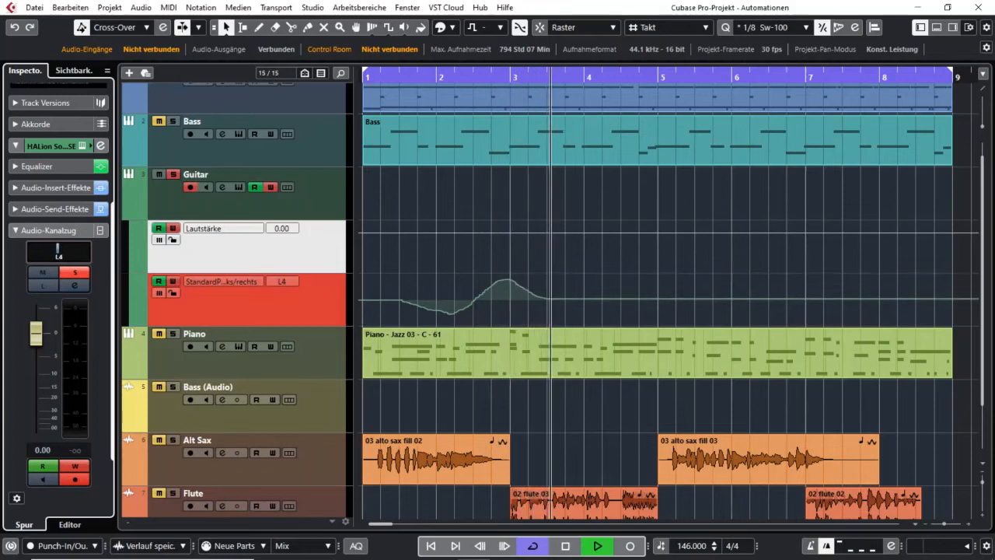
key(space)
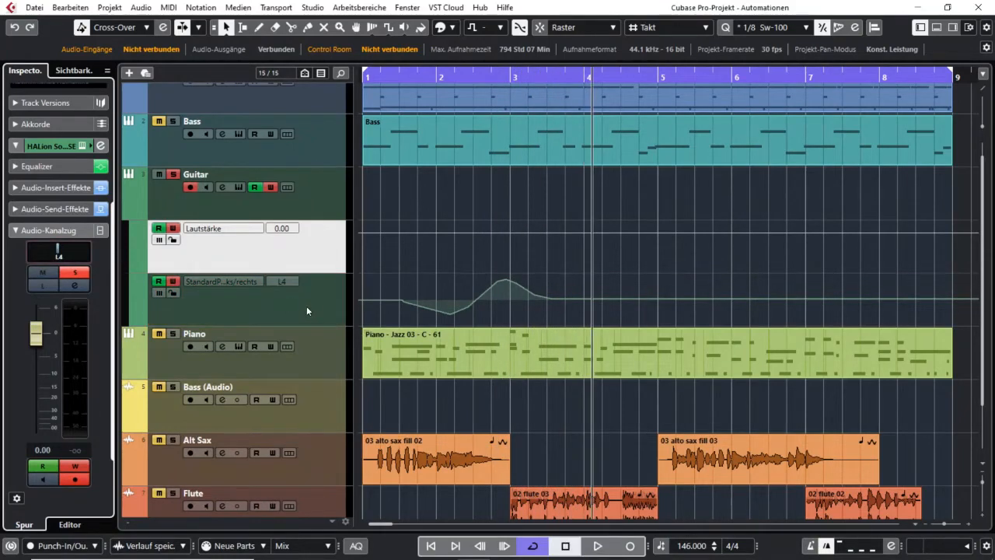
Delete all recorded points from the Guitar track's pan automation lane
click(303, 308)
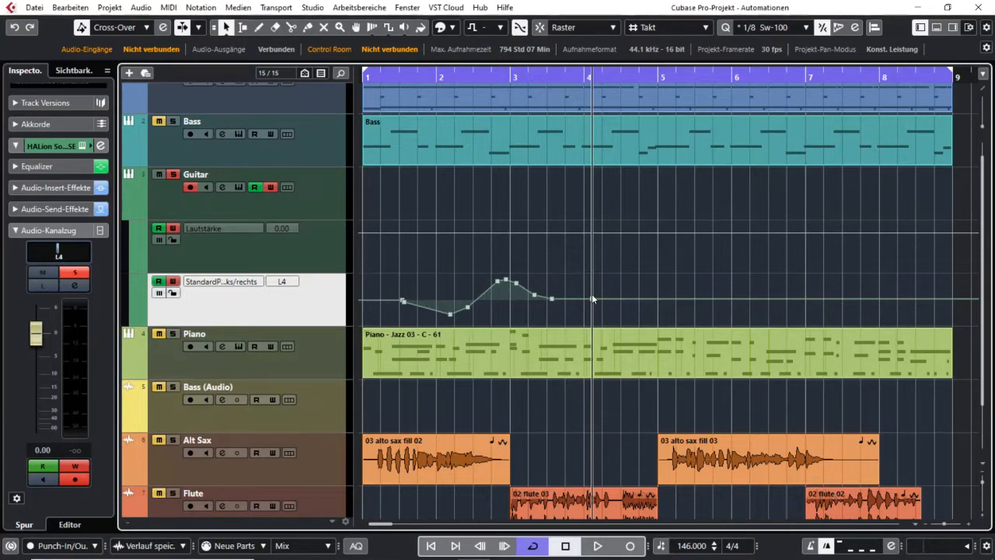
drag(621, 282, 443, 314)
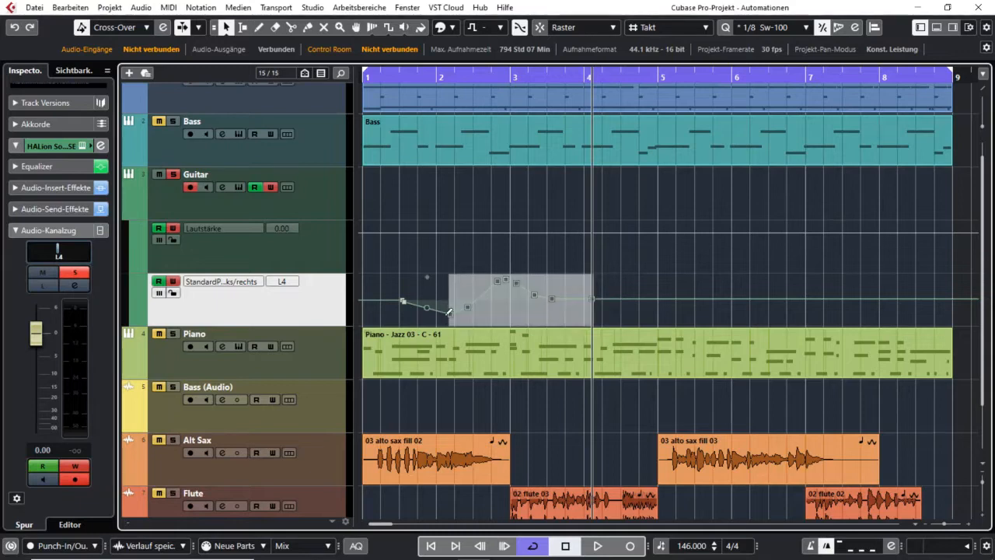
key(Delete)
drag(383, 315, 381, 315)
key(Delete)
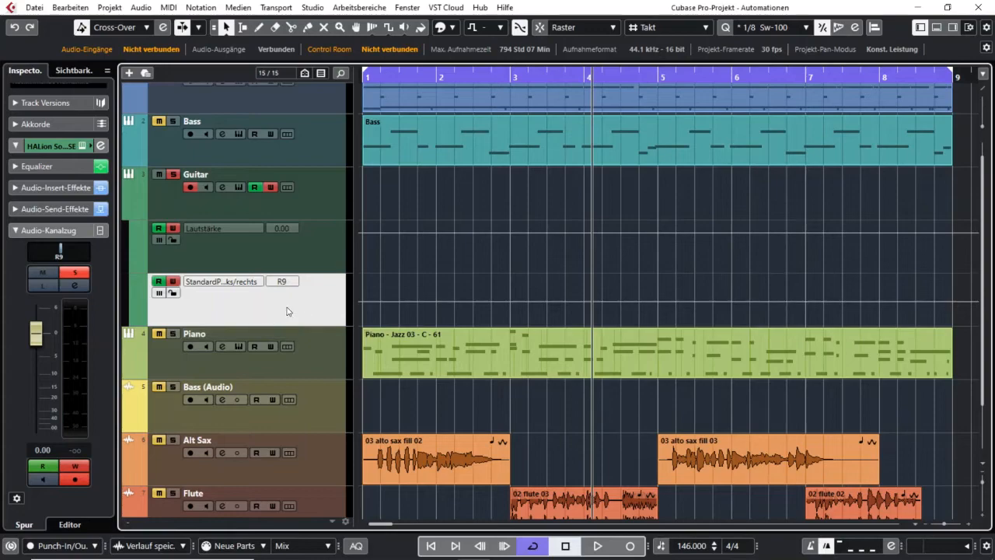
Record send level automation for FX 2-PingPongDelay from the Guitar channel settings during playback, ending at -7.91 dB
click(76, 285)
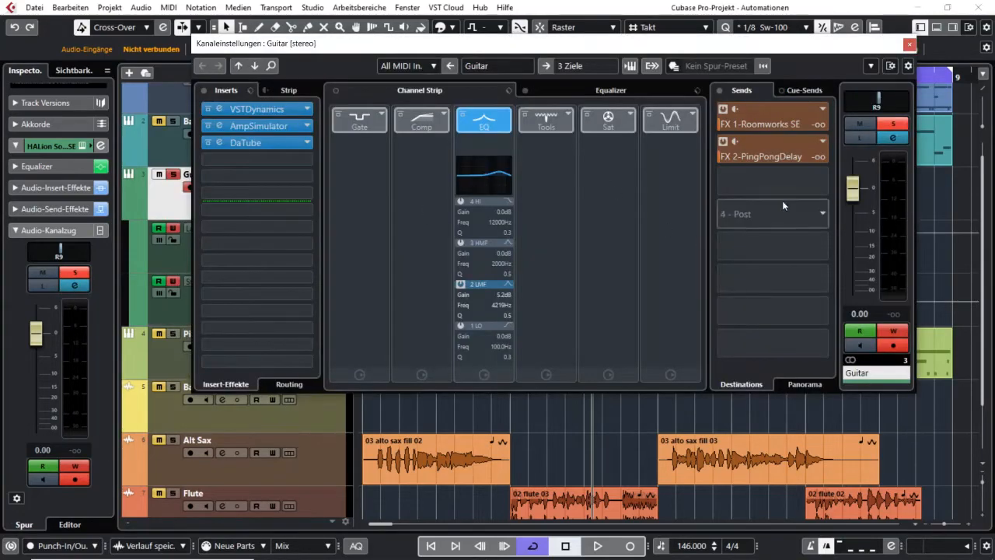
drag(752, 51, 696, 86)
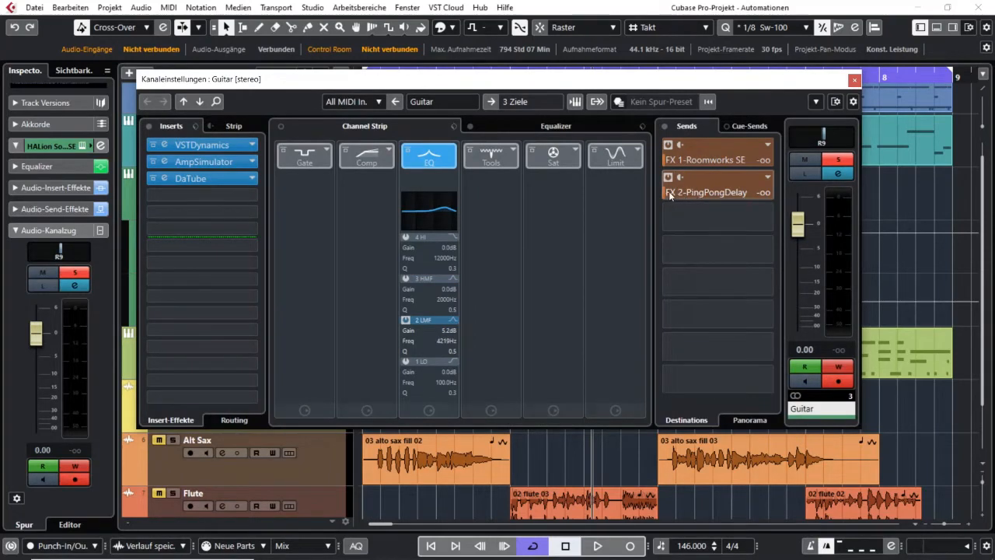
key(space)
drag(670, 192, 733, 196)
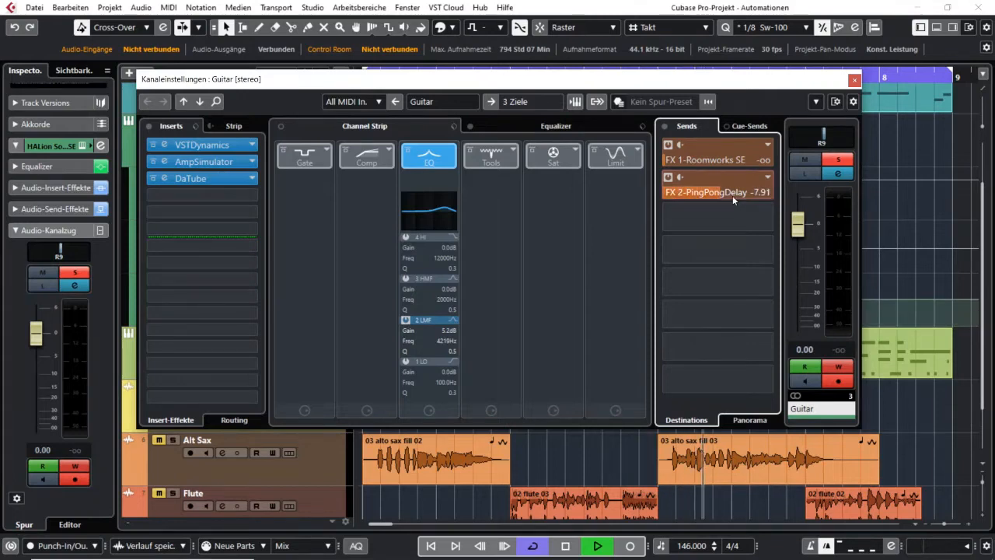
click(854, 79)
key(space)
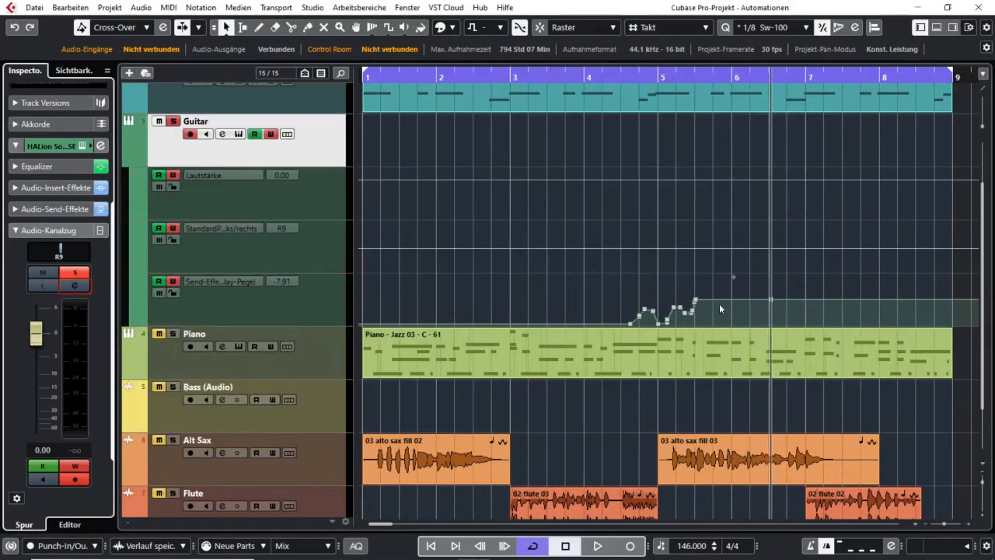
Delete all recorded points from the Guitar track's PingPongDelay send level automation lane
click(305, 305)
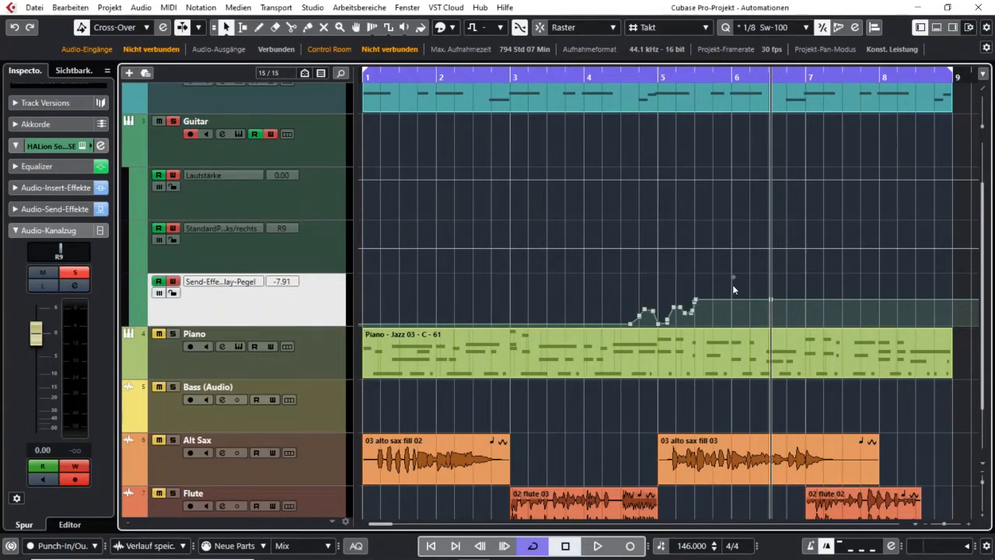
drag(732, 285, 659, 302)
drag(660, 302, 627, 316)
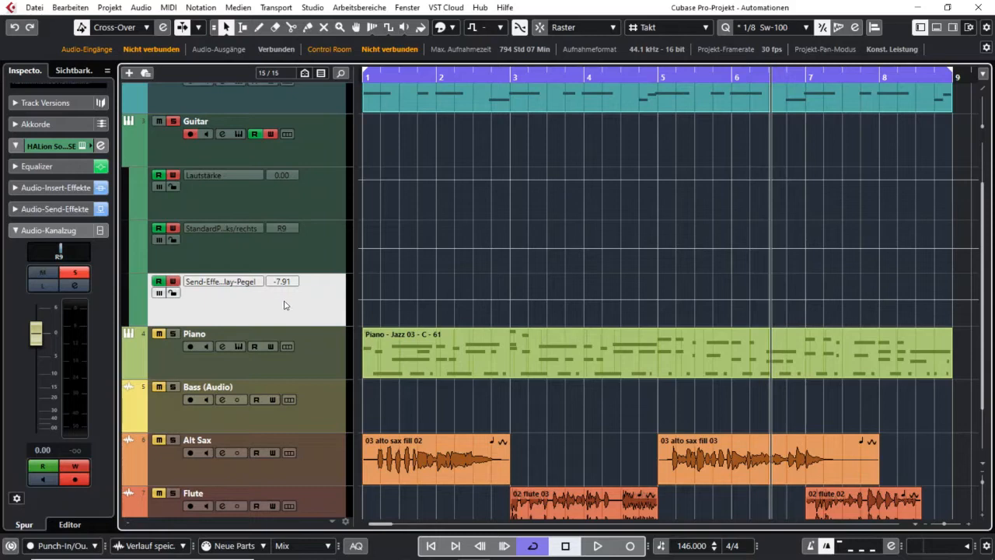
Show an automation lane for the gate's Attack parameter of the VSTDynamics insert on the Guitar track, and select that lane
click(75, 286)
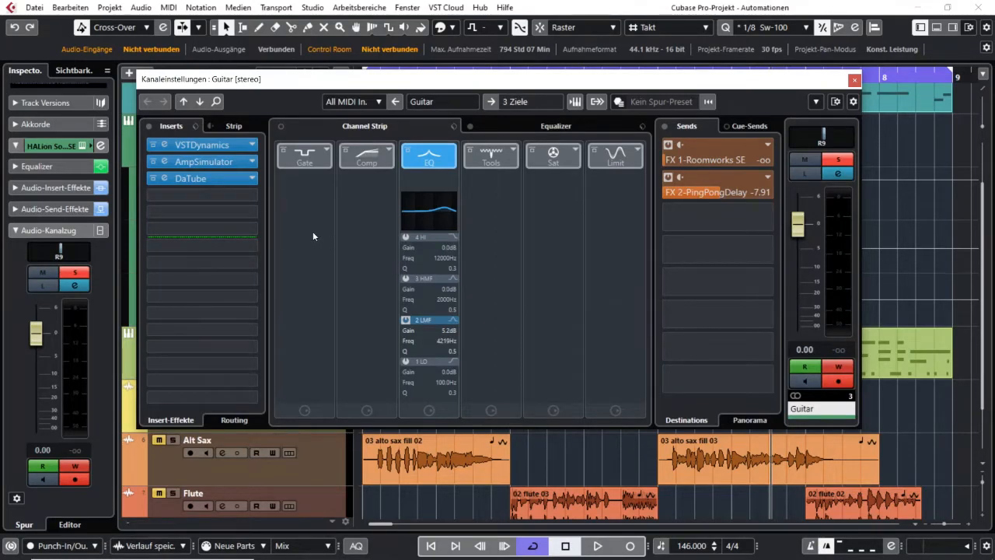
click(163, 147)
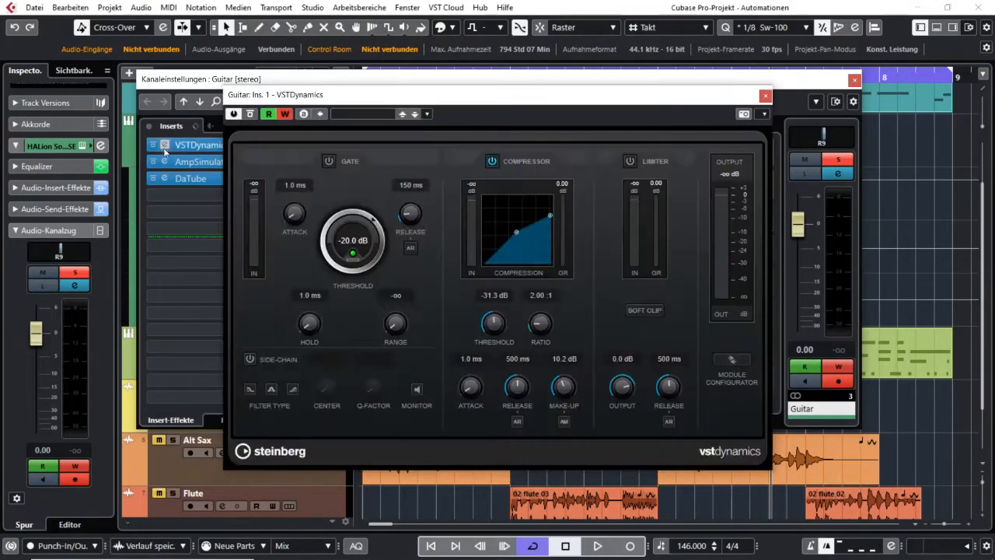
right_click(289, 212)
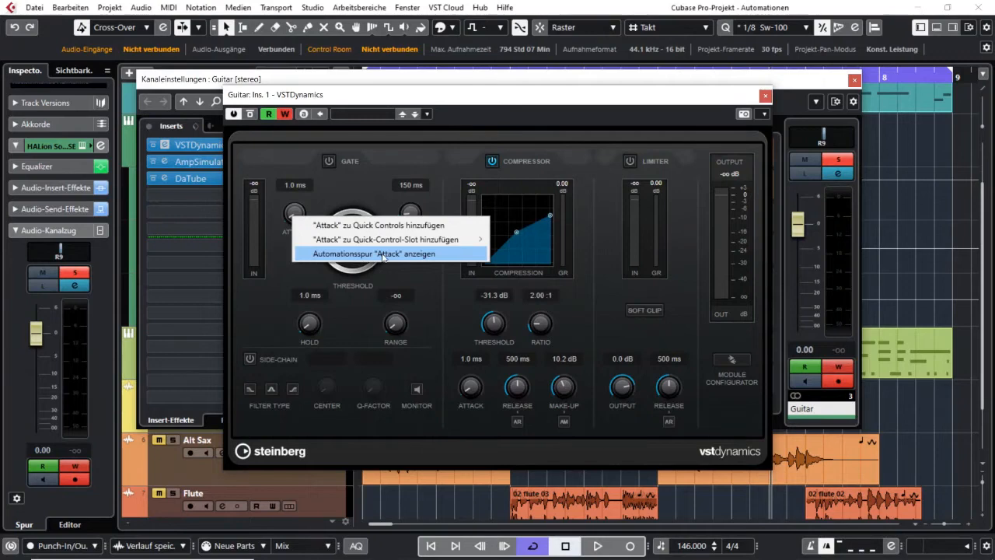
click(347, 257)
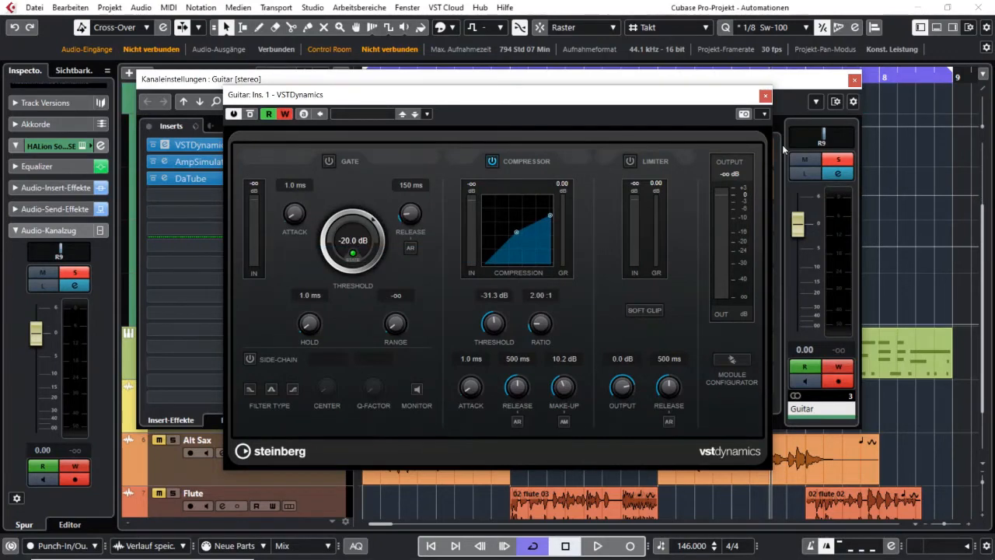
click(765, 95)
click(855, 79)
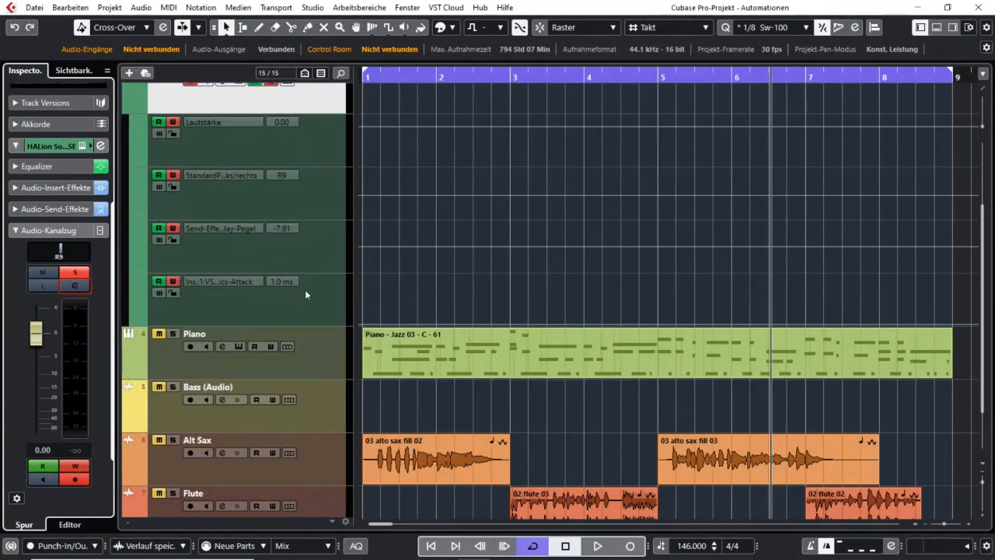
click(324, 307)
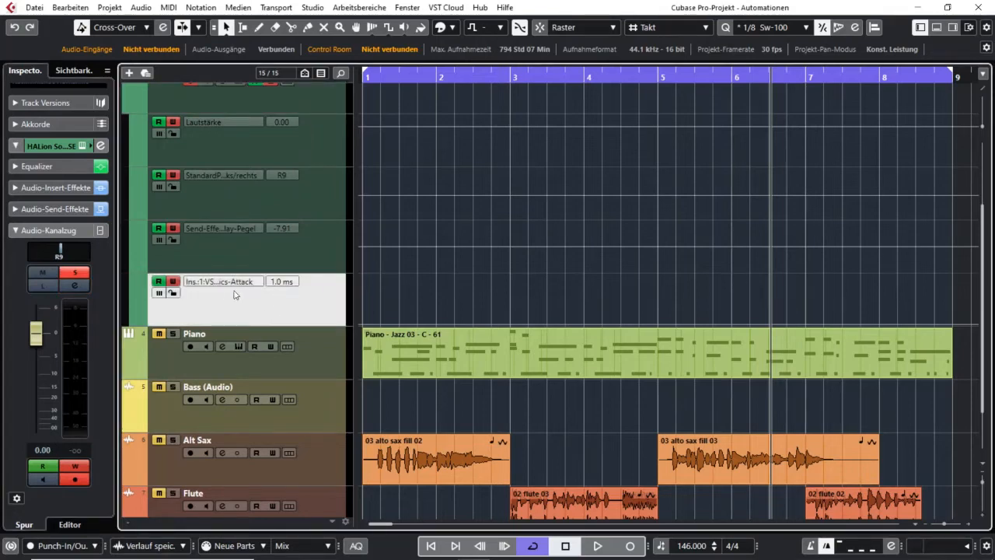
Show an automation lane for the HC-Freq input filter parameter from the Guitar channel's equalizer settings
scroll(446, 268, up, 3)
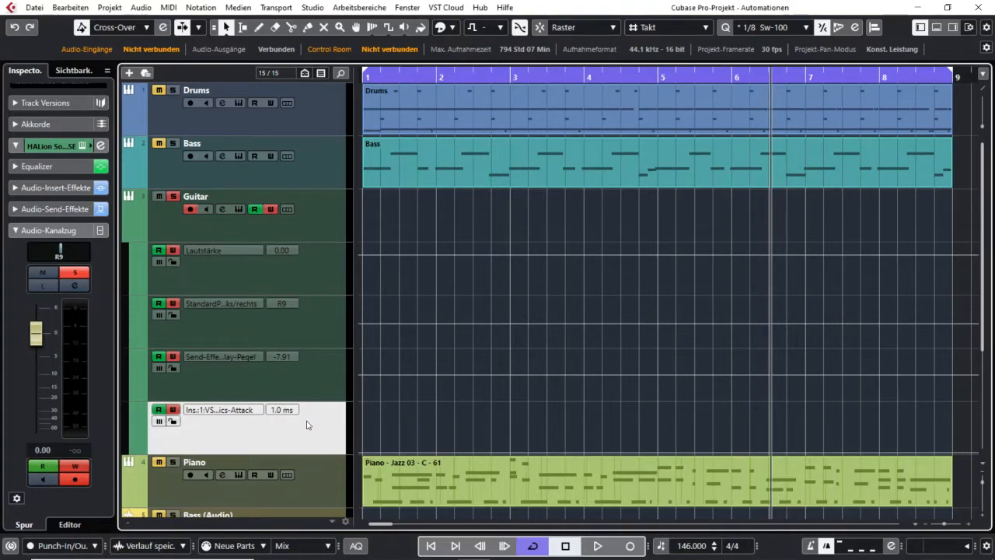
click(224, 209)
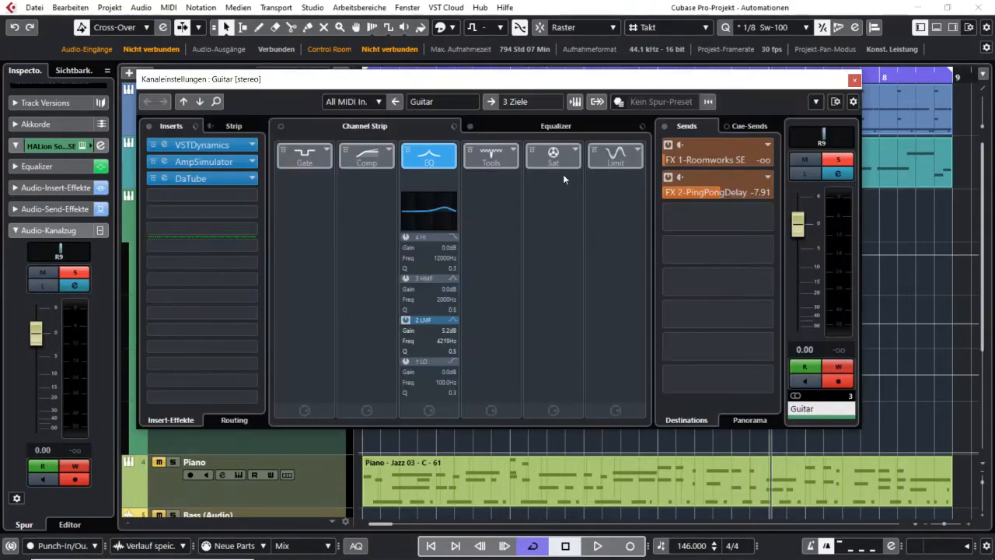
click(554, 125)
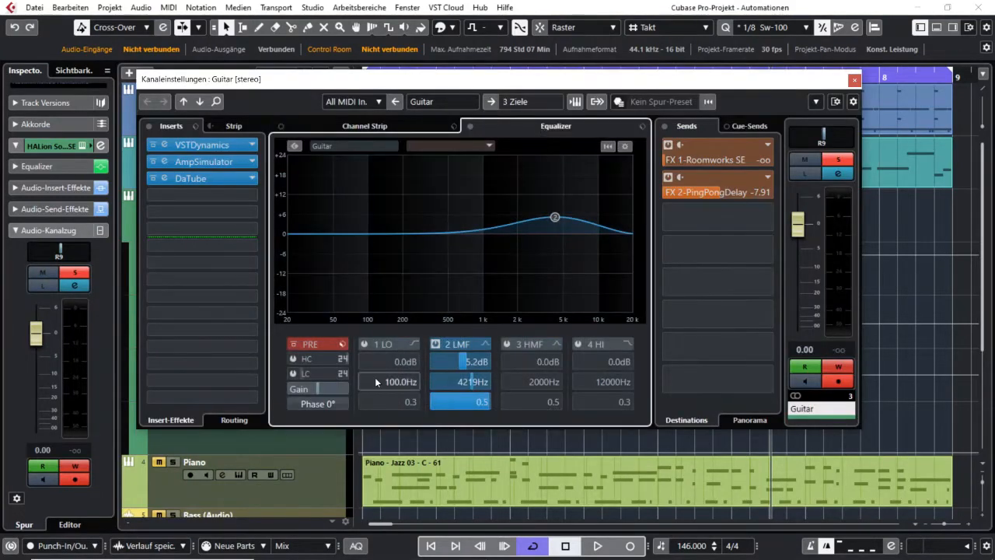
right_click(303, 359)
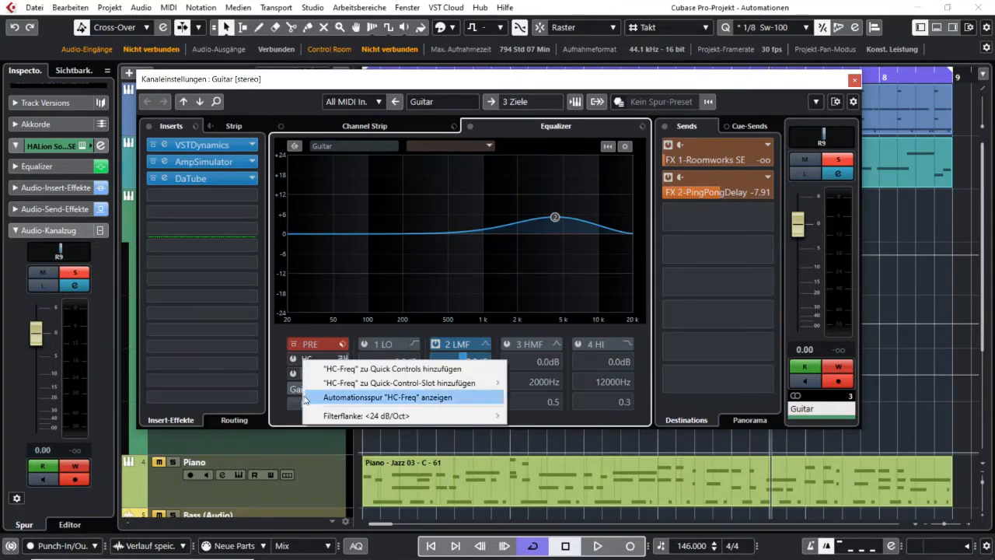
click(402, 398)
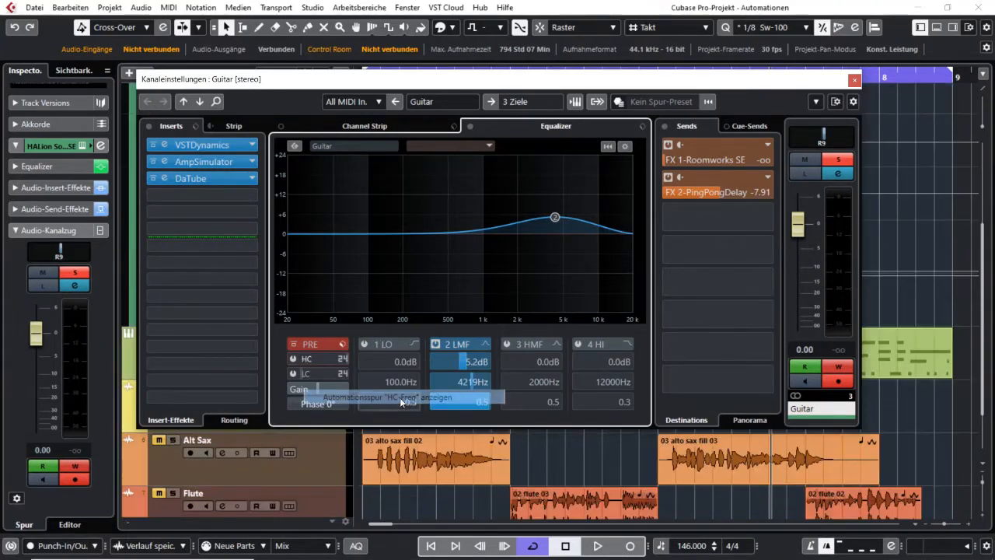
click(848, 79)
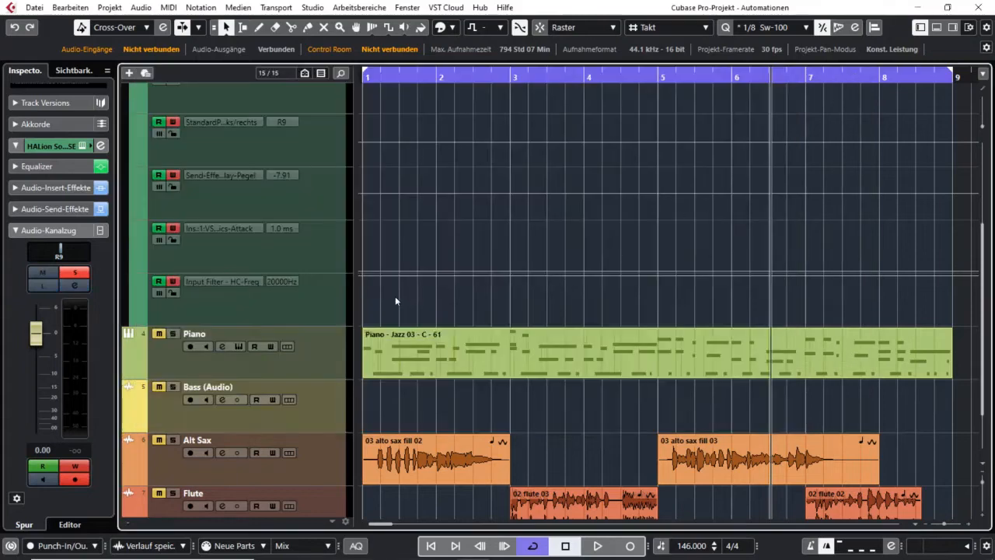
scroll(330, 311, up, 2)
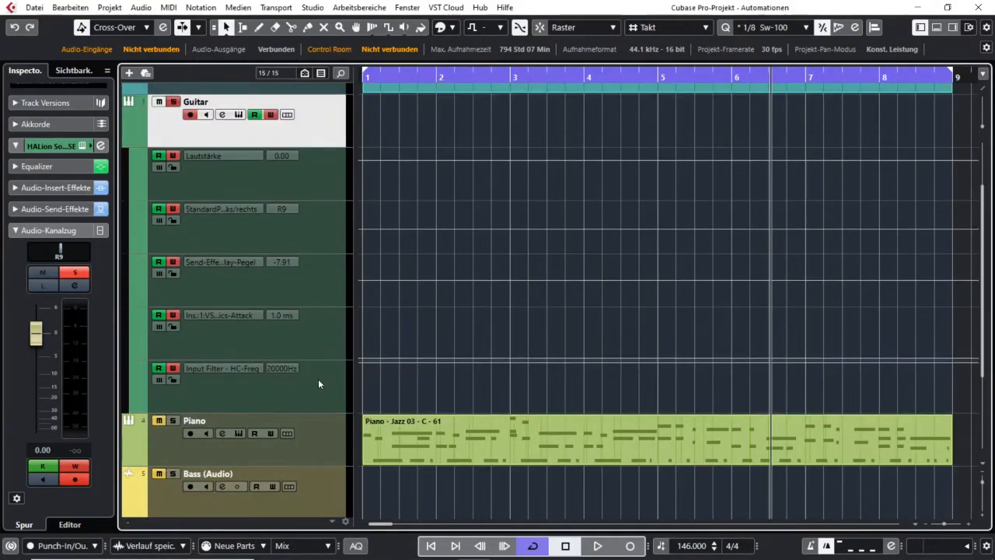
Select the Guitar track's volume lane, enable automation writing for the track and set the playback position to bar 1
click(327, 334)
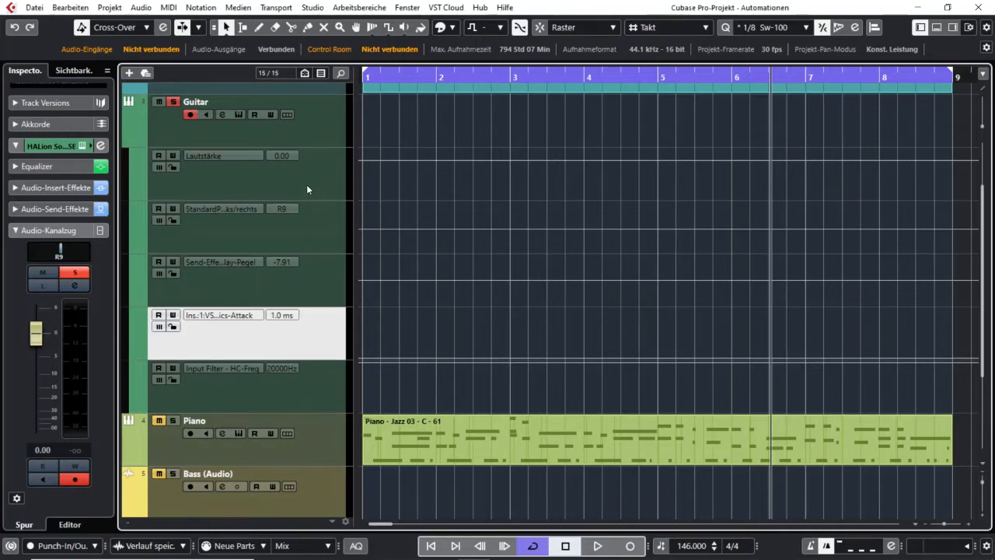
scroll(508, 254, up, 2)
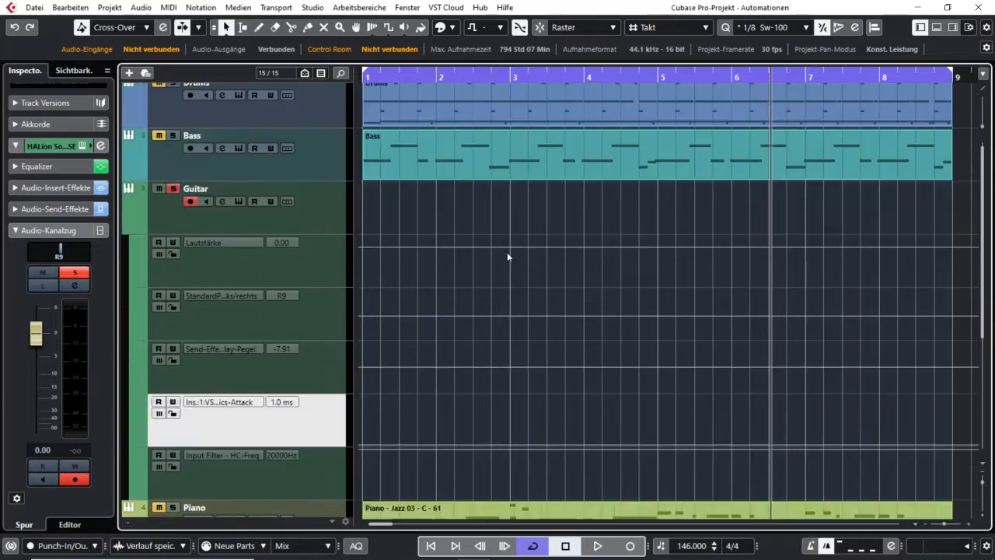
click(301, 276)
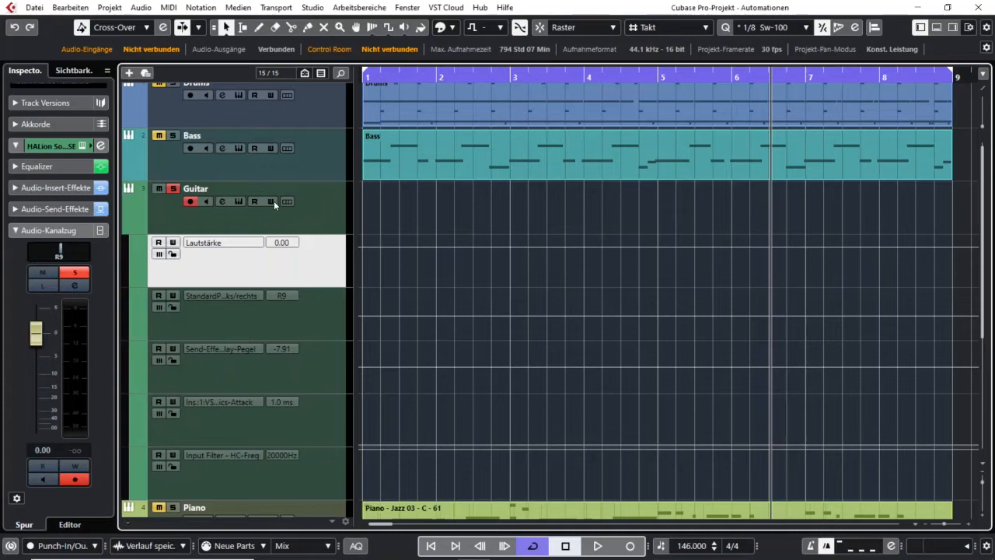
click(273, 202)
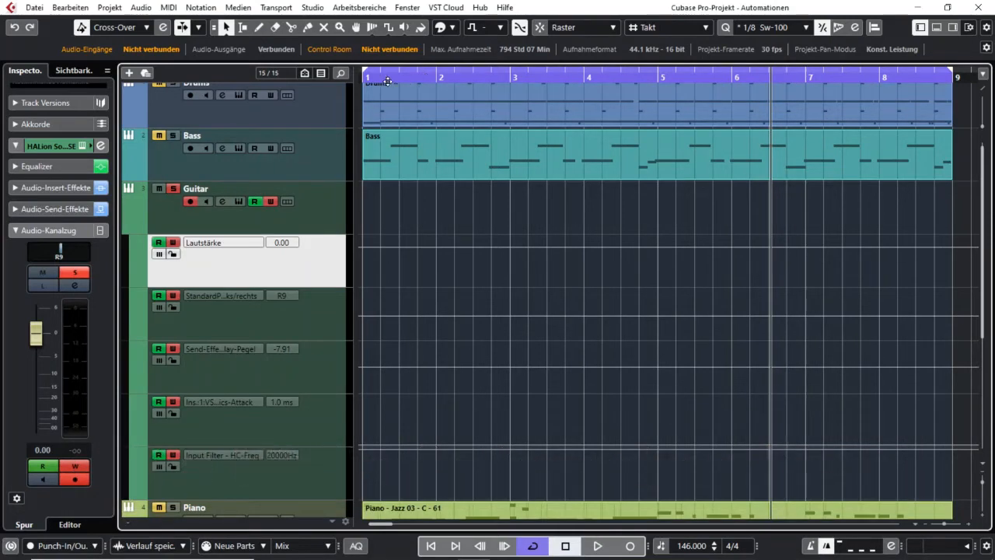
click(367, 80)
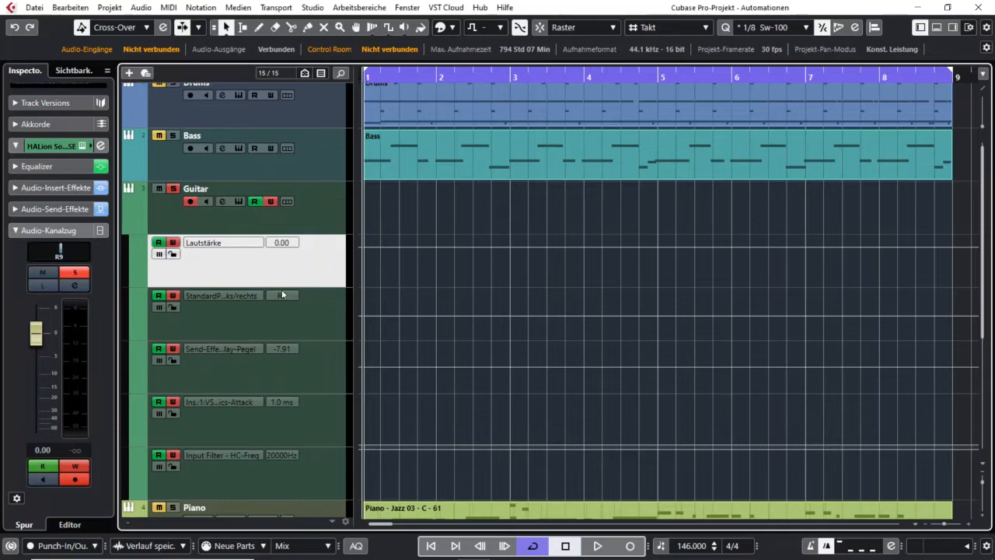
Move the Guitar volume fader while playback is stopped and reset it to 0.00
mouse_move(40, 336)
mouse_down()
mouse_move(41, 371)
mouse_move(41, 334)
mouse_move(40, 357)
mouse_move(41, 349)
mouse_up()
ctrl+click(41, 348)
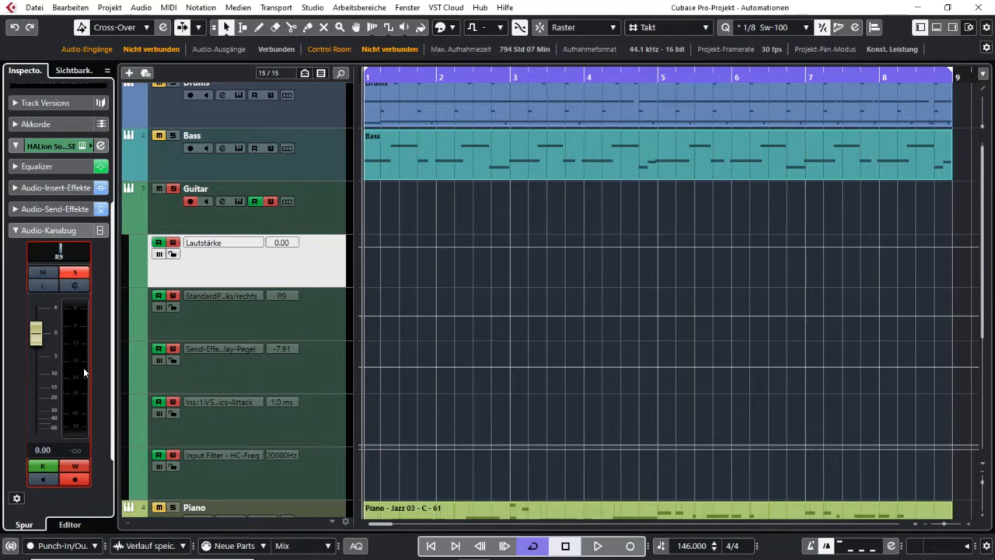
drag(35, 342, 34, 342)
ctrl+click(37, 340)
Record volume automation on the Guitar track from bar 1 by moving the fader during playback, ending at 3.14 dB
scroll(494, 287, up, 1)
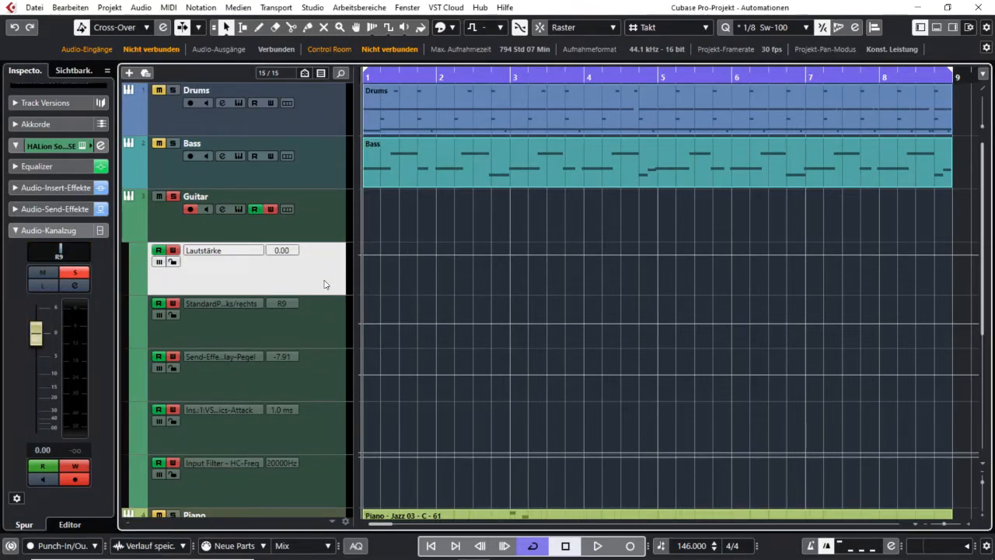
key(space)
mouse_move(35, 332)
mouse_down()
mouse_move(29, 408)
mouse_move(46, 322)
mouse_up()
key(space)
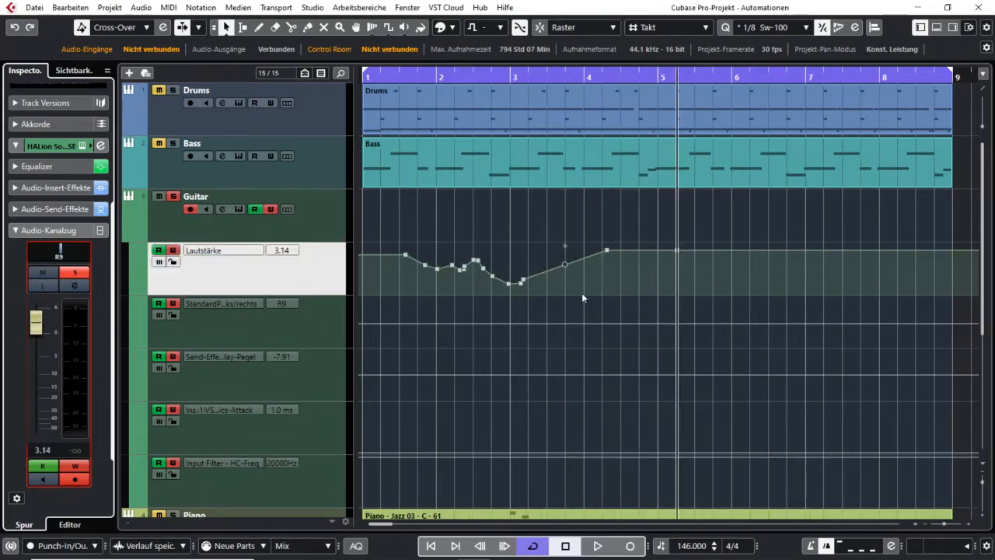
Record pan automation on the Guitar track during playback from bar 1, ending at R74
click(266, 335)
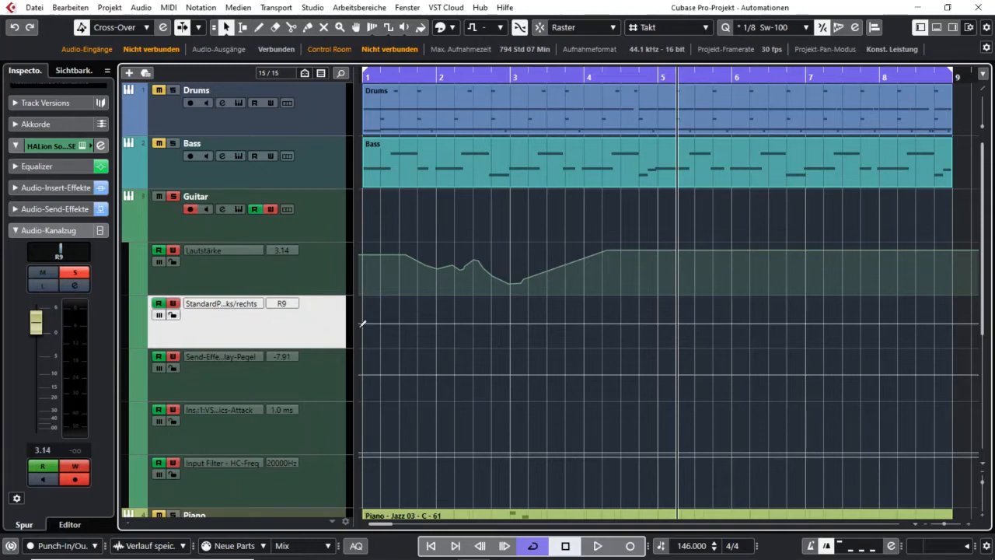
key(KP_Decimal)
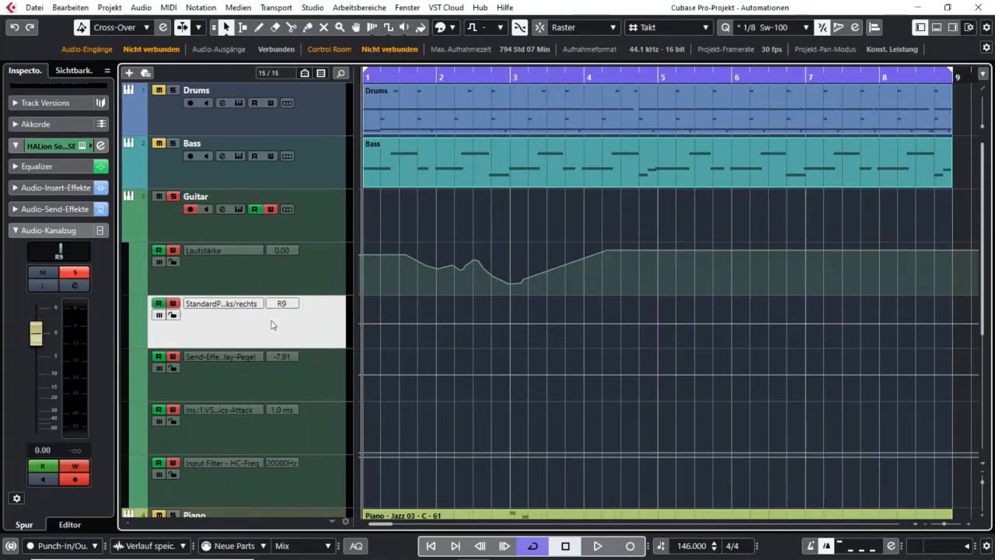
key(space)
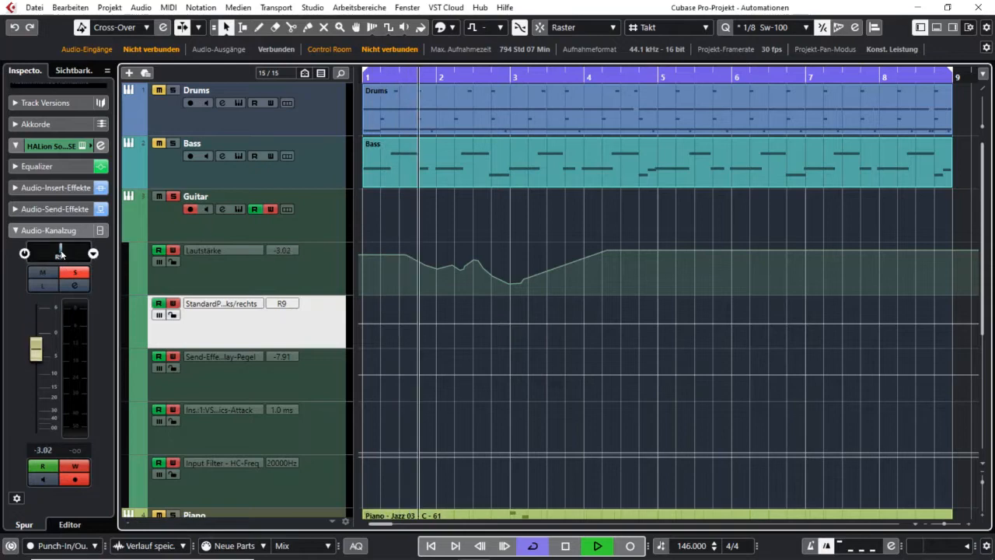
mouse_move(60, 249)
mouse_down()
mouse_move(71, 250)
mouse_move(30, 250)
mouse_move(80, 249)
mouse_up()
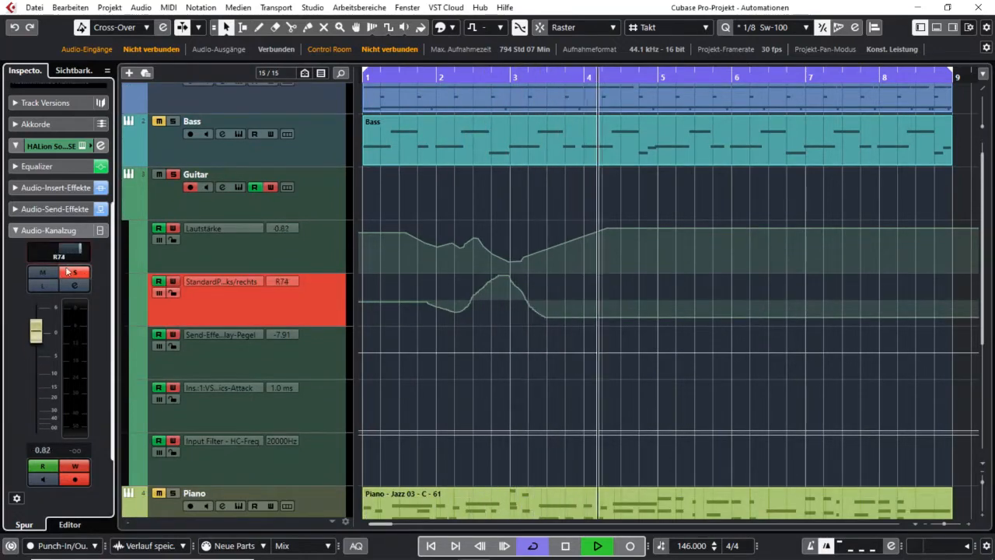
key(space)
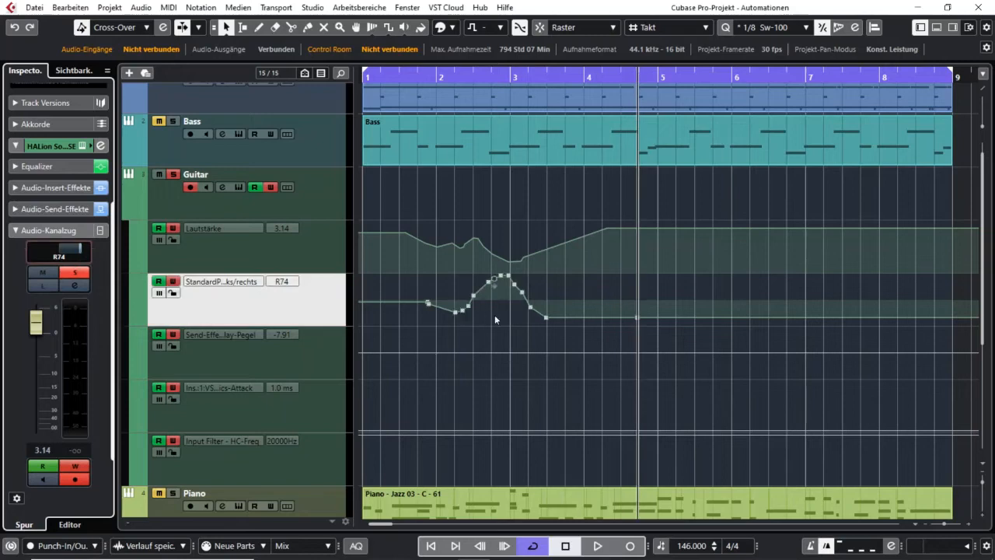
Record send level automation for FX 2-PingPongDelay on the Guitar track during playback from bar 1, ending at 1.89 dB
click(242, 361)
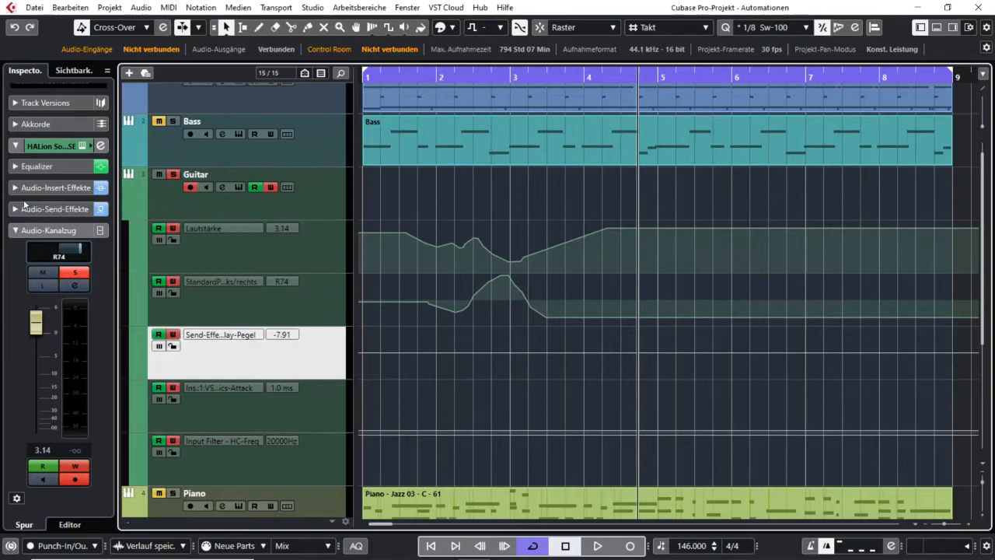
click(12, 209)
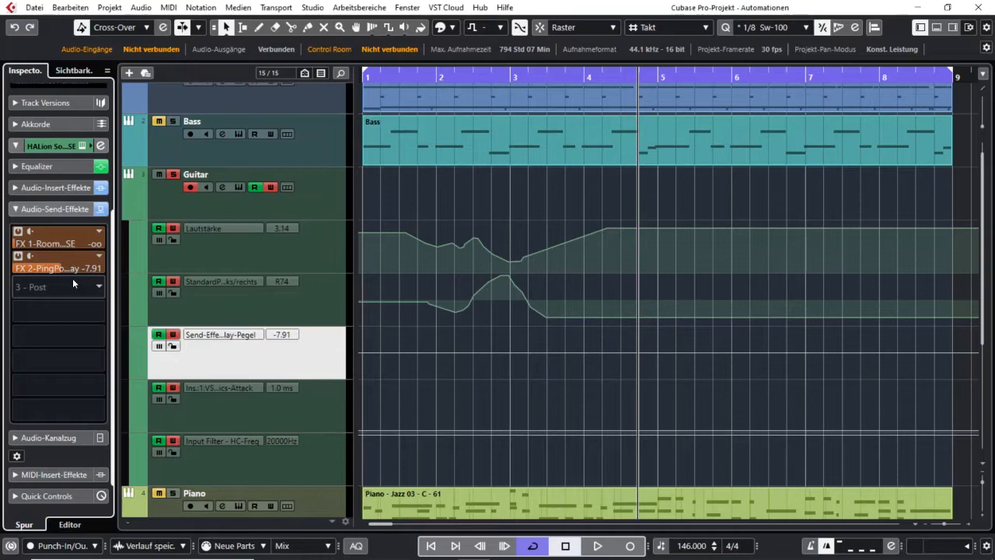
key(period)
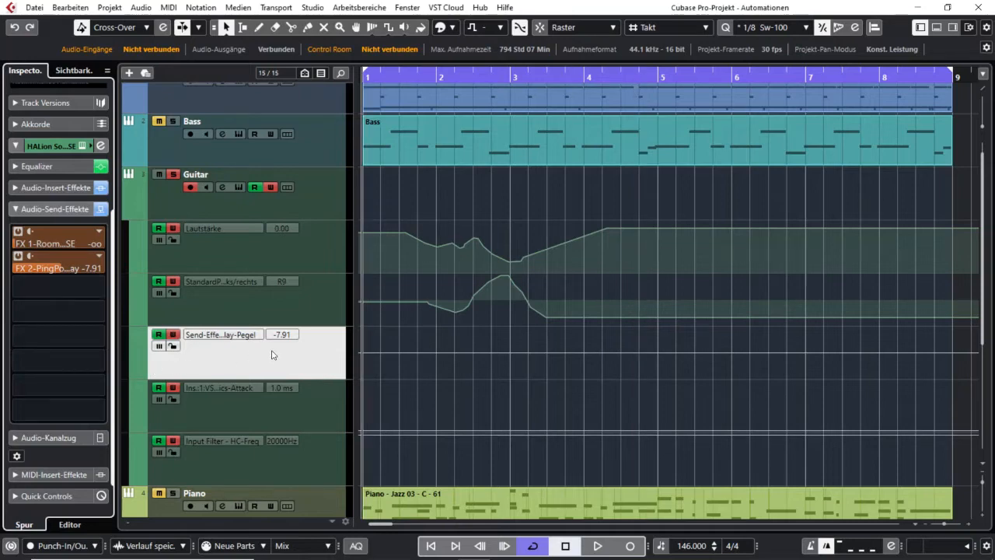
key(space)
mouse_move(74, 268)
mouse_down()
mouse_move(41, 270)
mouse_move(108, 274)
mouse_up()
key(space)
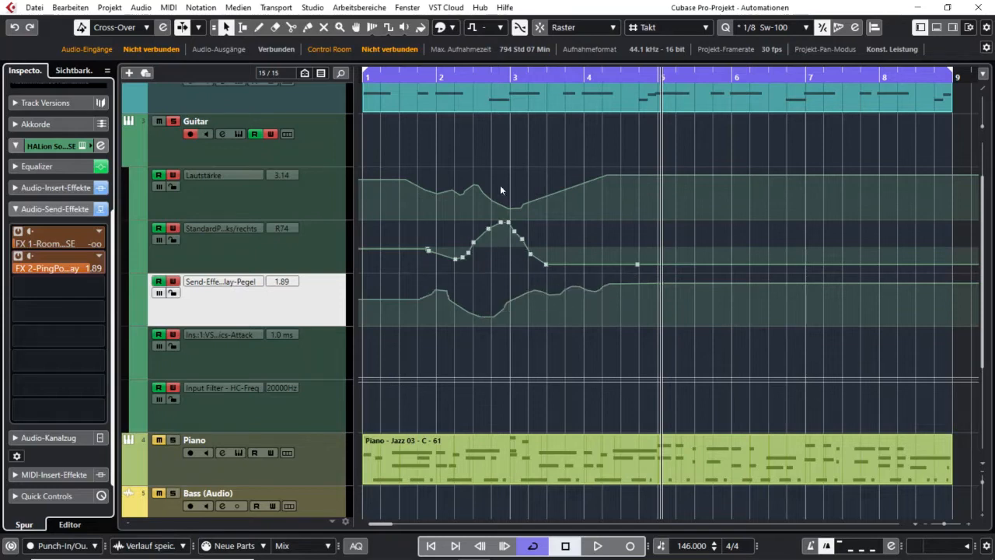
Play back the recorded Guitar automation from bar 2, and show the track's channel fader and pan control in the Inspector
click(436, 77)
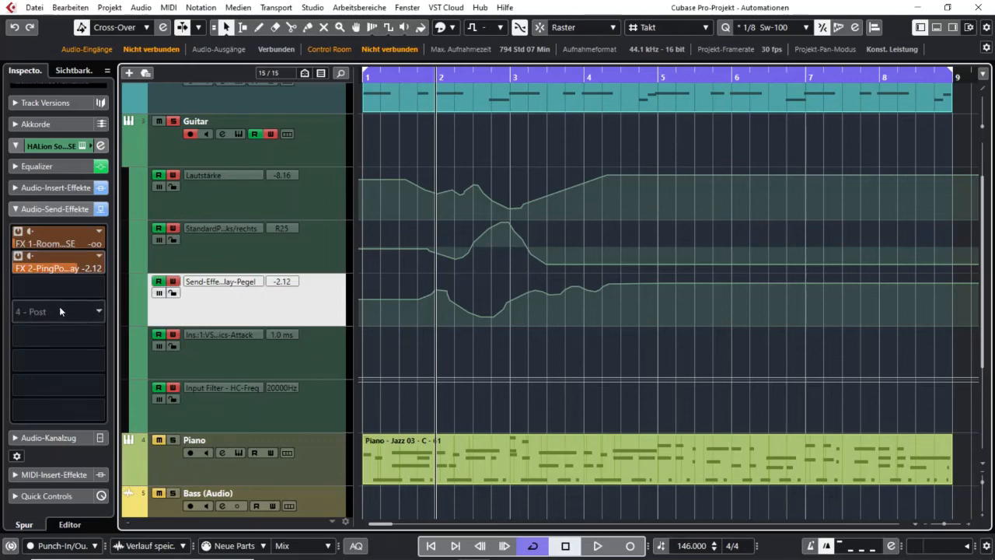
key(space)
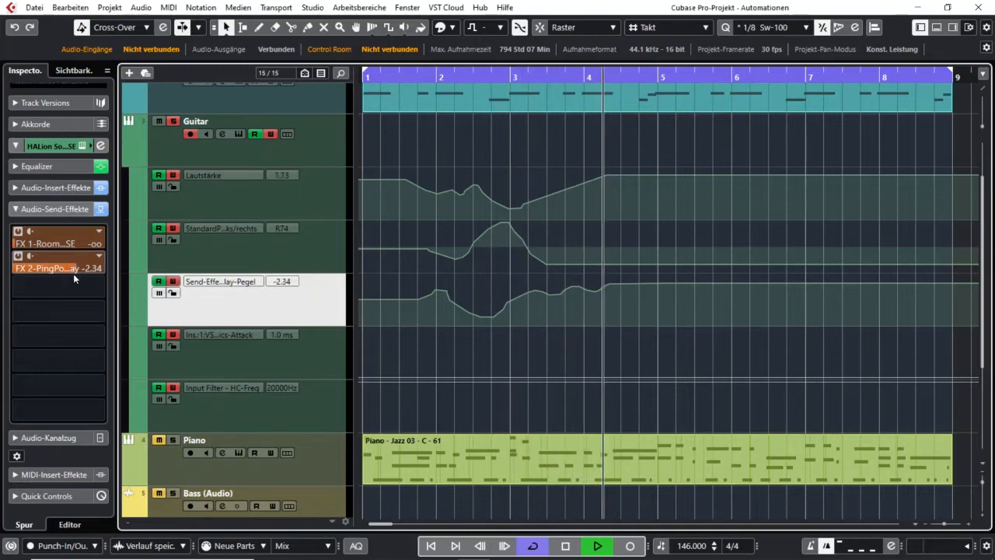
key(space)
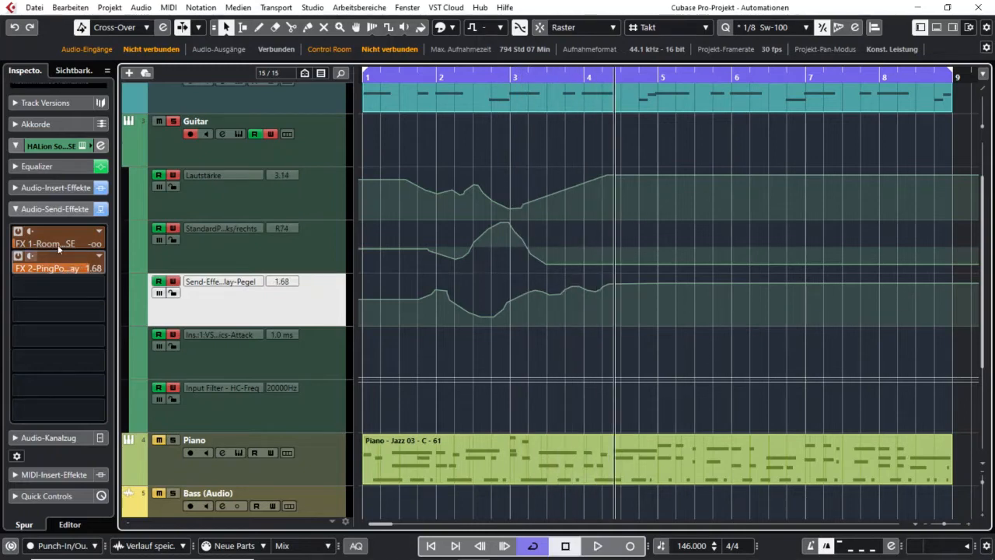
click(17, 210)
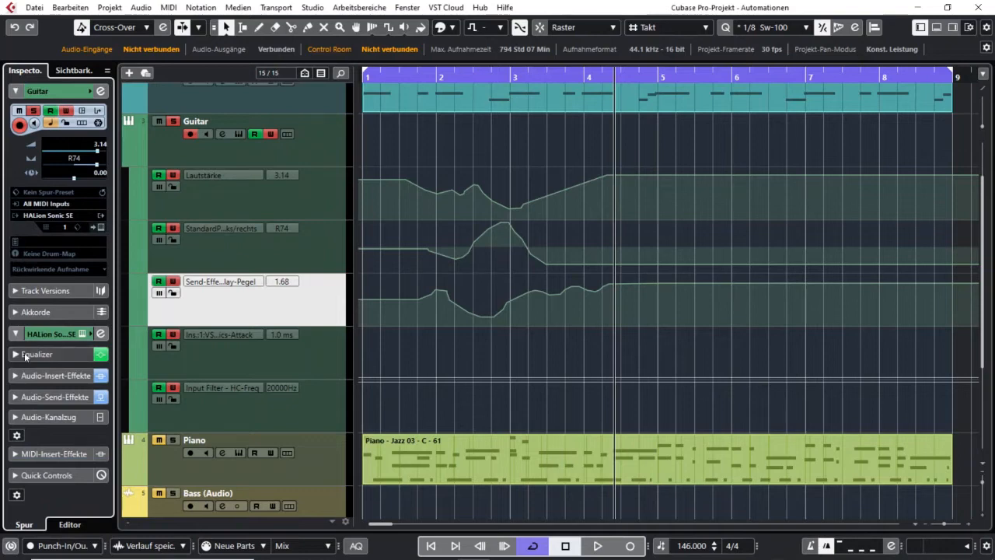
click(28, 417)
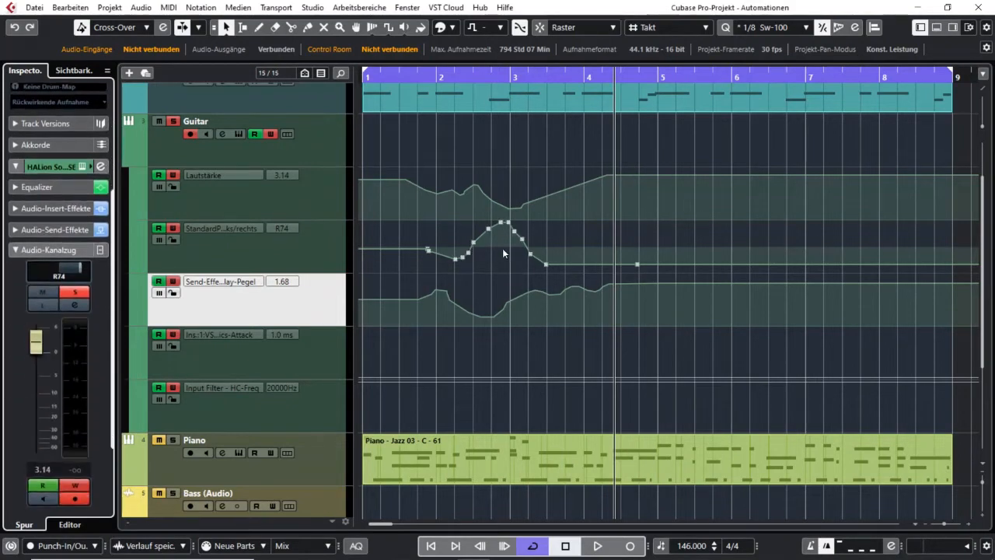
Play back the recorded Guitar automation from the project start and stop playback in bar 3
key(KP_Decimal)
key(space)
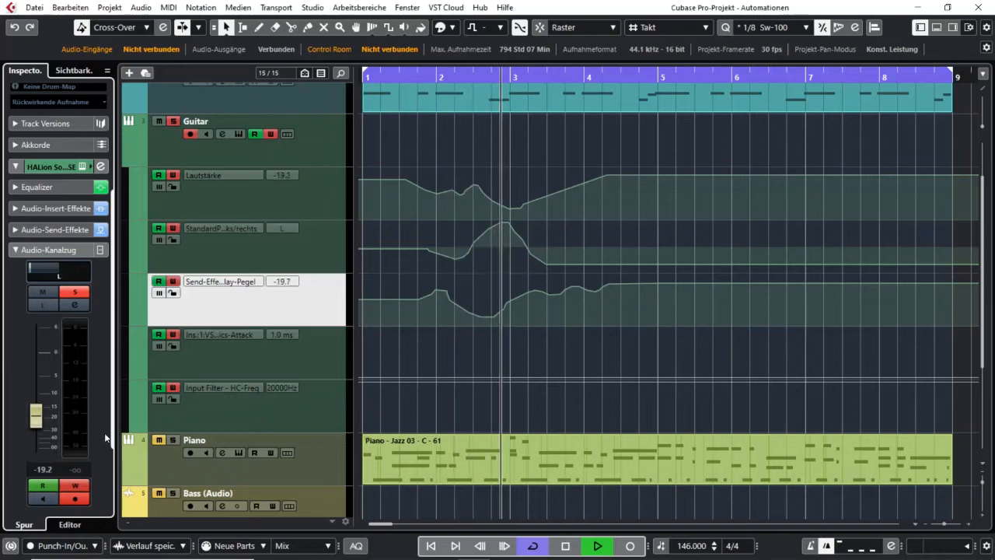
key(space)
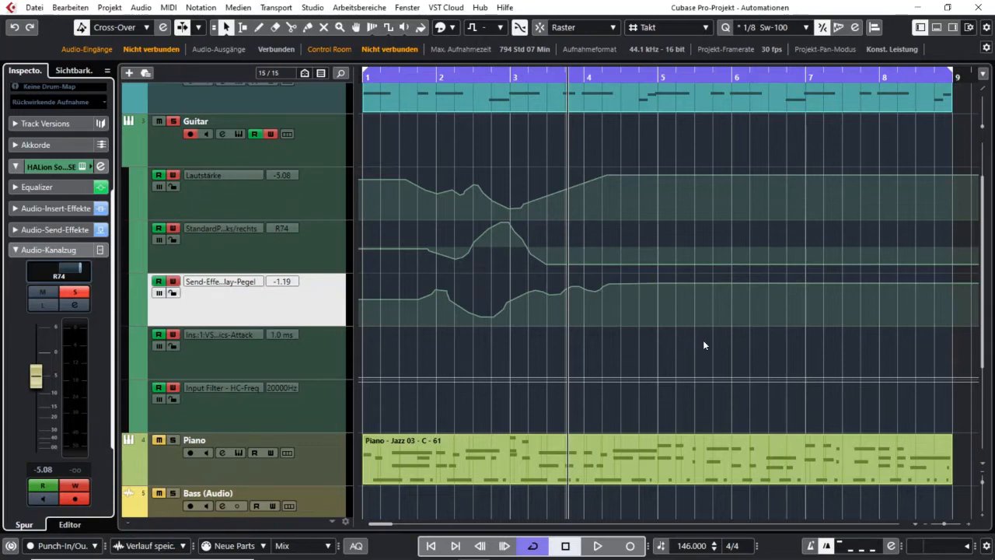
scroll(702, 340, up, 2)
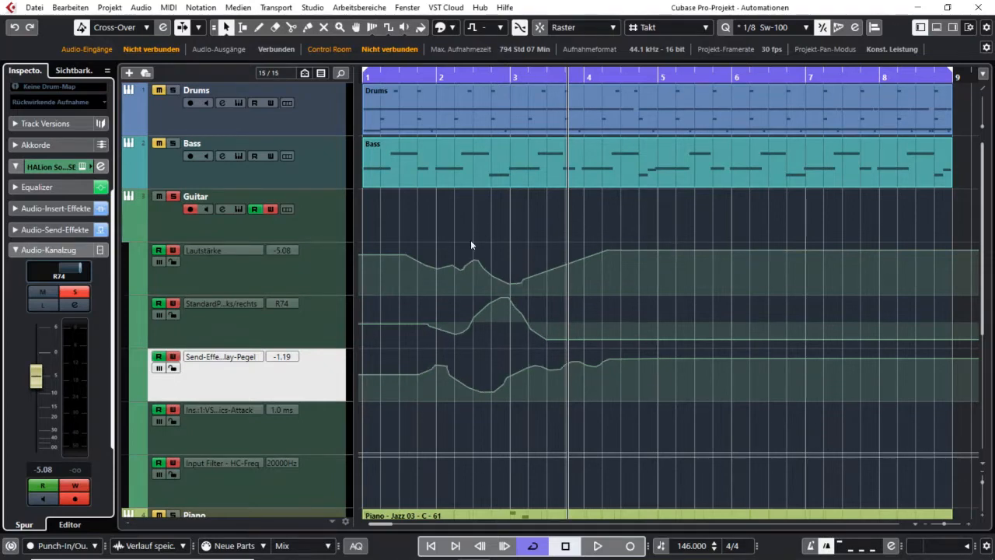
Draw Attack automation on the Guitar track, rising to 57.4 ms at bar 2, with steps near bars 3, 5 and 6.5 and a falling ramp after bar 7
click(331, 221)
scroll(332, 287, down, 2)
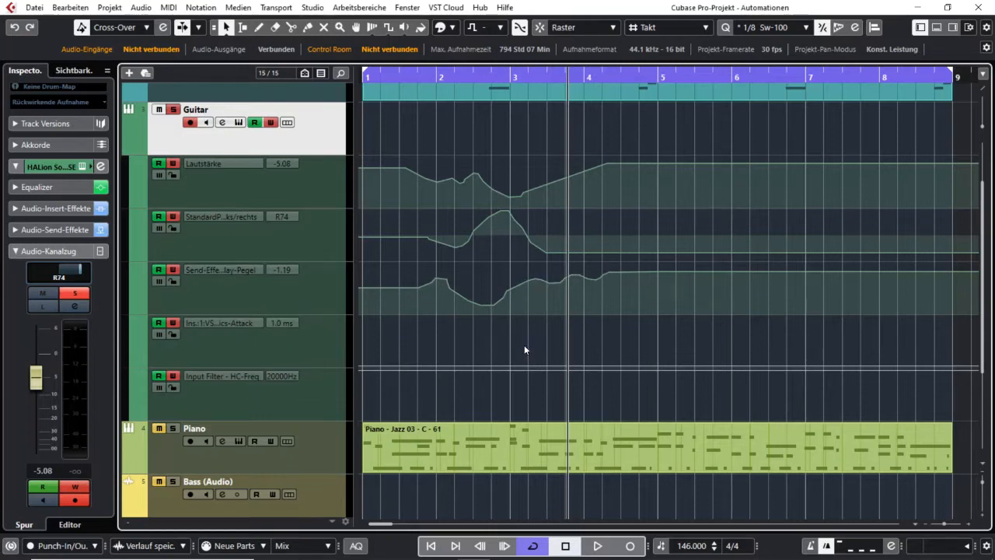
right_click(497, 334)
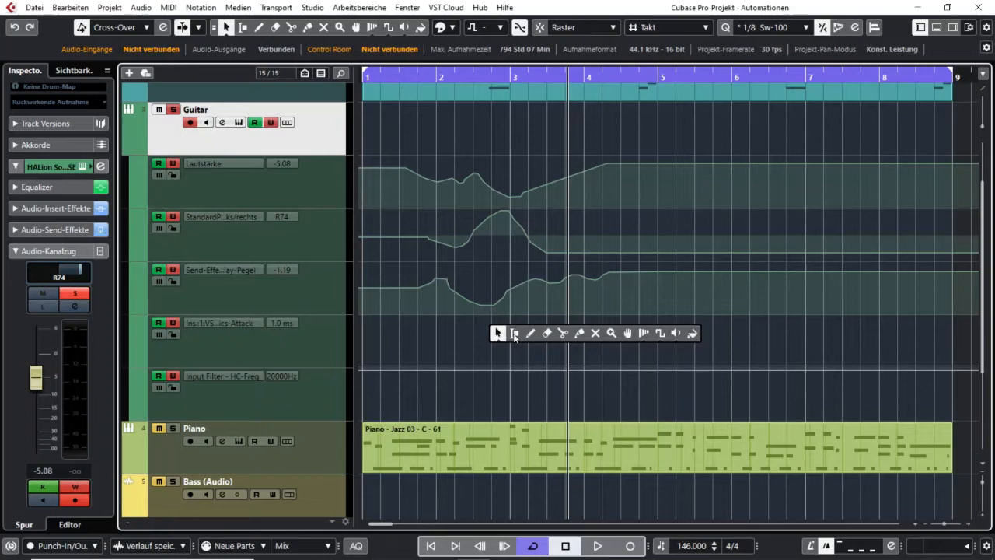
click(531, 332)
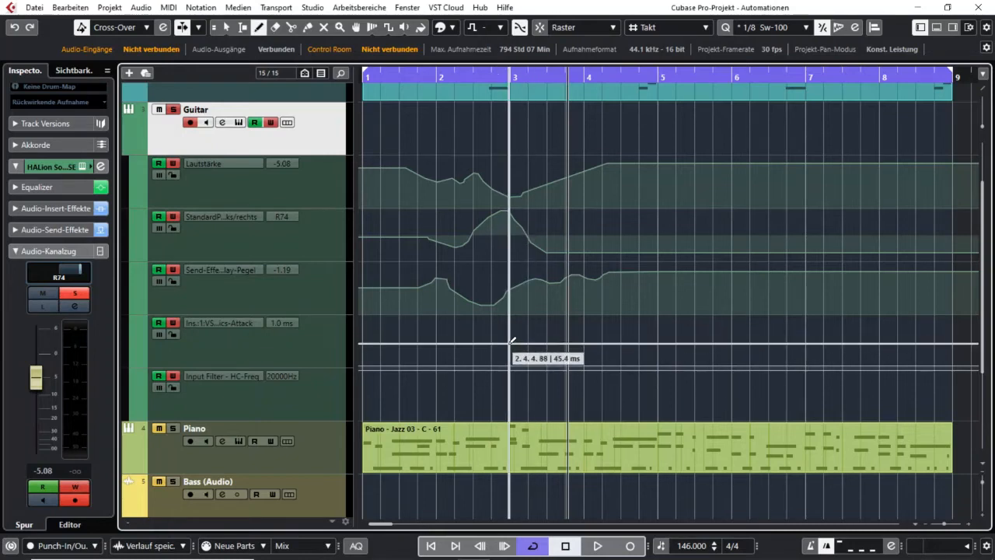
click(437, 337)
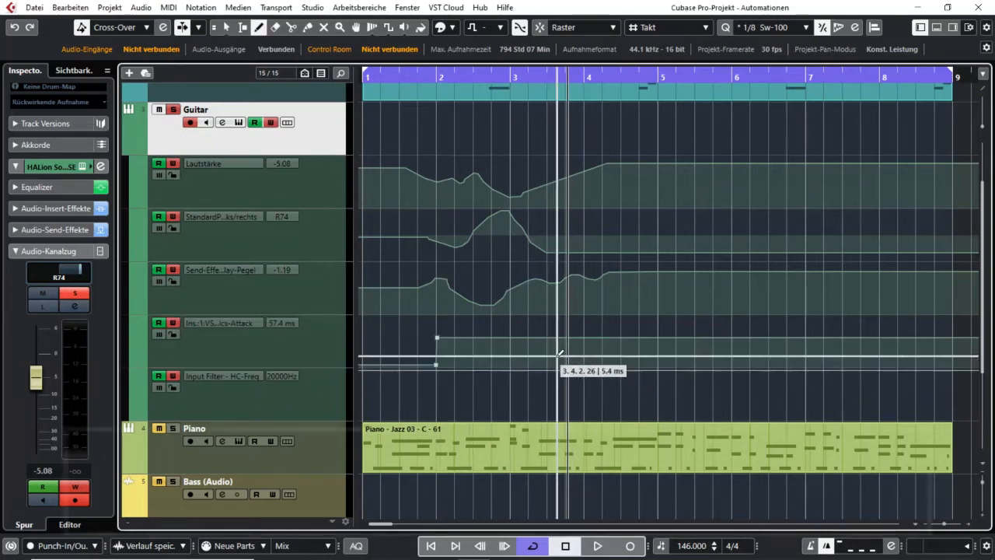
mouse_move(513, 338)
mouse_down()
mouse_move(520, 349)
mouse_move(639, 358)
mouse_up()
click(765, 344)
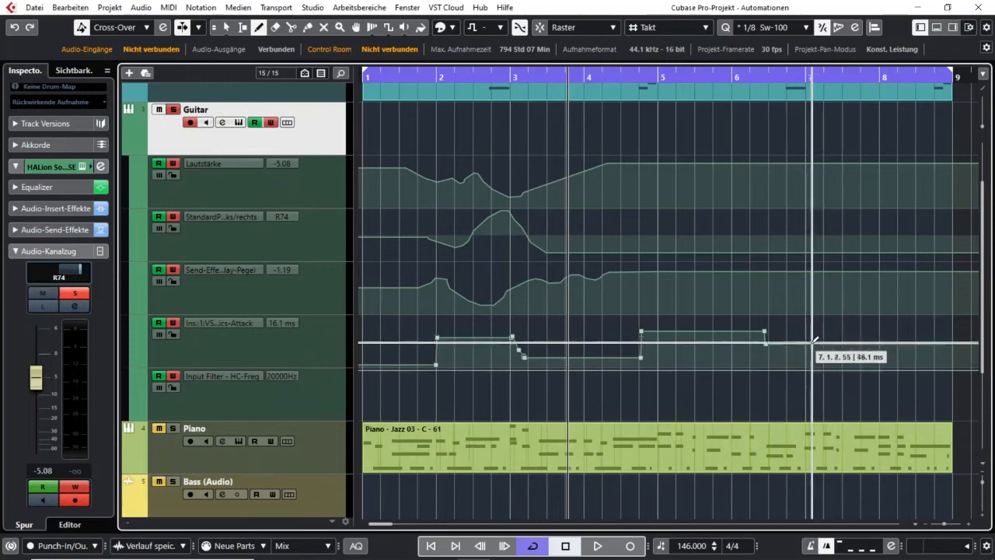
drag(808, 339, 858, 362)
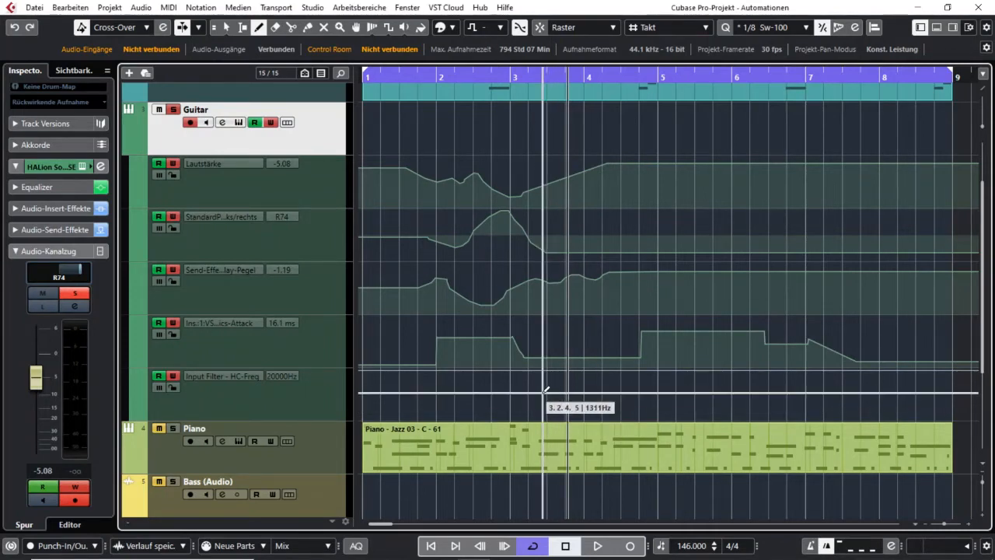
Bend the Attack automation before bar 2 and after bar 7 into Bézier curves, and slightly scale the plateau between about bars 5 and 6.5 vertically
right_click(754, 379)
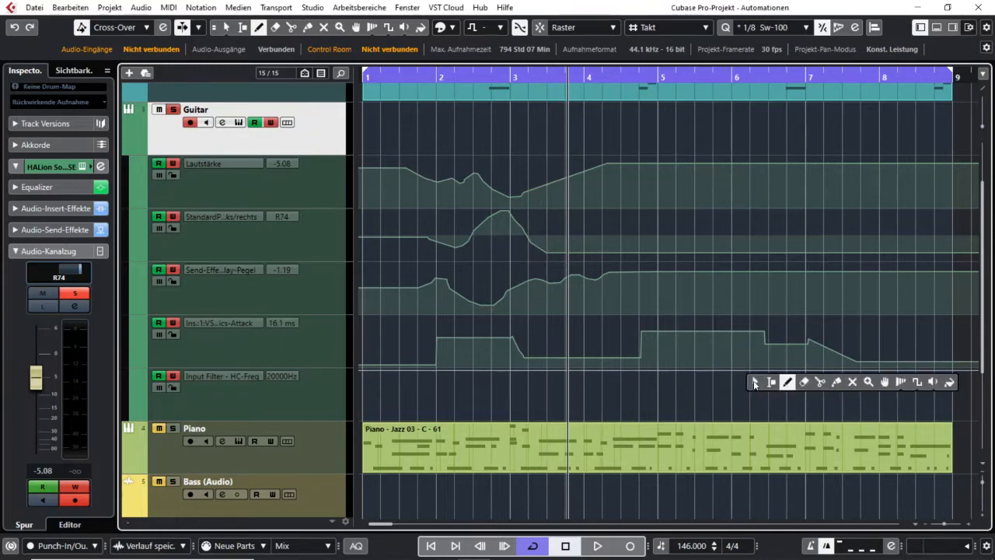
click(762, 379)
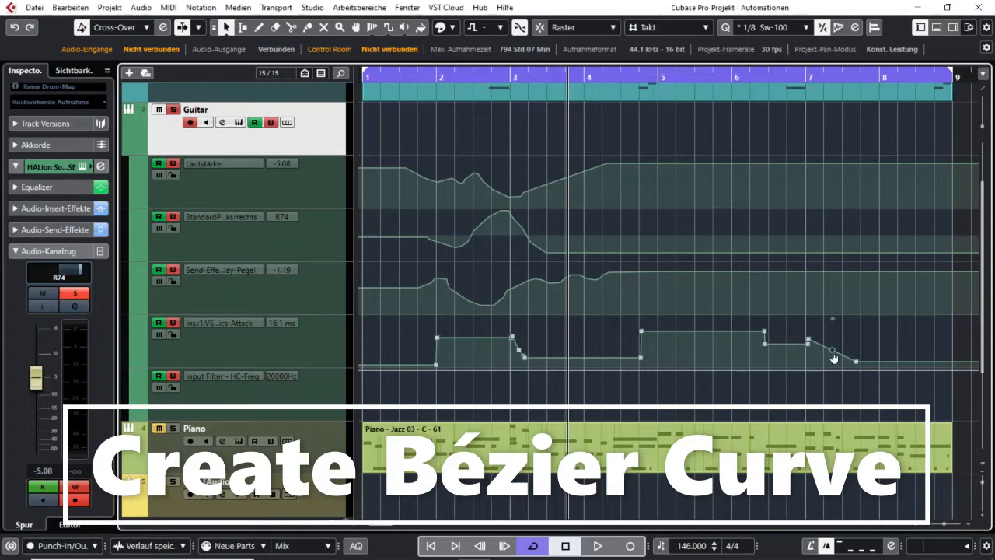
drag(832, 351, 831, 359)
mouse_move(828, 361)
mouse_down()
mouse_move(832, 344)
mouse_move(836, 355)
mouse_move(820, 364)
mouse_move(839, 364)
mouse_move(824, 367)
mouse_move(826, 347)
mouse_move(839, 350)
mouse_up()
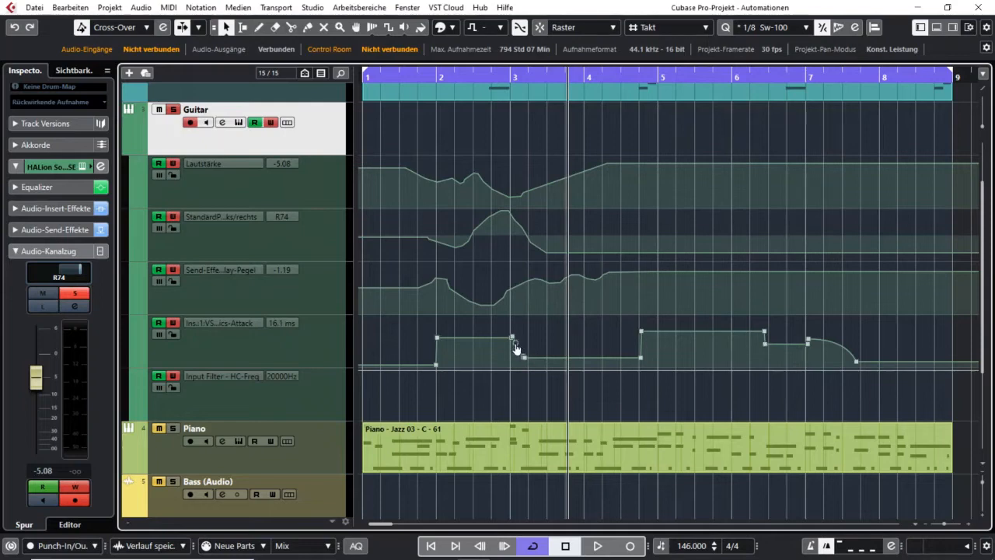
mouse_move(435, 363)
mouse_down()
mouse_move(393, 363)
mouse_move(420, 357)
mouse_up()
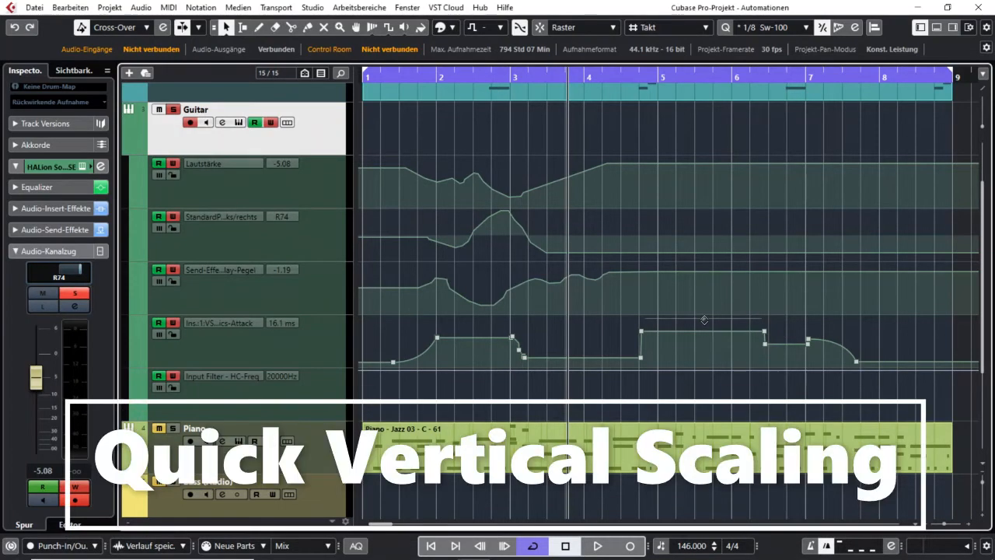
mouse_move(704, 326)
mouse_down()
mouse_move(703, 336)
mouse_move(703, 318)
mouse_up()
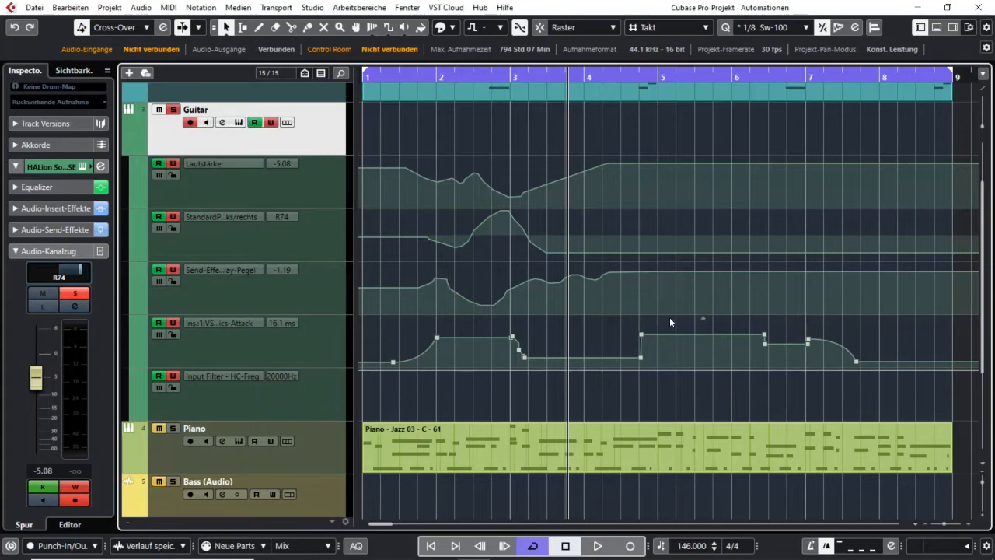
mouse_move(702, 319)
mouse_down()
mouse_move(694, 336)
mouse_move(703, 317)
mouse_up()
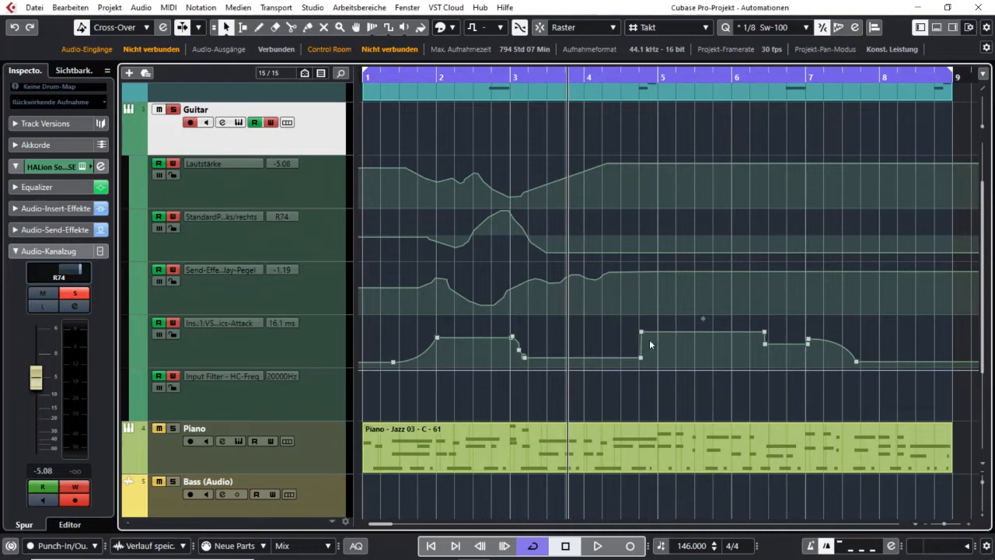
Add send level automation points at bars 6 and 7, and scale down the sections from bar 5 to 6 and bar 6 to 7
click(731, 272)
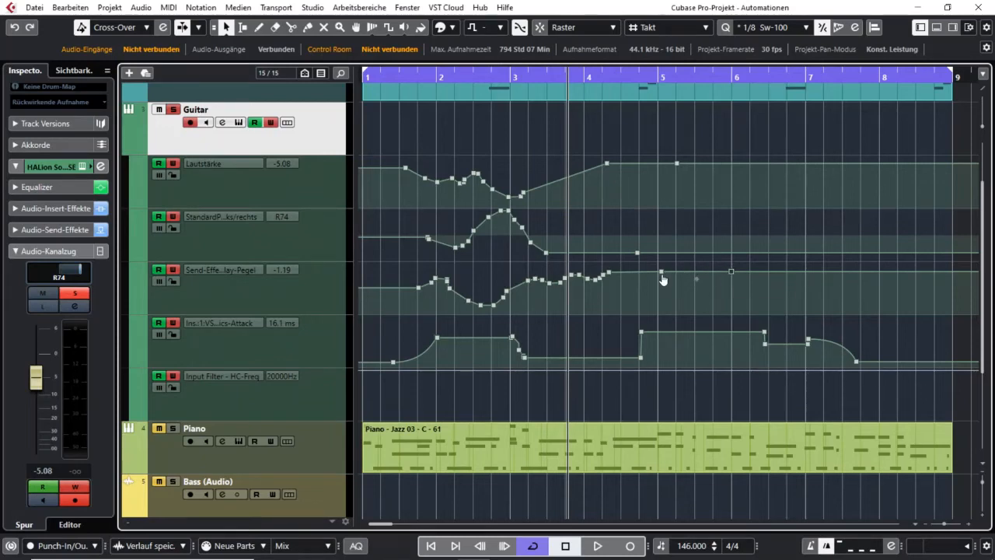
click(805, 271)
drag(769, 281, 768, 318)
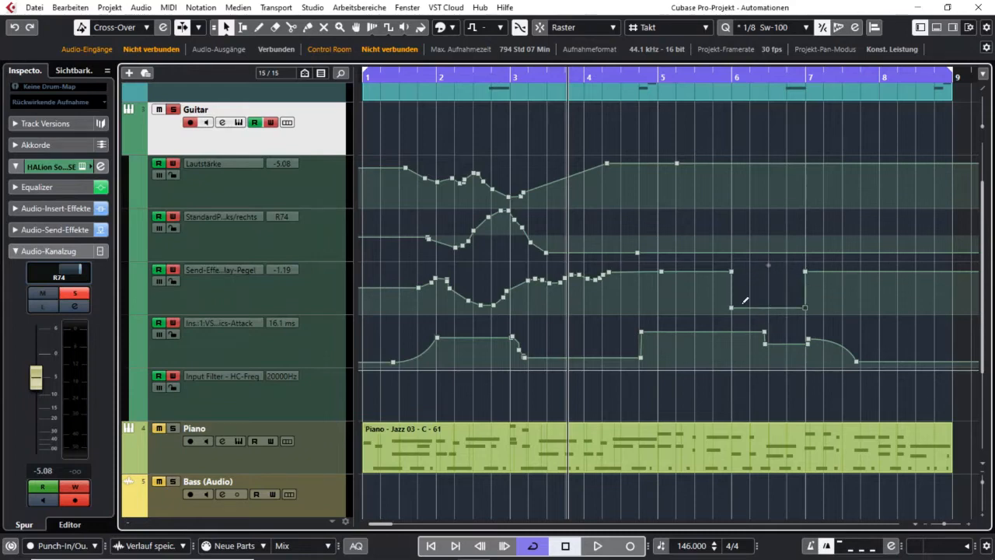
drag(696, 279, 695, 302)
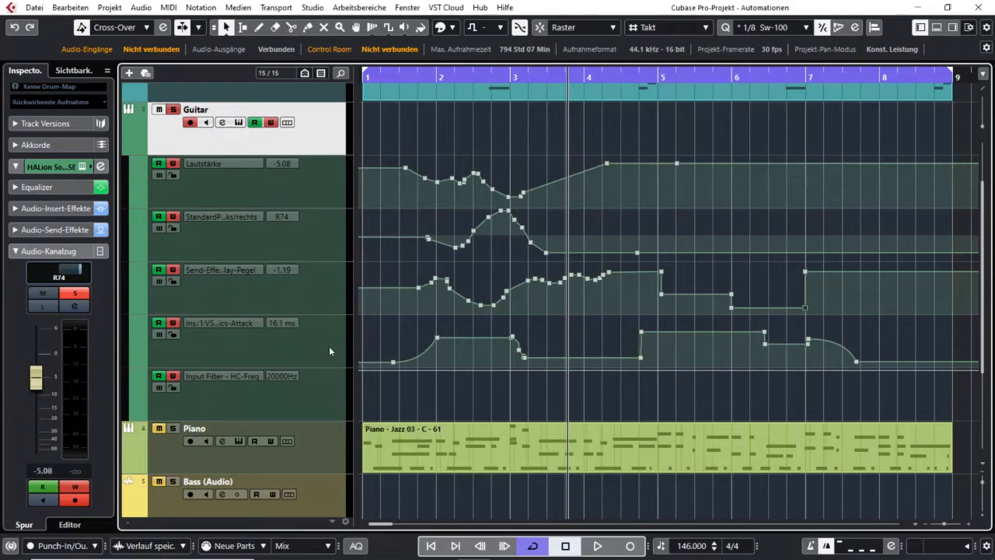
Enlarge the Guitar track's send level lane and select its automation points from just before bar 2 to bar 5
click(339, 297)
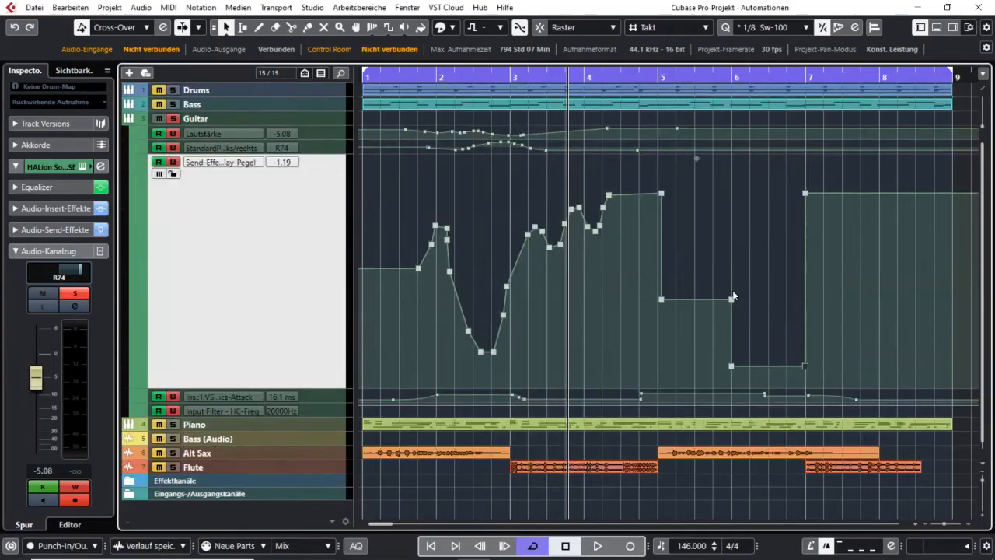
drag(408, 177, 681, 373)
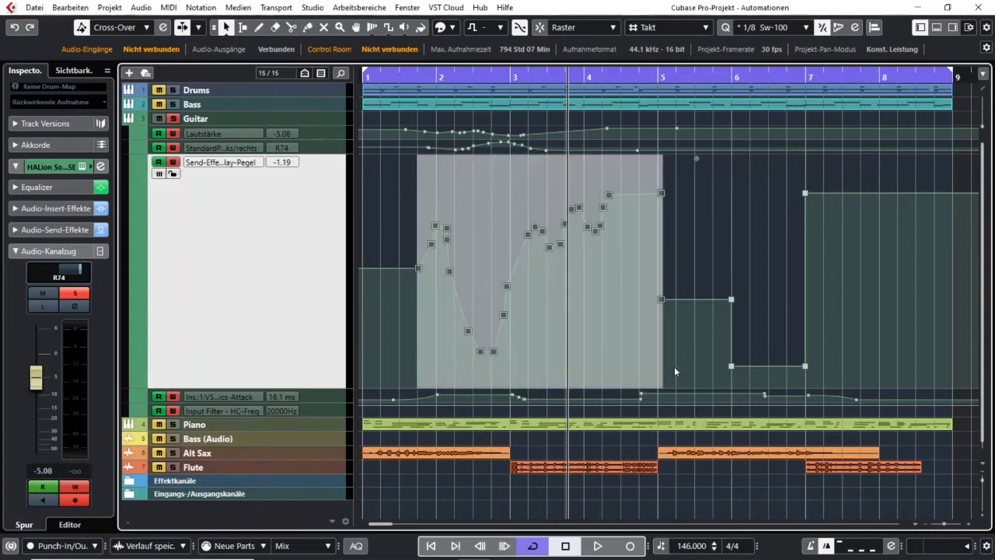
key(h)
key(h)
key(h)
key(h)
key(h)
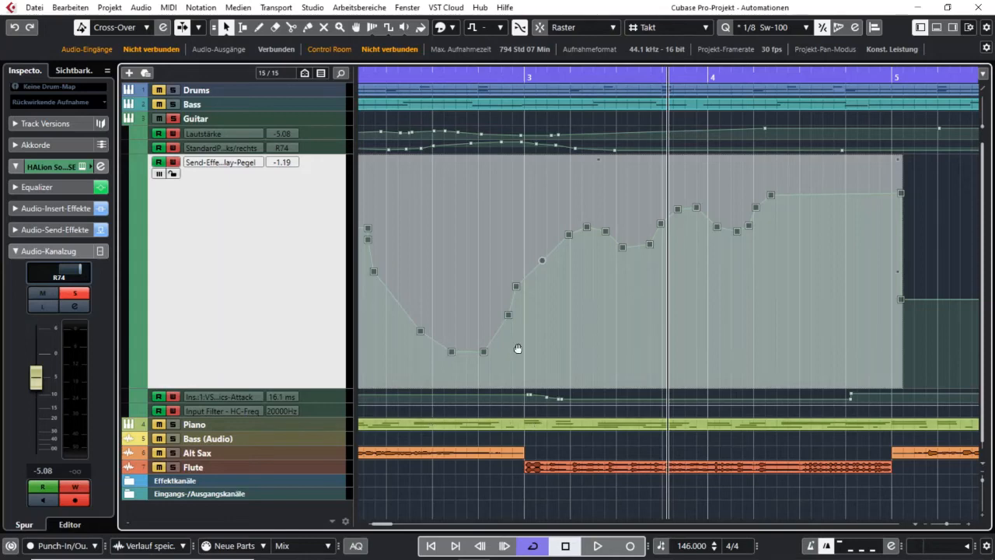
scroll(527, 351, left, 2)
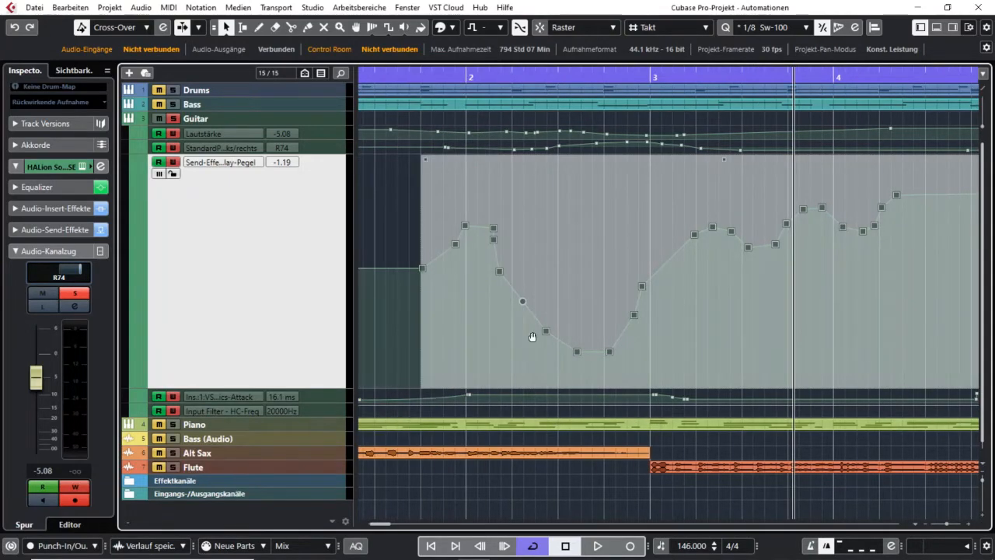
Hide the left zone, clear the point selection, and play back the stepped send level automation through bars 5 and 6
click(920, 28)
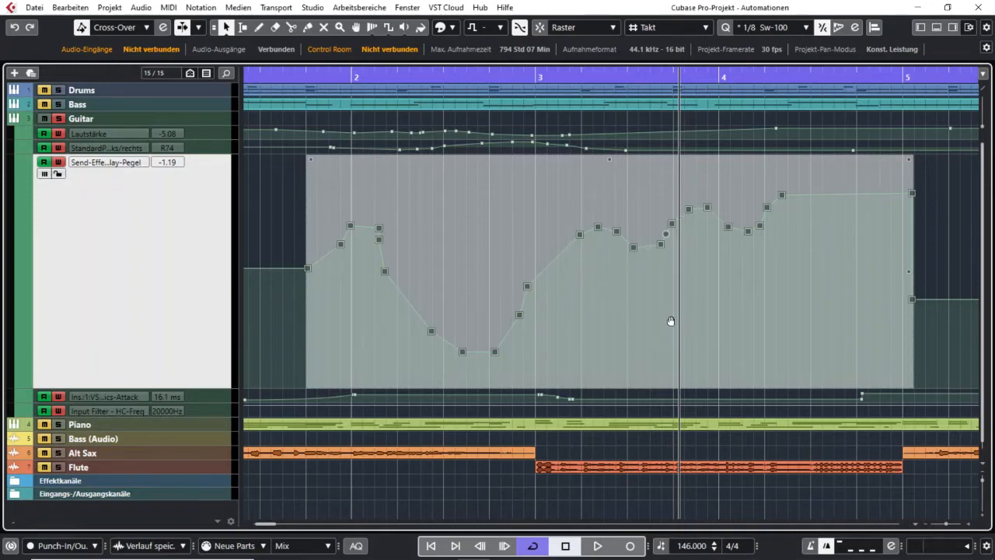
click(958, 270)
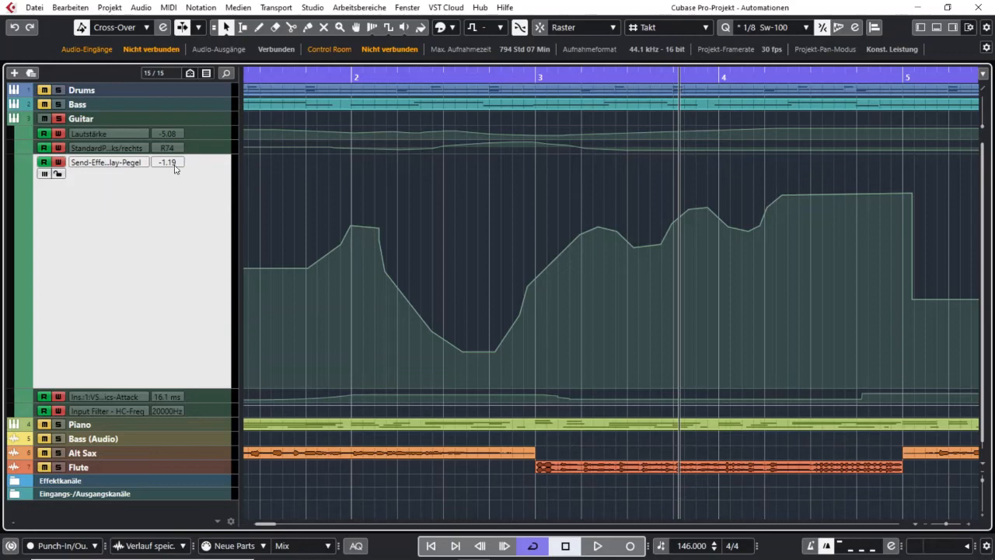
key(space)
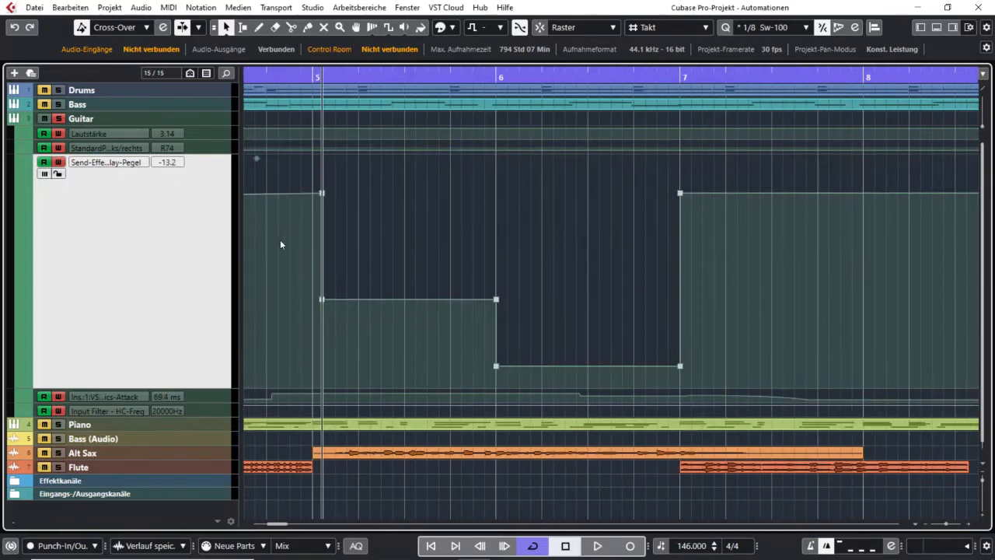
key(space)
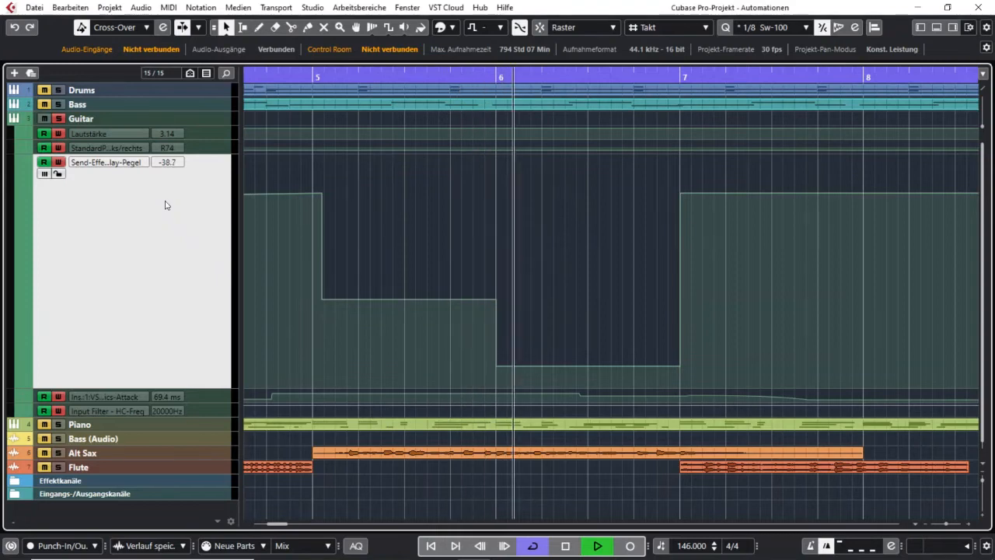
key(space)
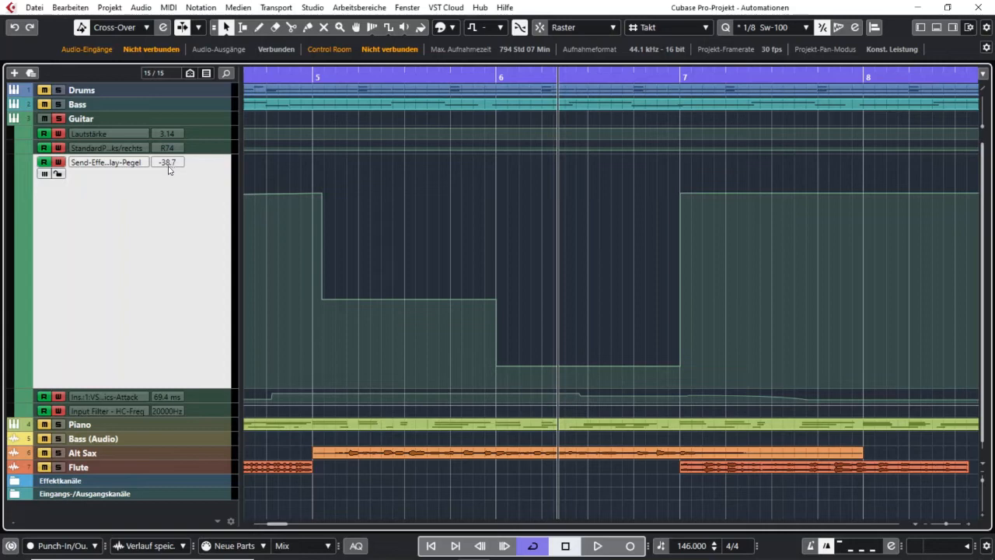
Move the upper send level point at bar 6 earlier and higher, to 5.4.3.13 at about -4.57 dB
click(496, 302)
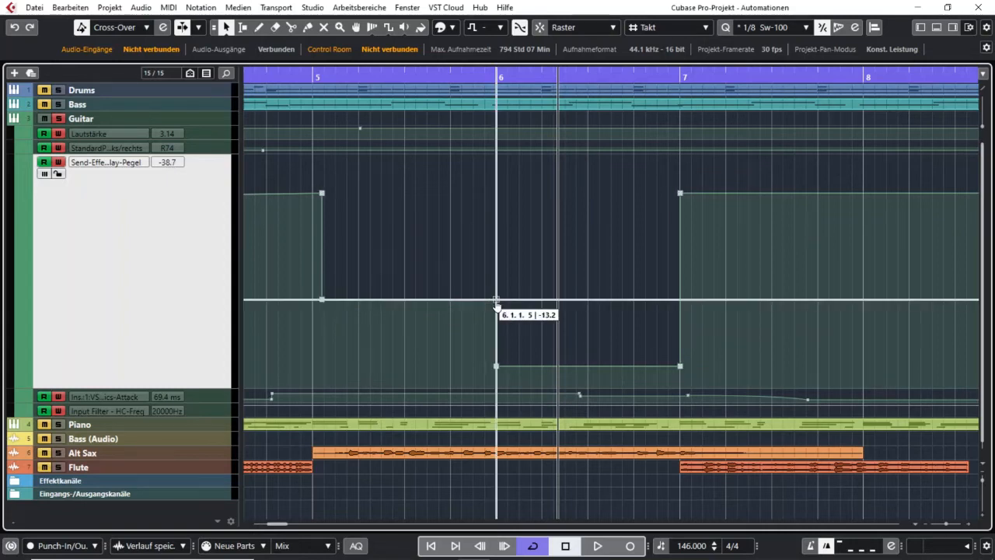
drag(496, 302, 472, 245)
drag(473, 230, 474, 246)
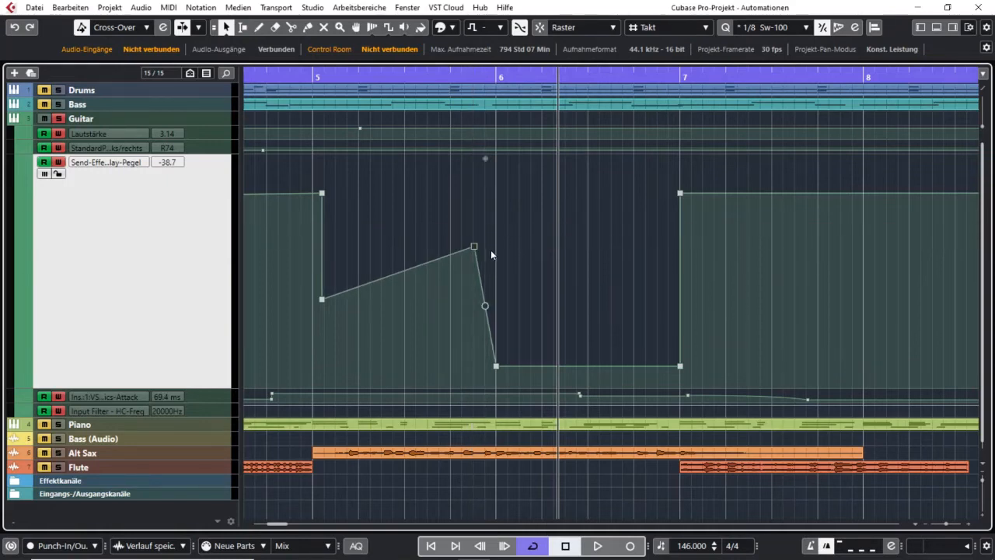
Show the info line and set the selected send level point's value to -6.50 dB
click(969, 28)
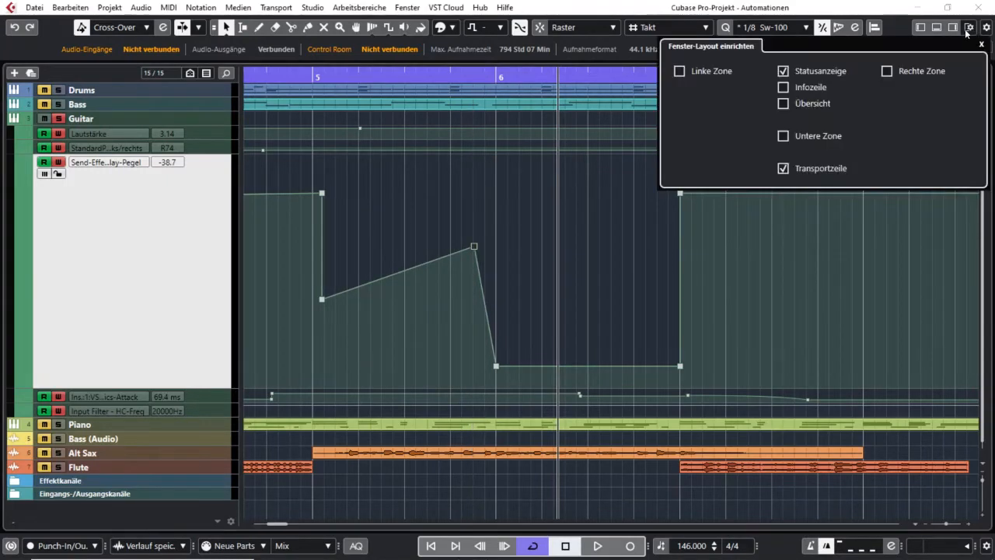
click(783, 87)
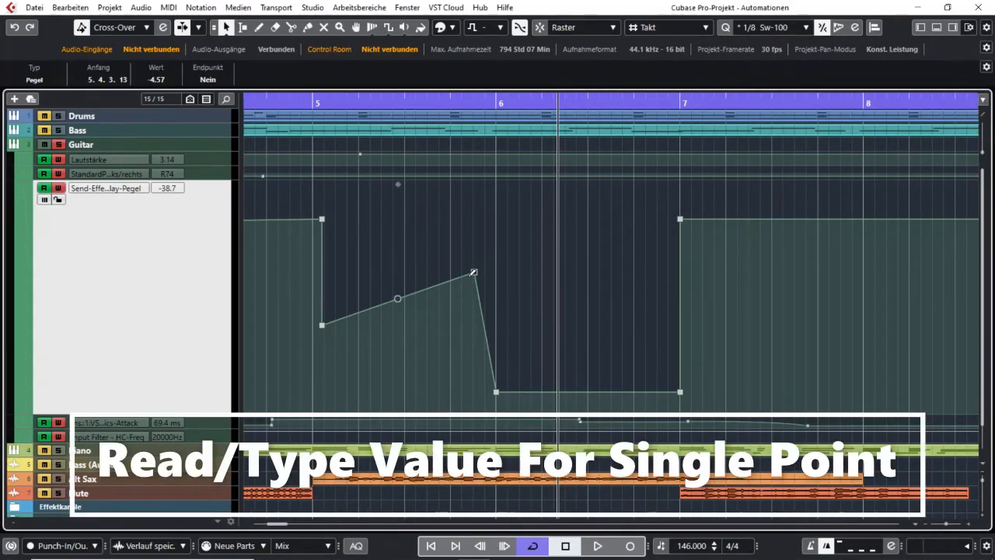
click(158, 81)
text(-6.6)
key(BackSpace)
text(5)
key(Return)
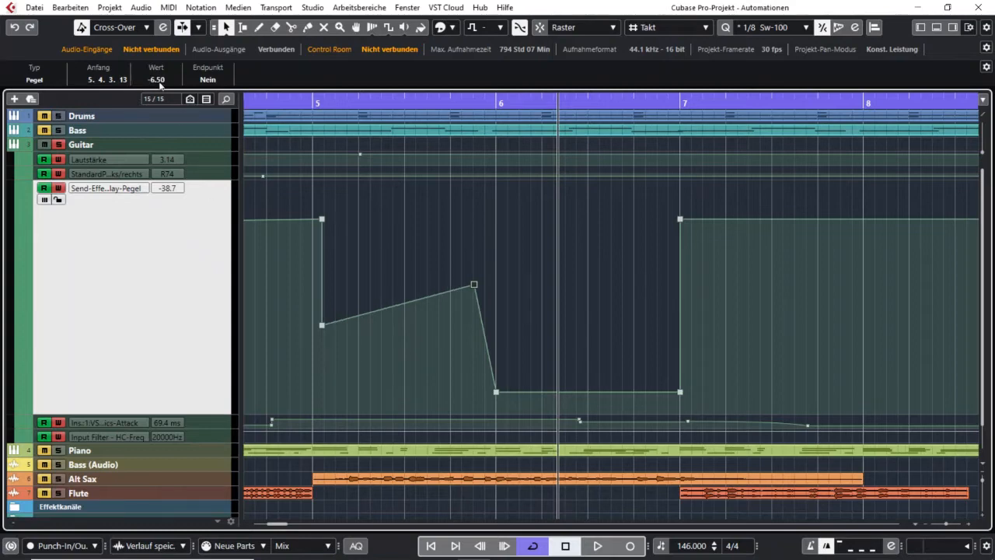
Move the send level point at 5.4.3.13 back to 5.2.1.62 at about -6.71 dB
mouse_move(475, 290)
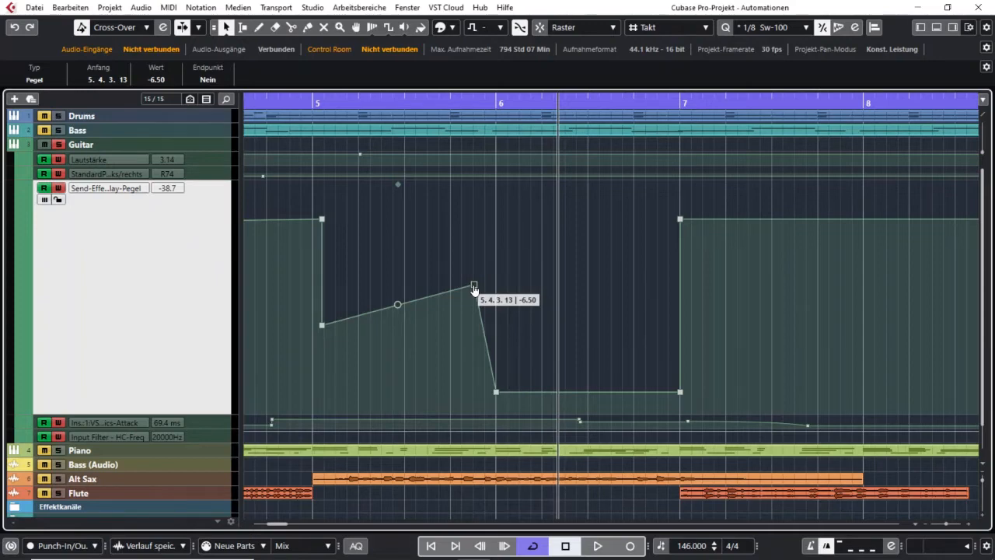
drag(475, 287, 365, 285)
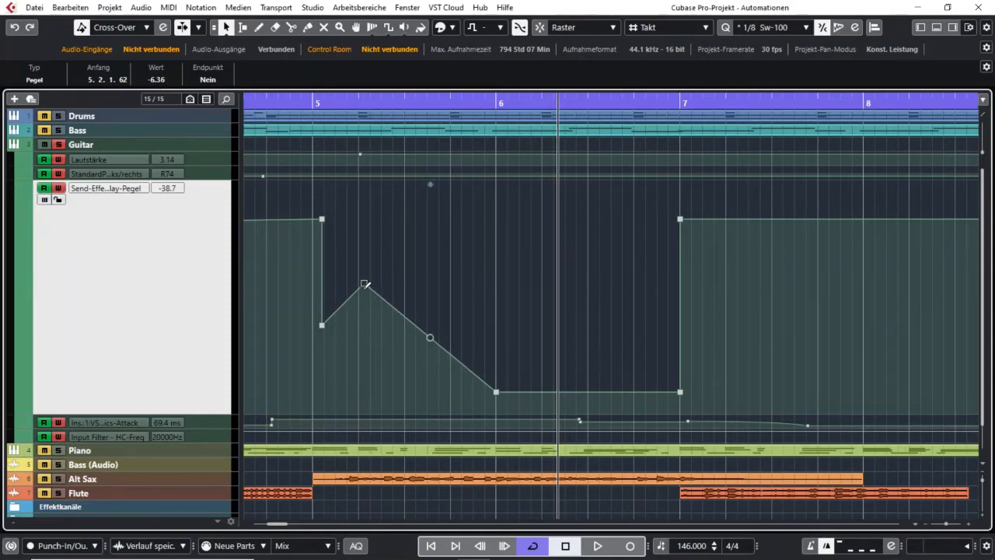
drag(364, 285, 364, 289)
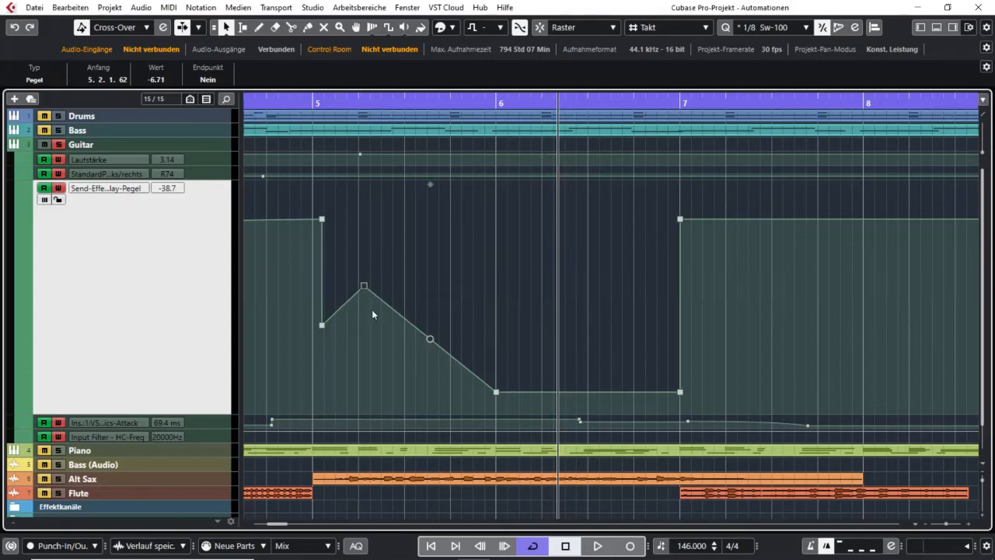
Set the value of the send level point at 5.2.1.62 to -6.50 dB
click(158, 81)
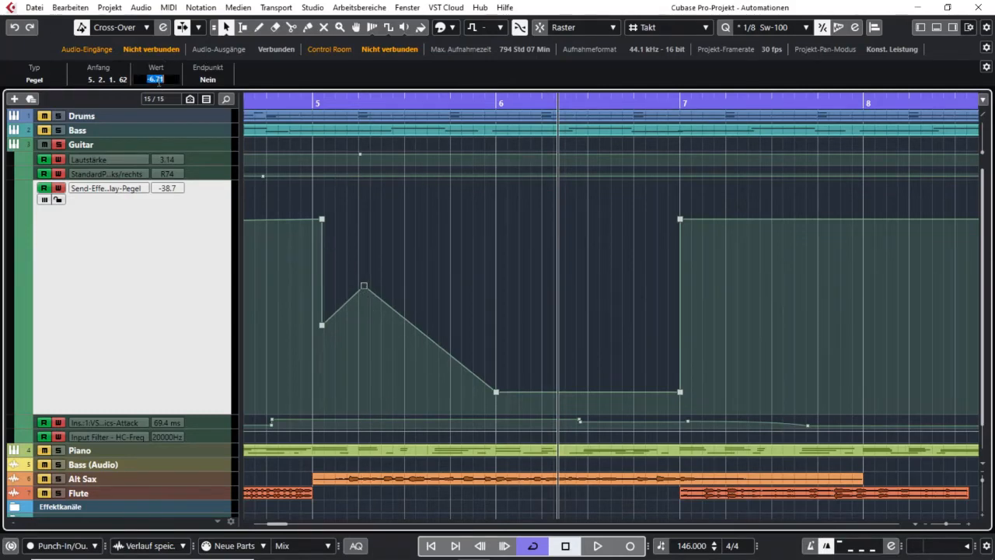
click(170, 80)
key(BackSpace)
key(BackSpace)
text(50)
key(Return)
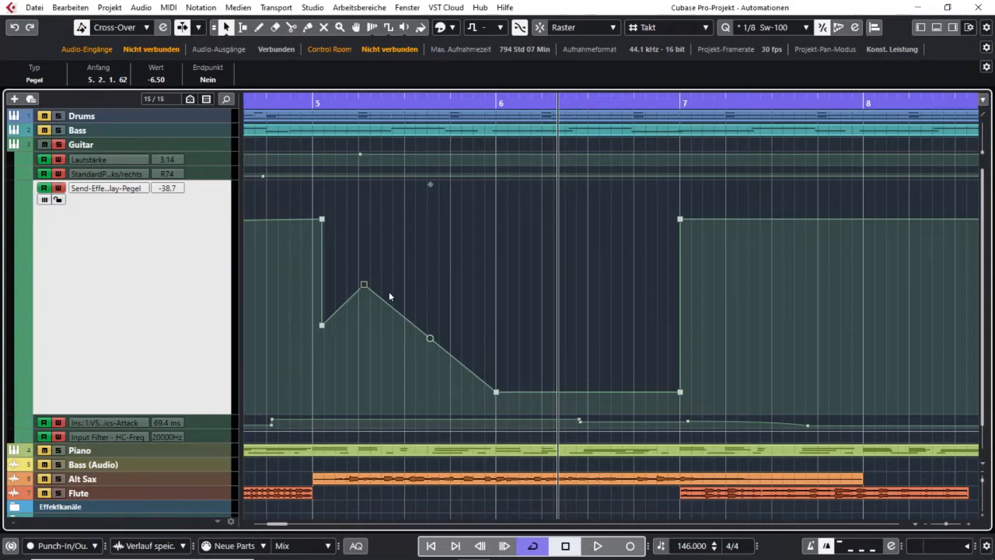
Shift the send level point back and forth in time through bar 5 at -6.50 dB, ending at 5.3.1.117
mouse_move(363, 293)
mouse_down()
mouse_move(490, 294)
mouse_move(360, 289)
mouse_up()
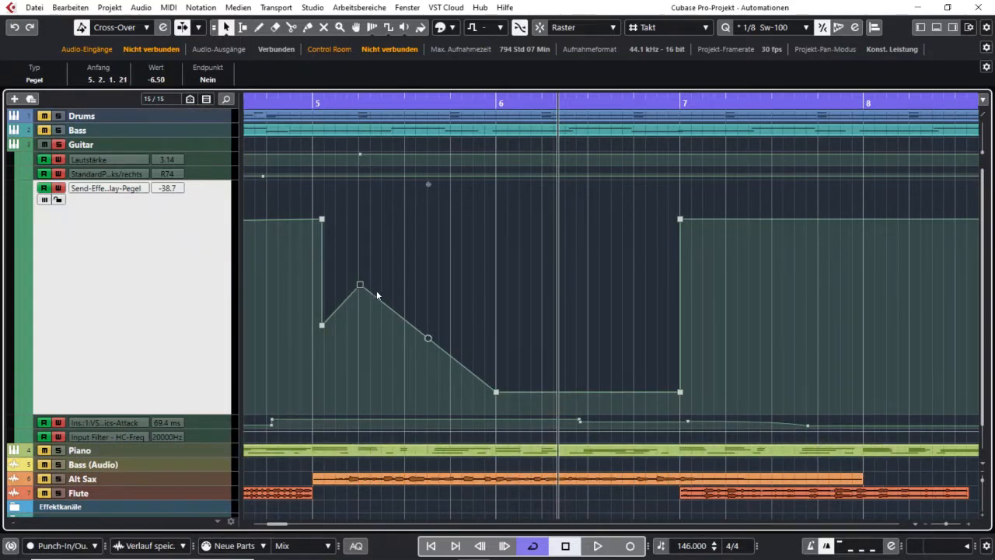
drag(360, 286, 441, 286)
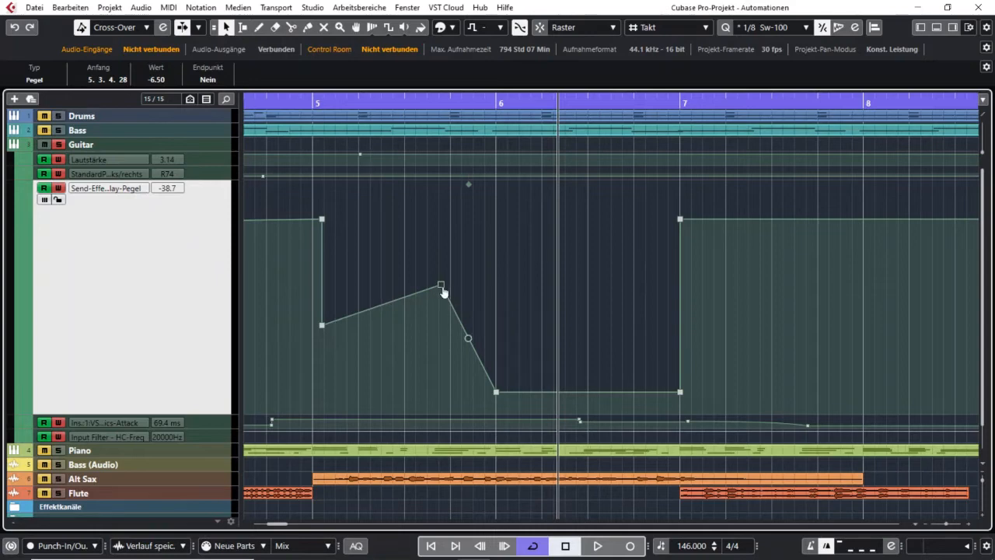
drag(443, 287, 481, 290)
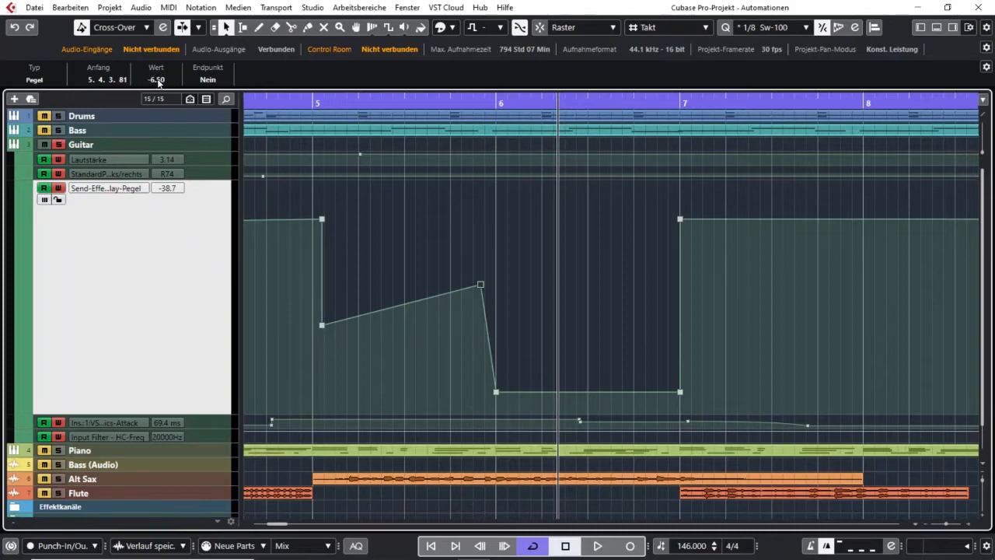
drag(480, 284, 415, 286)
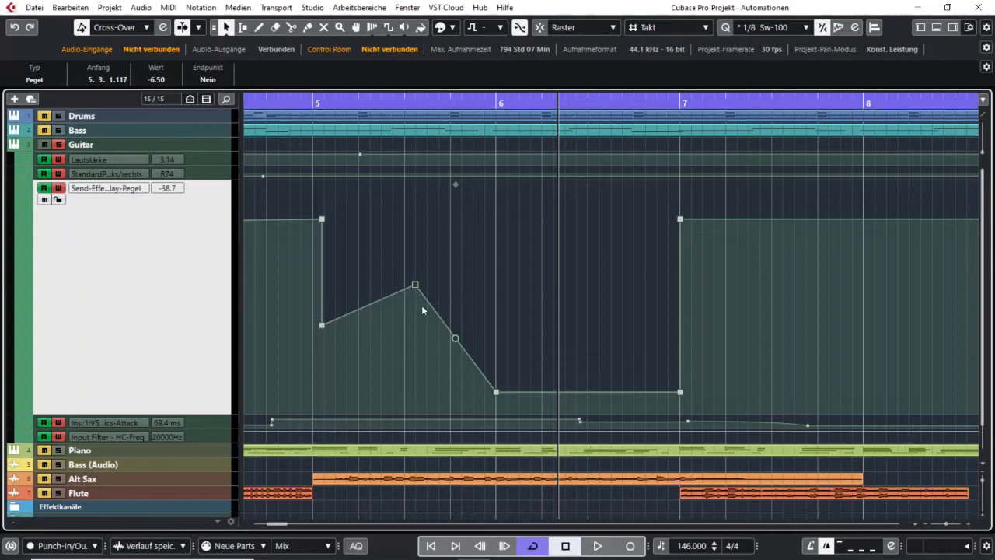
Move the send level point at 5.3.1.117 vertically to 1.16, down to -10.5, and finally to -2.18 dB
drag(415, 286, 416, 226)
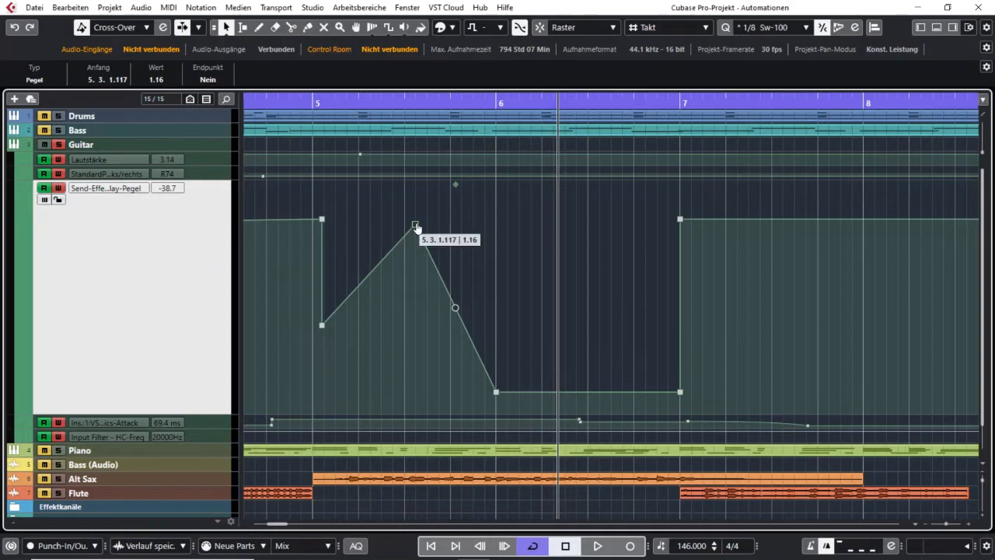
drag(416, 225, 415, 311)
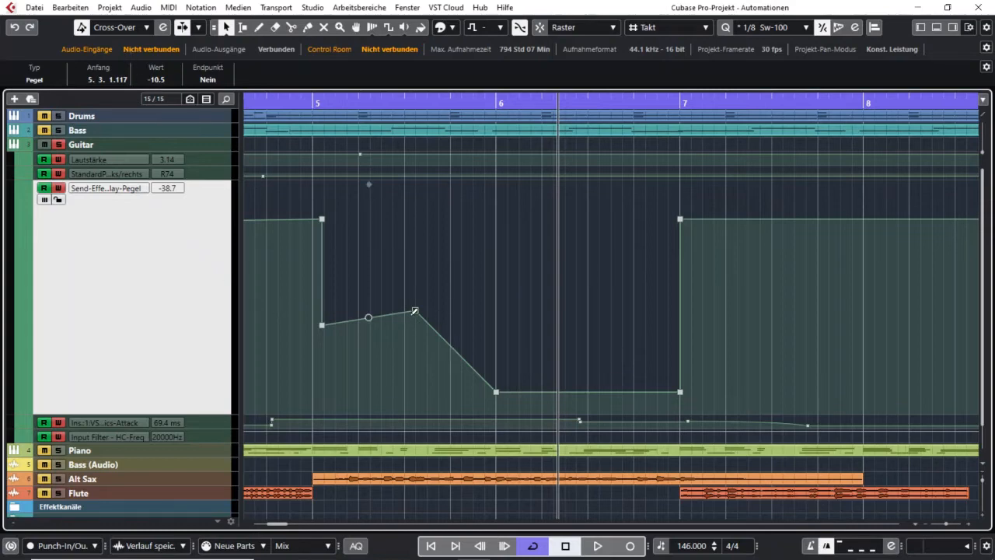
drag(415, 314, 415, 256)
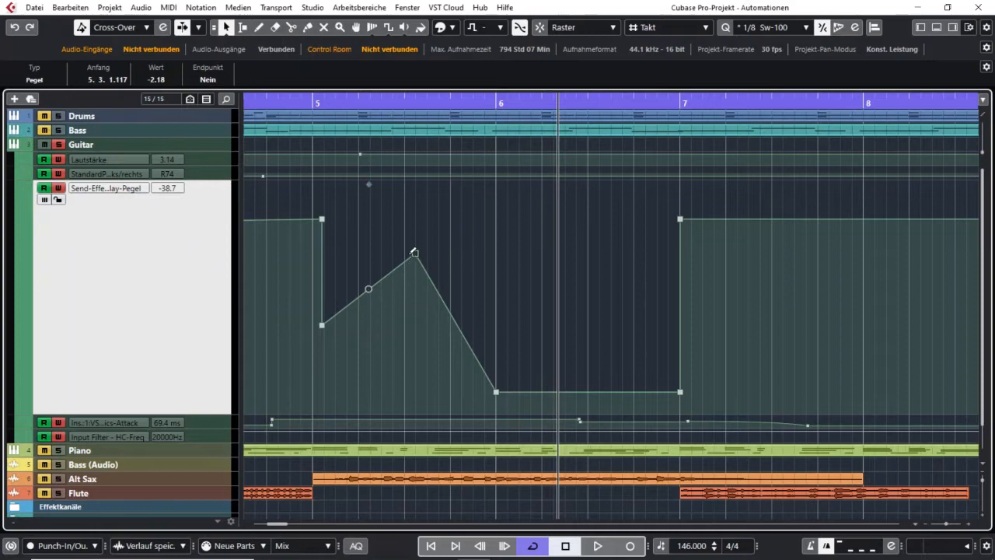
Bend the falling send level segment before bar 6 into a curve, and adjust the levels of the falling and rising segments upward
mouse_move(416, 256)
drag(456, 326, 441, 336)
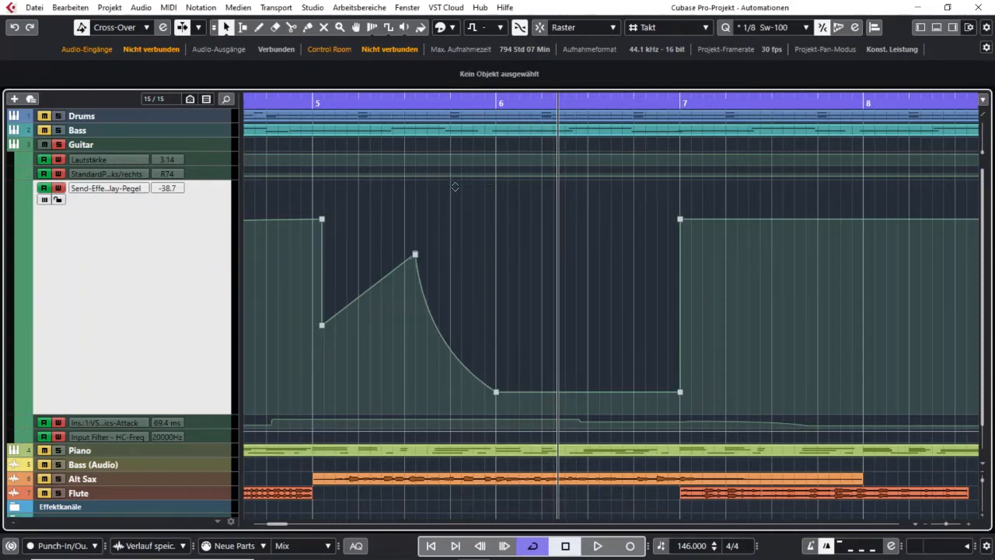
drag(455, 187, 454, 149)
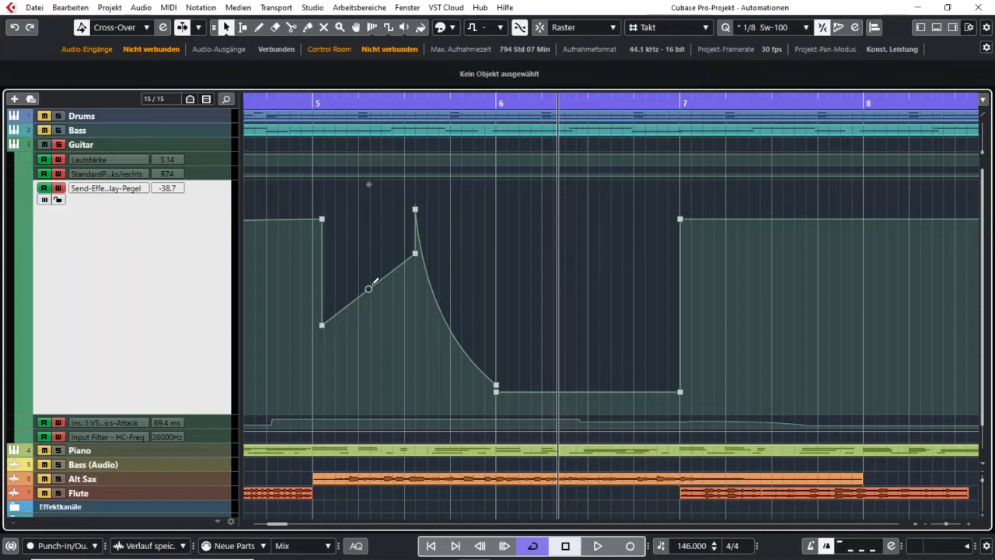
drag(374, 296, 374, 188)
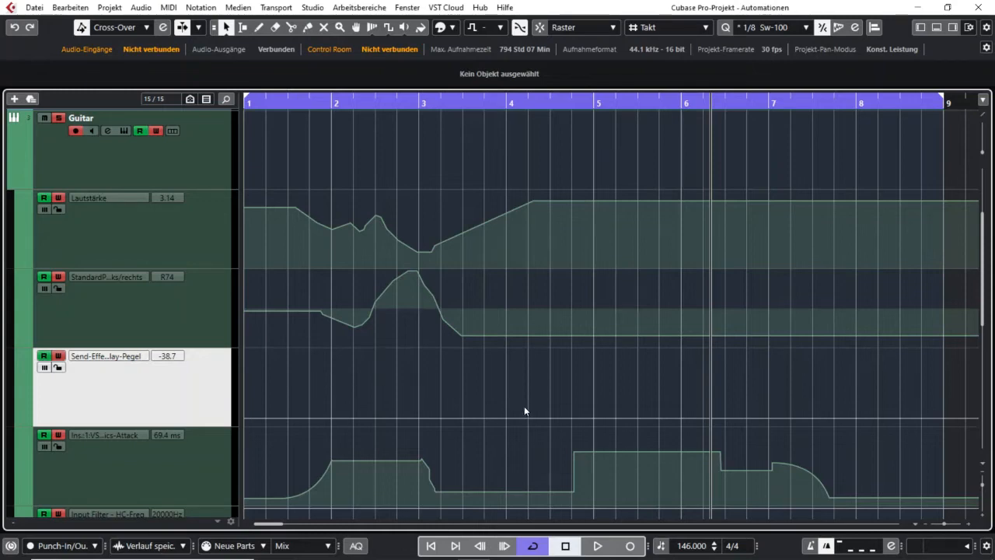
Draw a full-height square wave on the send level lane from about bar 1.8 to just past bar 8
mouse_move(353, 312)
mouse_move(257, 435)
click(388, 33)
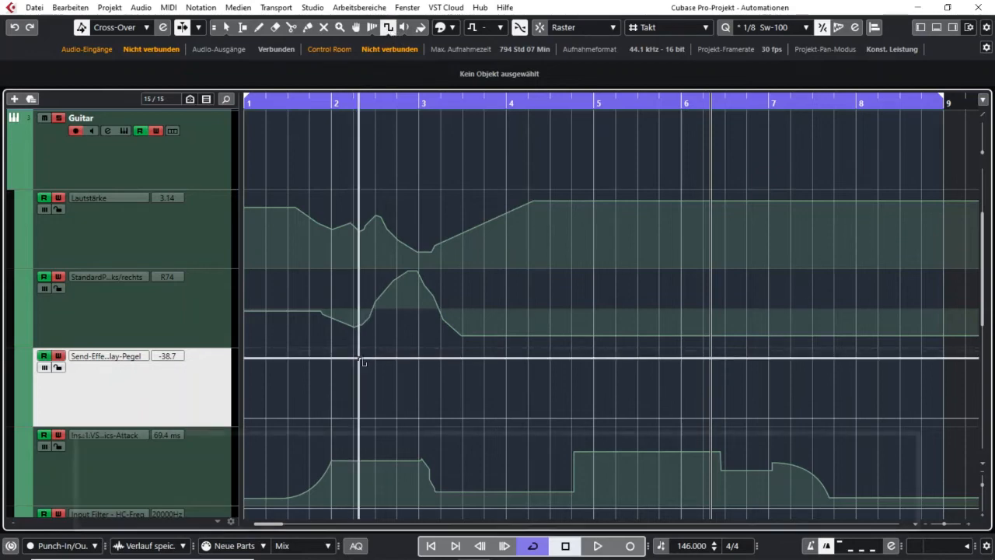
mouse_move(317, 357)
mouse_down()
mouse_move(327, 408)
mouse_move(352, 412)
mouse_move(869, 420)
mouse_up()
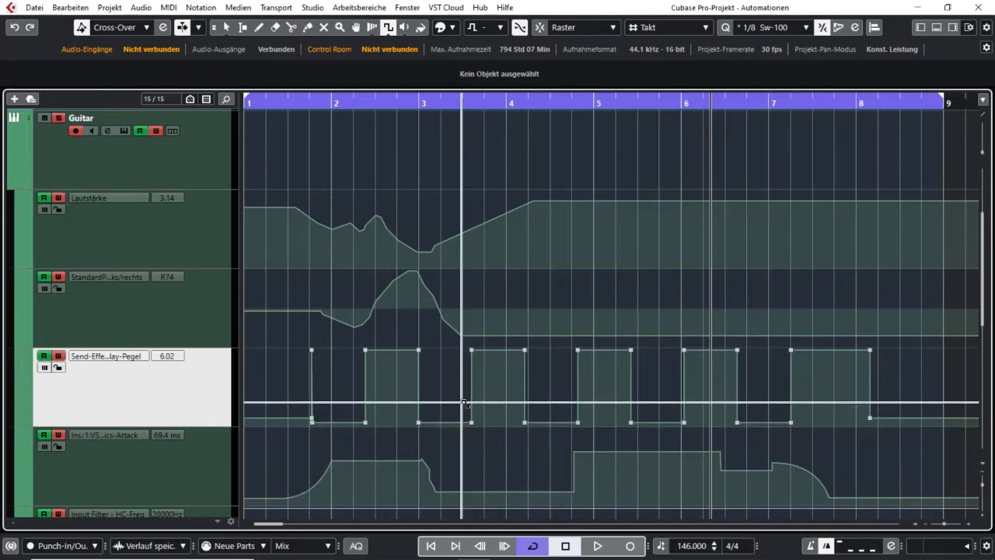
Draw a sine wave on the insert Attack lane from about bar 1.5 to bar 8.4 using the Sinus line shape
click(389, 31)
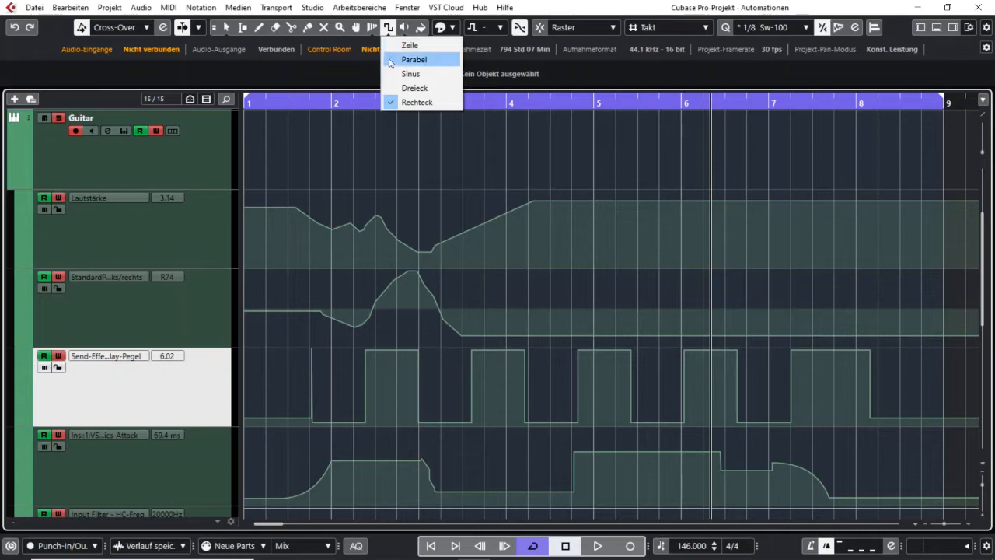
click(433, 60)
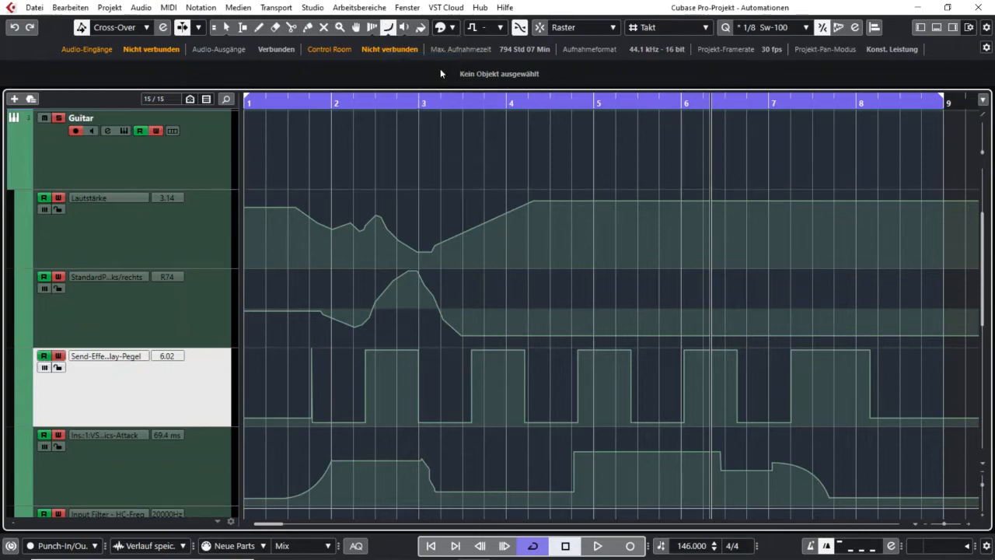
click(397, 31)
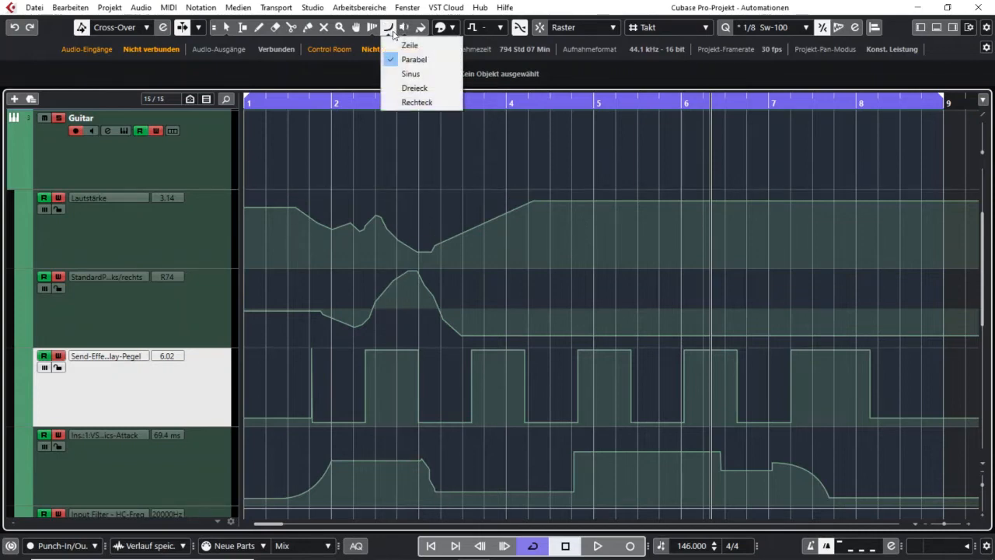
click(418, 73)
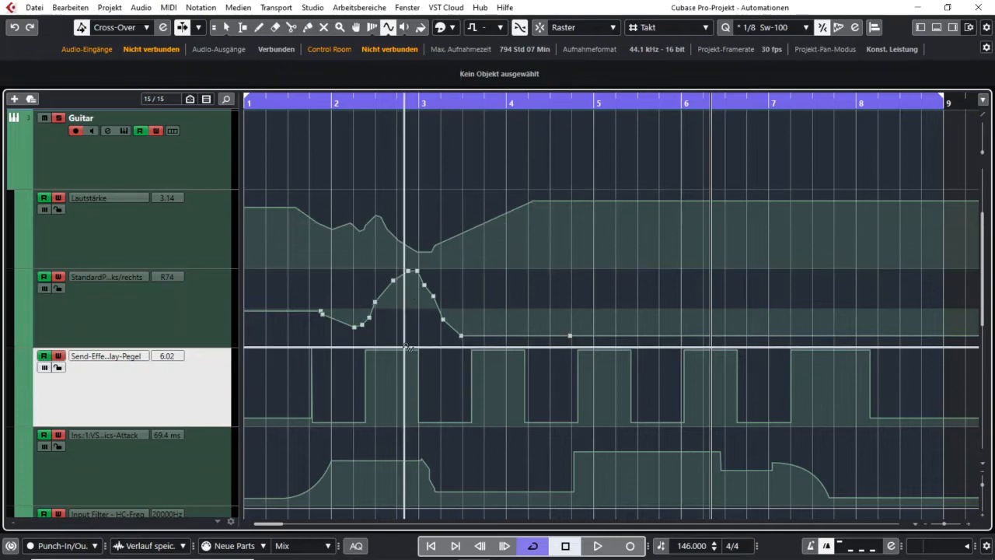
scroll(228, 395, down, 2)
mouse_move(255, 411)
mouse_down()
mouse_move(316, 399)
mouse_move(891, 388)
mouse_up()
Draw a triangle wave on the Input Filter HC-Freq lane from about bar 1.4 to bar 8.2 using the Dreieck line shape
click(389, 28)
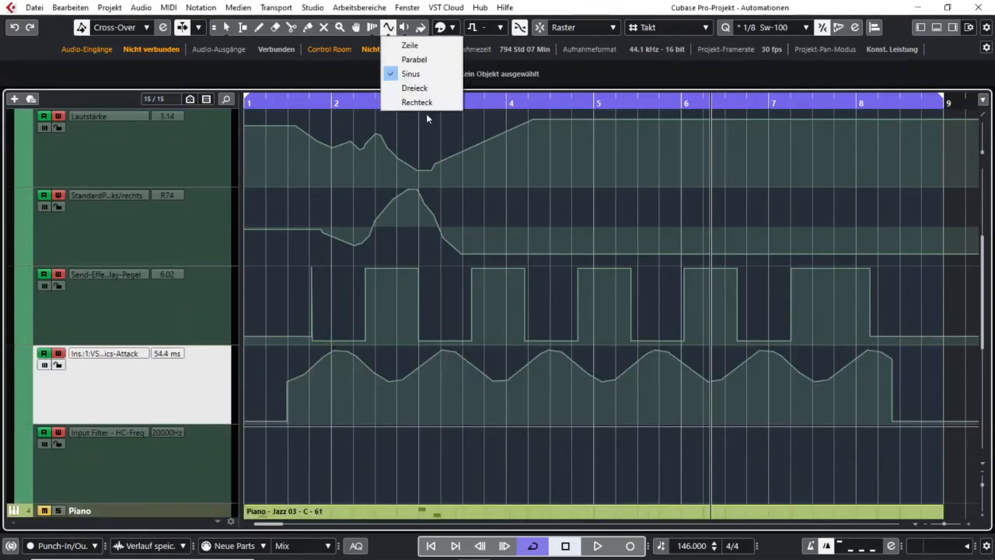
click(417, 87)
mouse_move(279, 462)
mouse_down()
mouse_move(762, 504)
mouse_move(875, 500)
mouse_up()
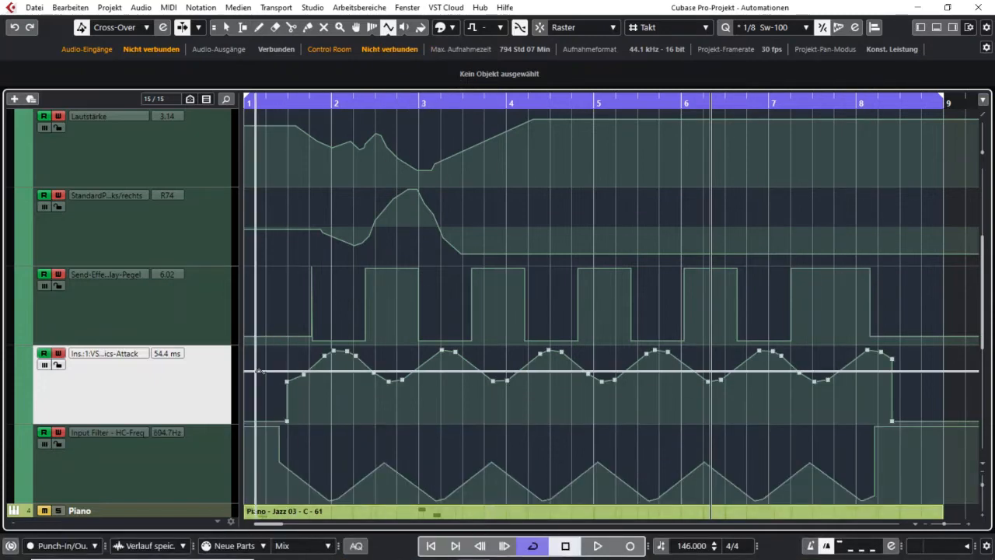
Move the last pan point to 4.2.1.3 at L70 and add a square pan step from bar 5 ending at 5.3.1.21 at R99
right_click(353, 356)
click(262, 355)
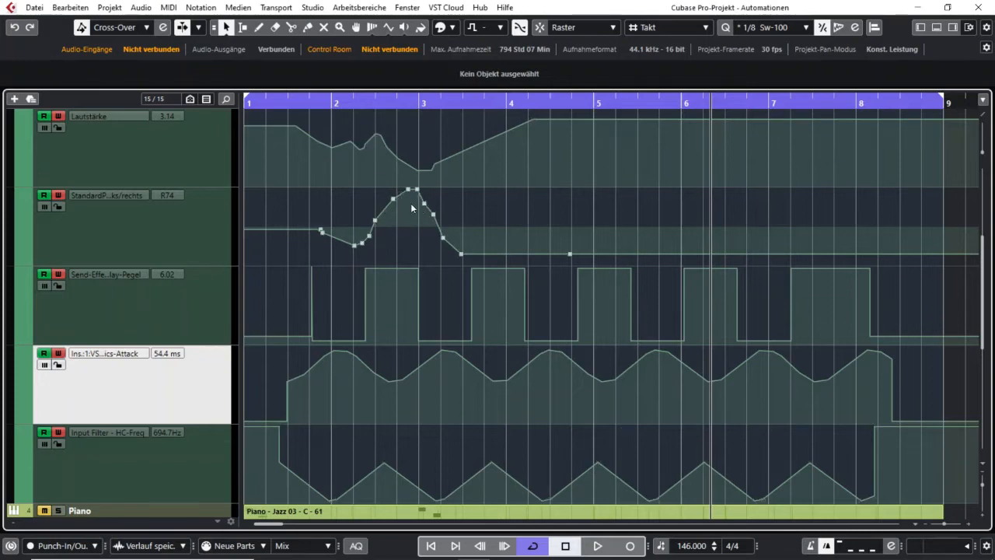
drag(570, 254, 528, 200)
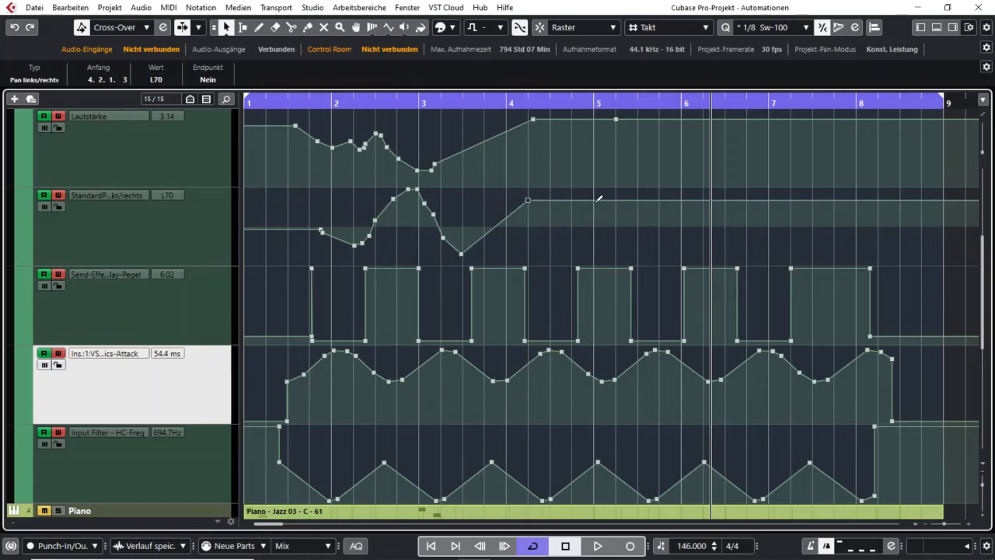
drag(597, 200, 640, 263)
click(640, 195)
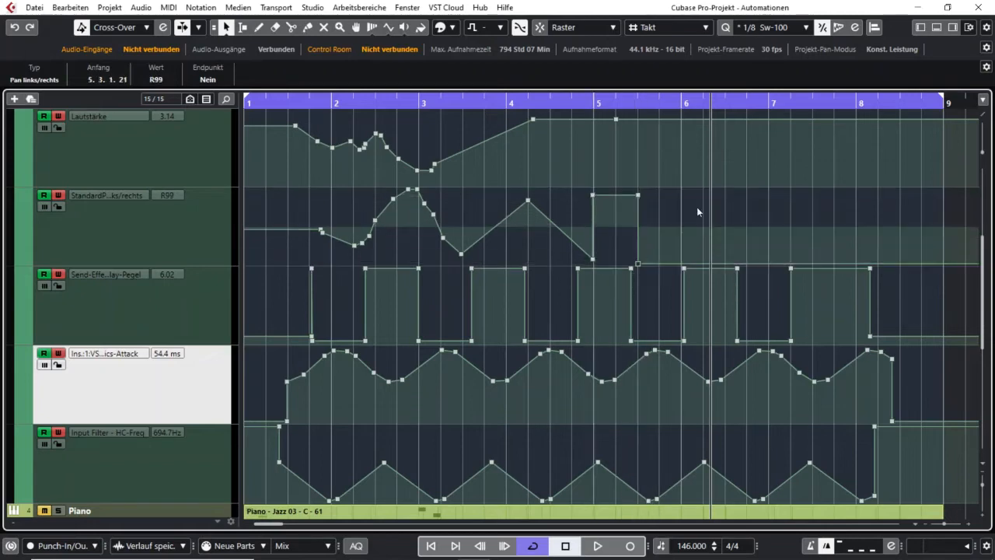
Select the pan points from 3.2.4.105 to 5.3.1.21 and duplicate them directly behind the original pattern
click(670, 195)
drag(665, 190, 459, 268)
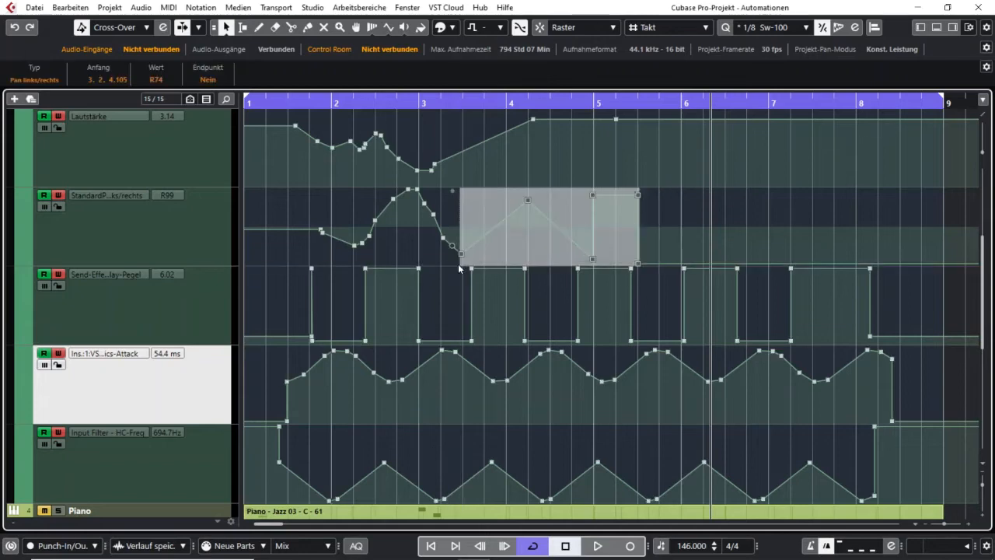
key(ctrl+d)
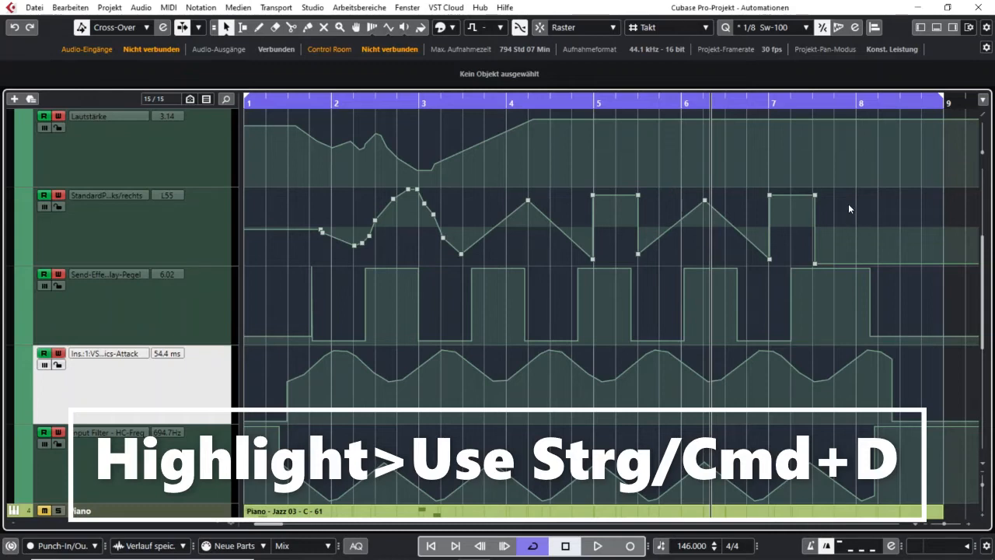
Duplicate the doubled pan pattern from 3.2.4.105 onward so it extends past bar 11, and undo the duplication
click(924, 525)
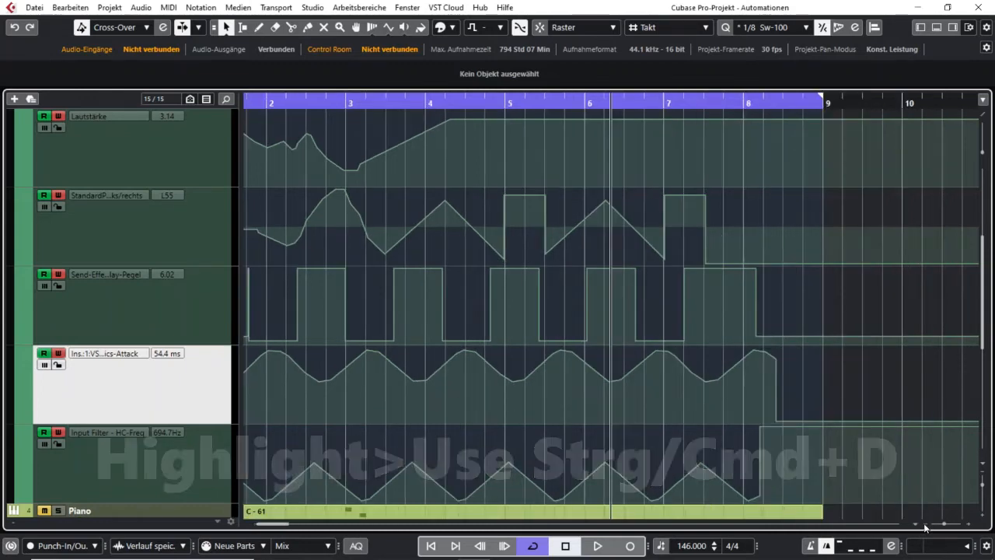
click(924, 525)
click(924, 525)
click(925, 525)
click(924, 525)
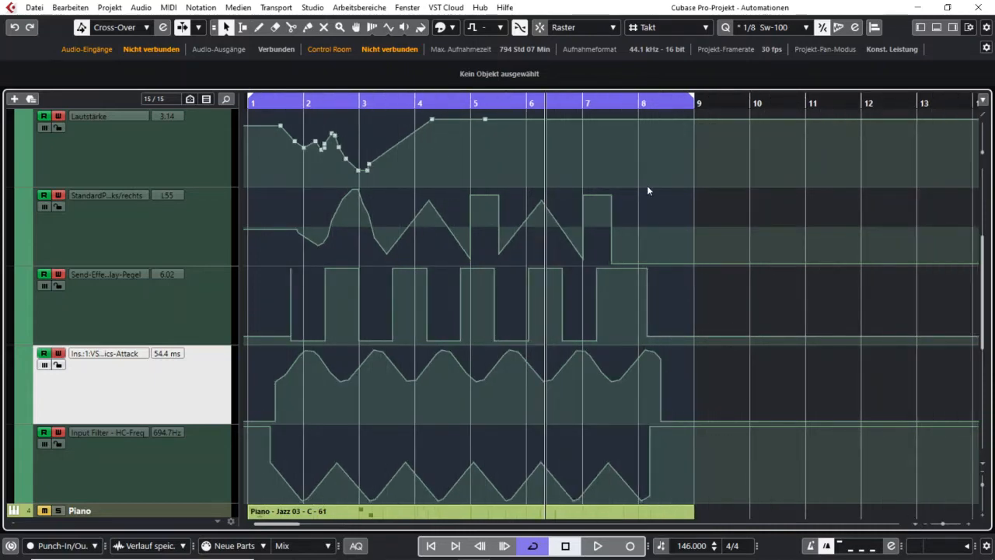
drag(655, 187, 385, 265)
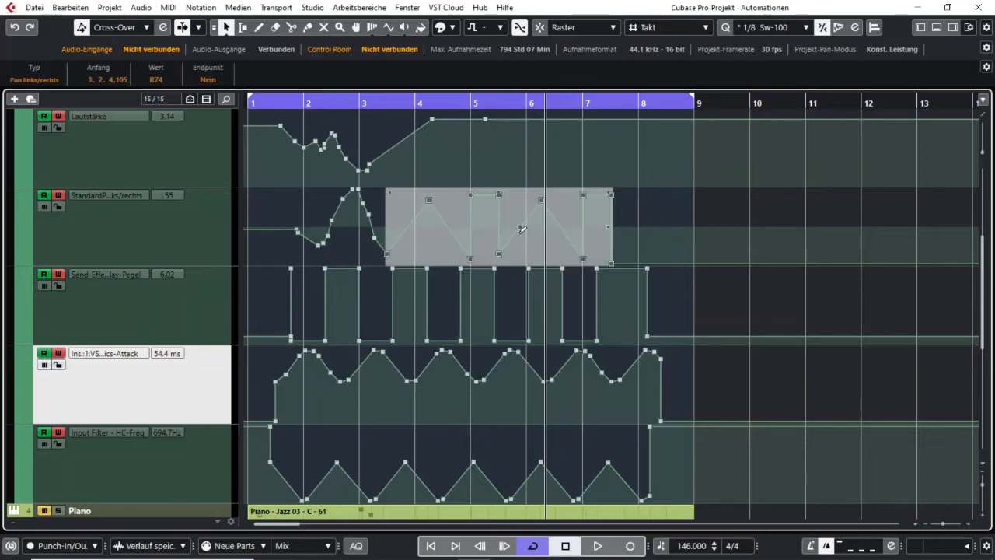
key(ctrl+d)
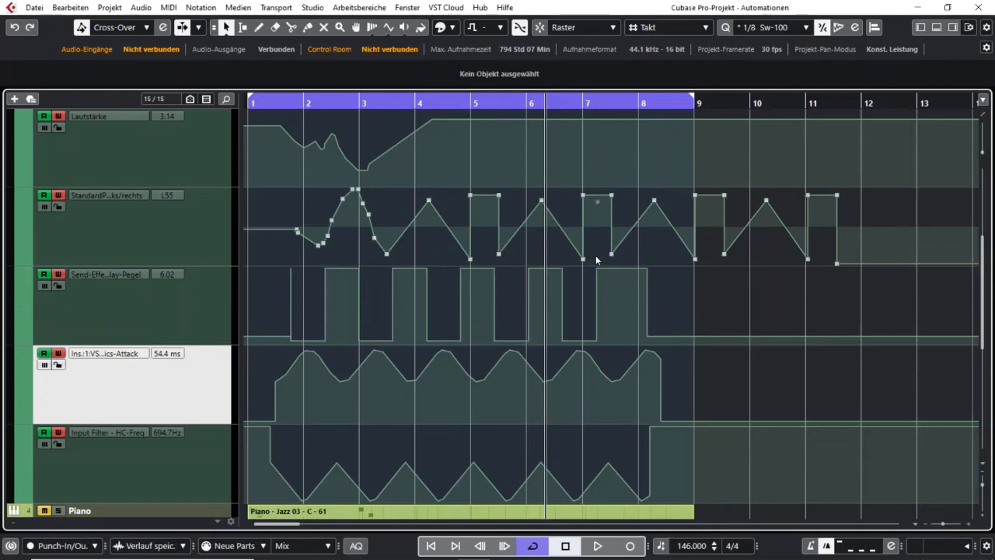
key(ctrl+z)
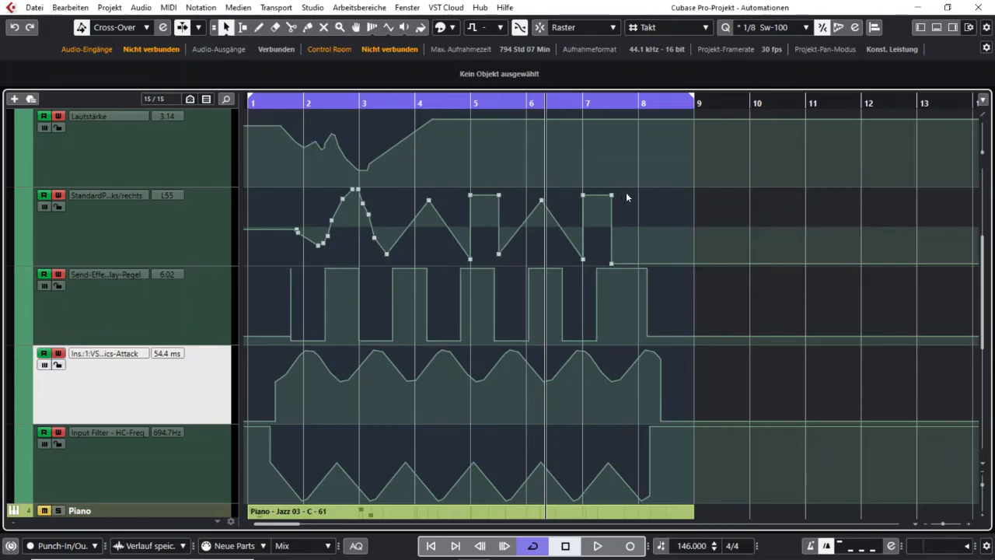
Try moving the doubled pan pattern from 3.2.4.105 to 10.1.1.48, and cancel the move
drag(626, 192, 386, 265)
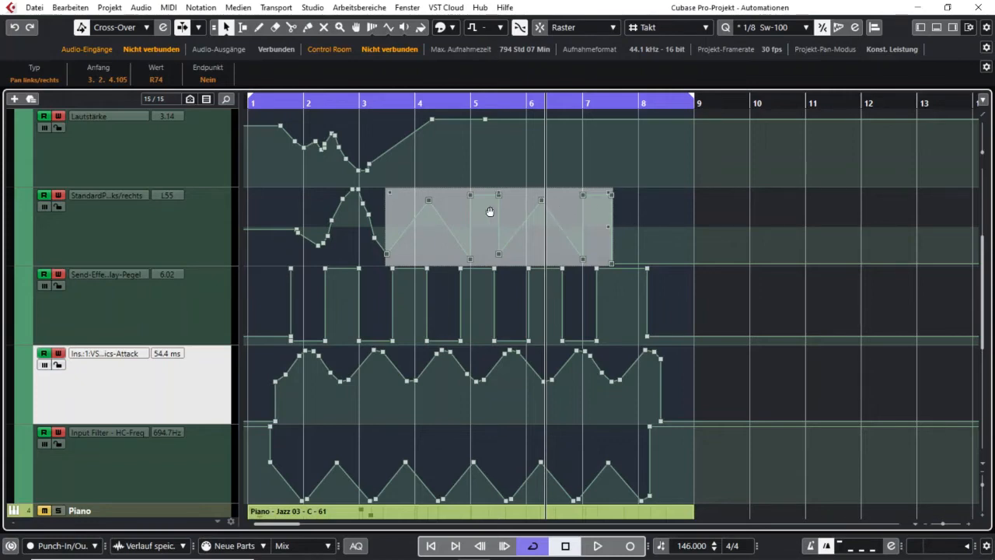
drag(455, 207, 817, 227)
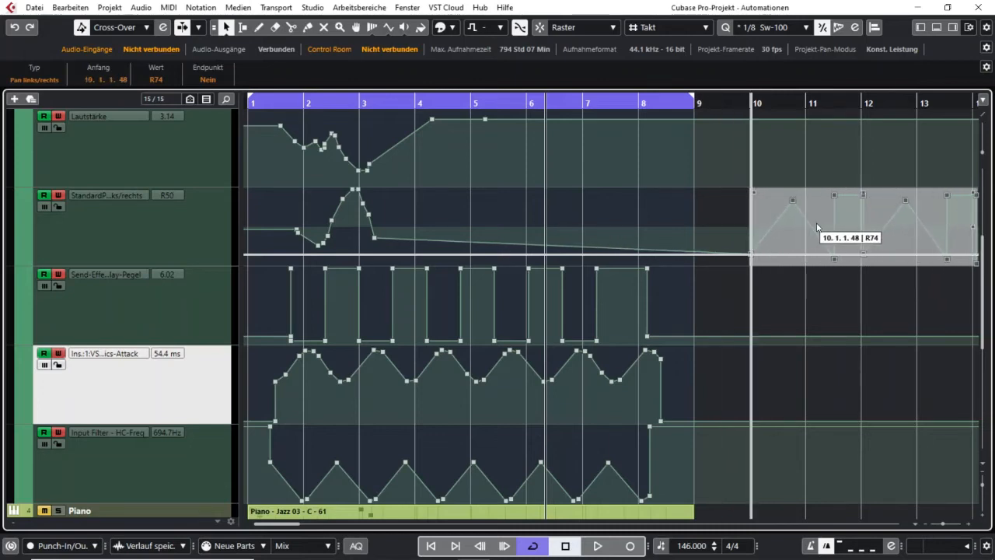
key(Escape)
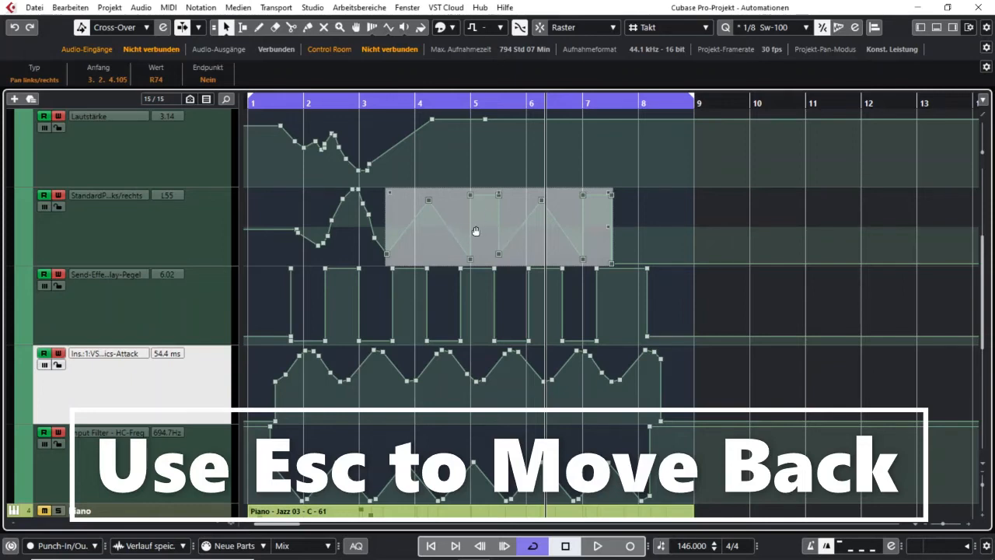
Range-select the pan automation from 3.2.4.70 to 8.1.1.97 and copy it onto the volume lane starting at 8.4.3.67
right_click(641, 248)
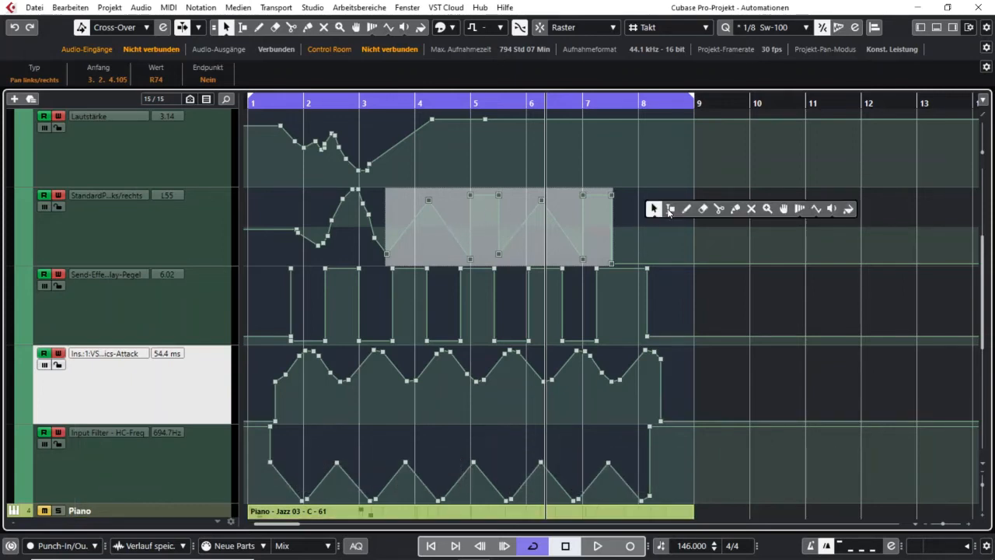
click(666, 210)
click(620, 225)
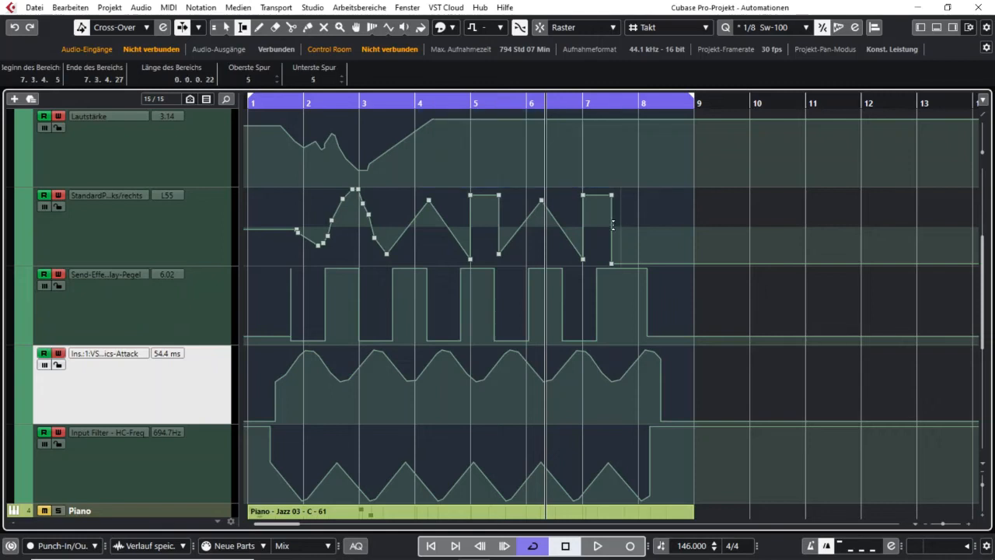
drag(640, 221, 385, 222)
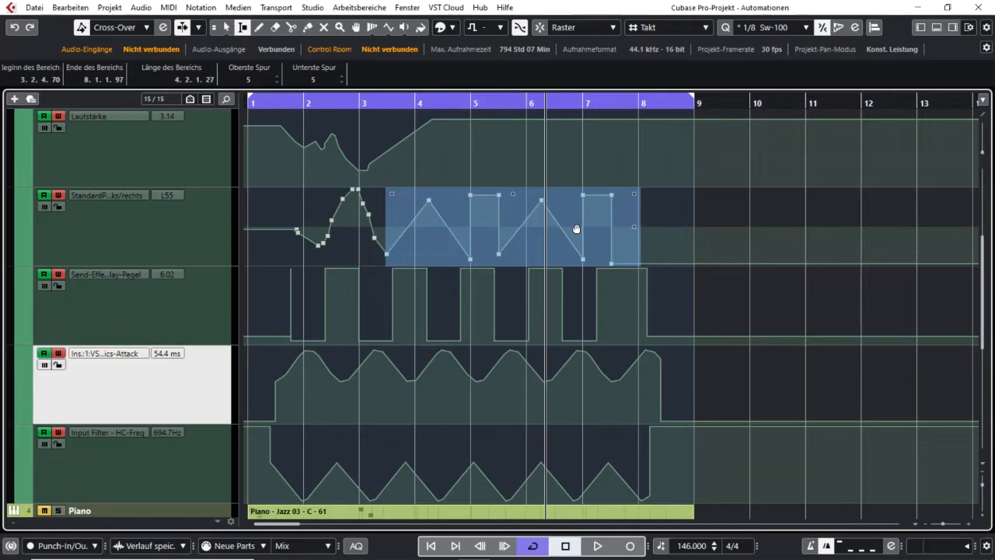
drag(575, 228, 880, 152)
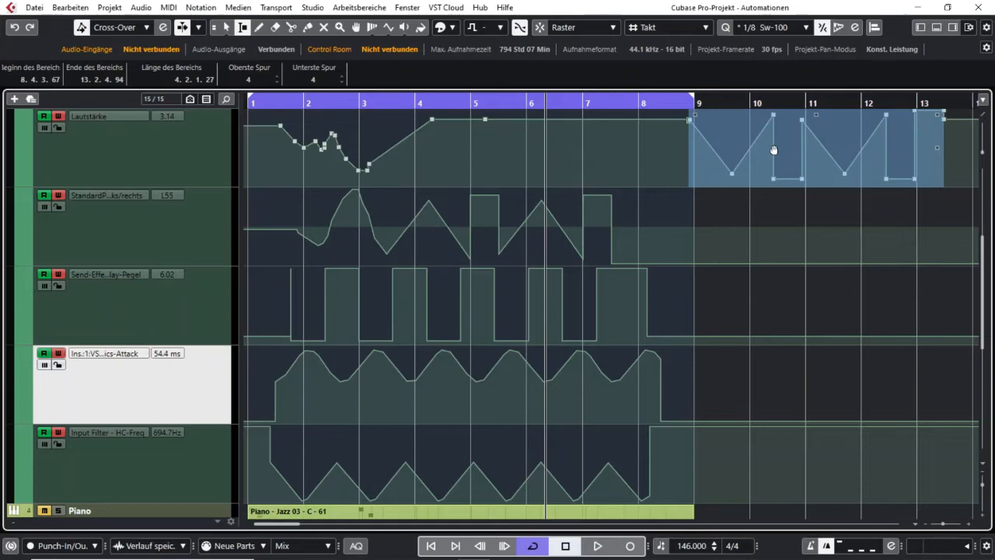
Copy the selected pattern from the volume lane onto the send level lane and move the copy to start at 8.4.4.103
drag(775, 150, 758, 291)
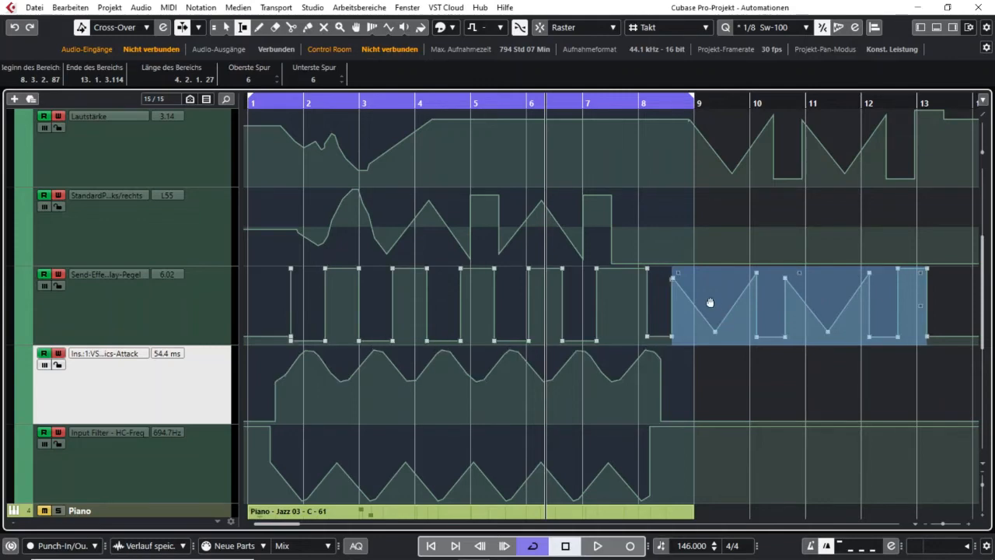
drag(706, 300, 729, 304)
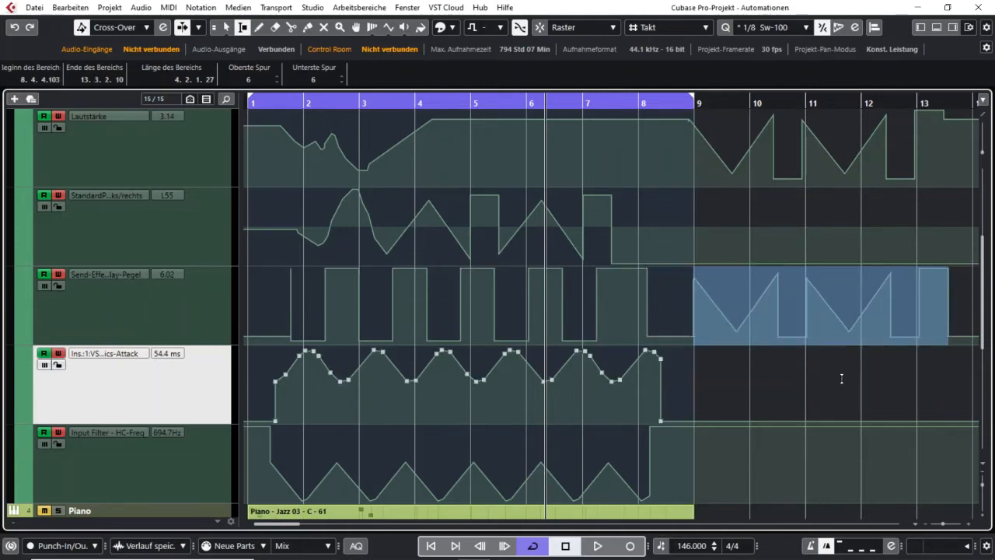
scroll(828, 381, right, 3)
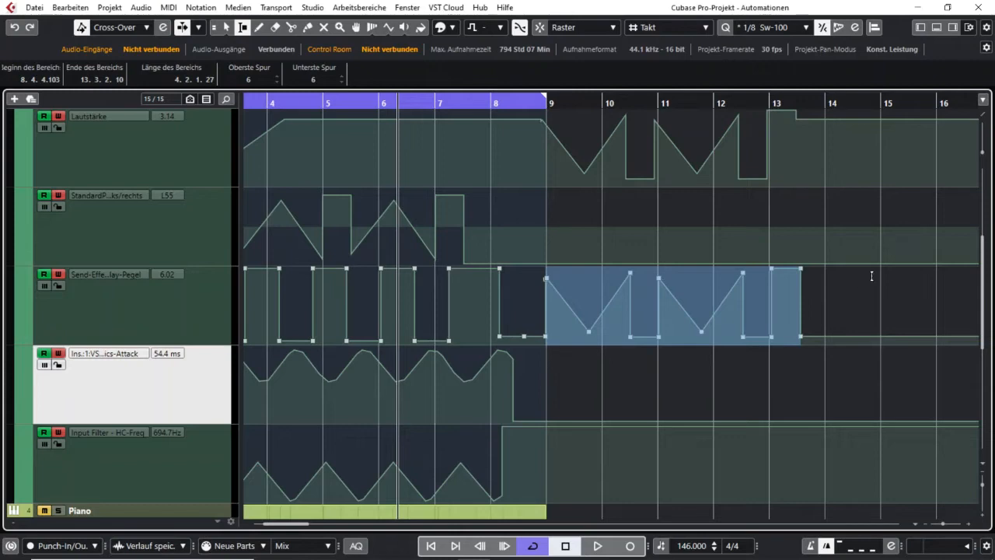
scroll(872, 276, up, 1)
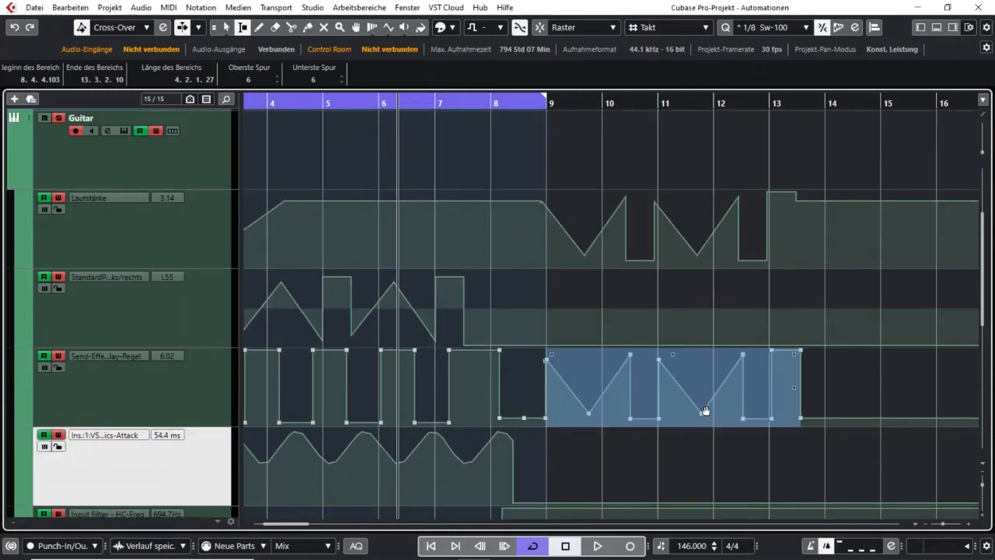
Select the copied volume and send level points between about bars 9 and 13 together, and scale and tilt them, lowering the first volume point to -53.4
right_click(650, 163)
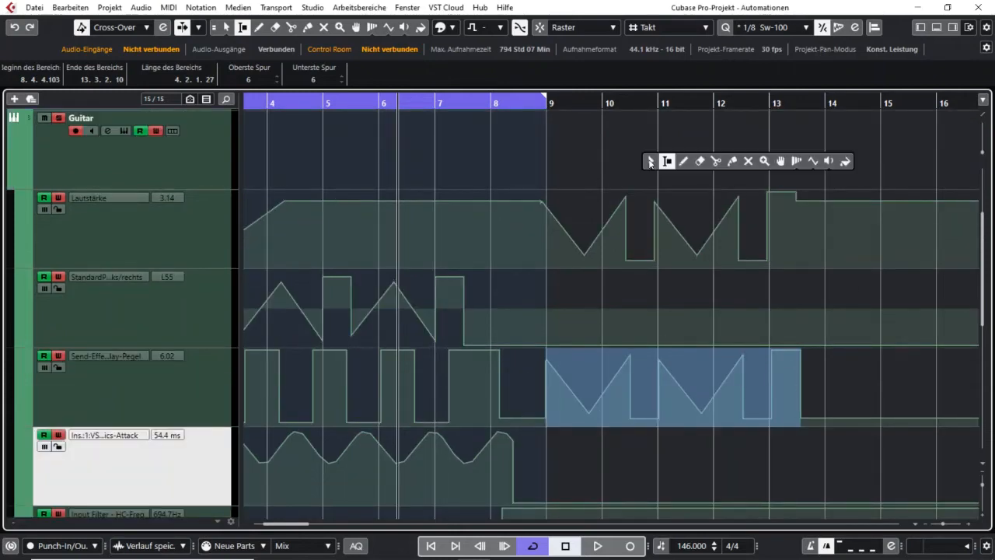
click(651, 163)
right_click(649, 162)
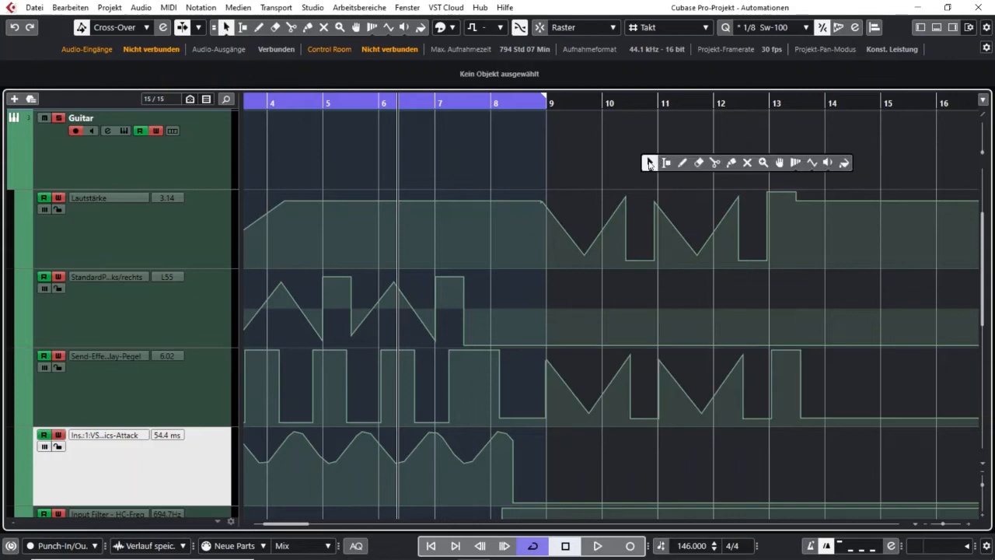
click(650, 162)
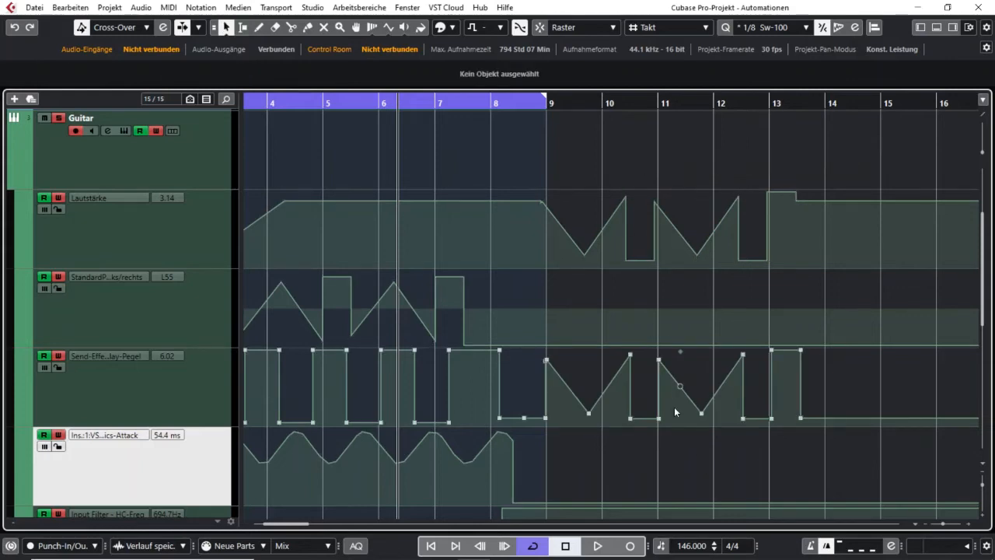
drag(555, 174, 790, 429)
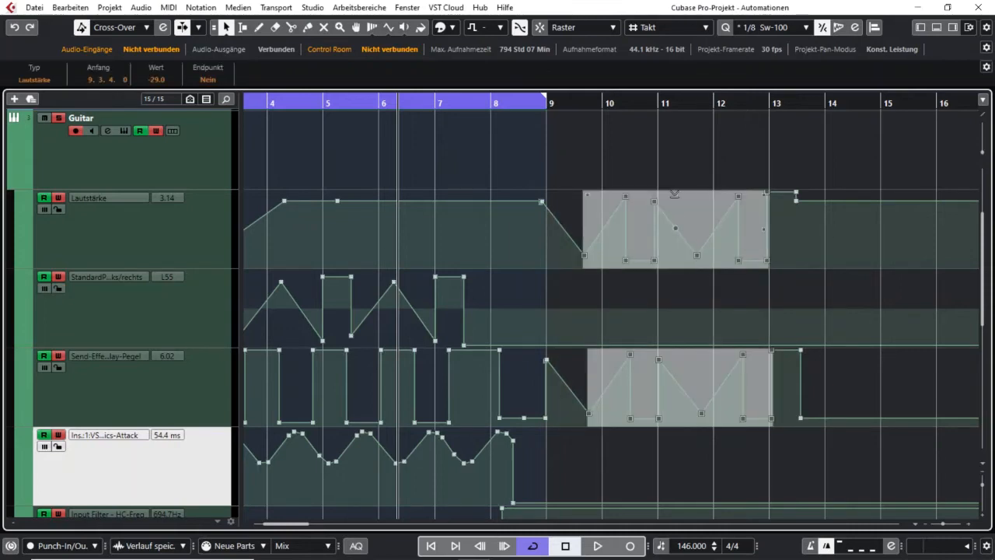
mouse_move(674, 193)
mouse_down()
mouse_move(677, 231)
mouse_move(676, 194)
mouse_move(667, 241)
mouse_move(666, 202)
mouse_up()
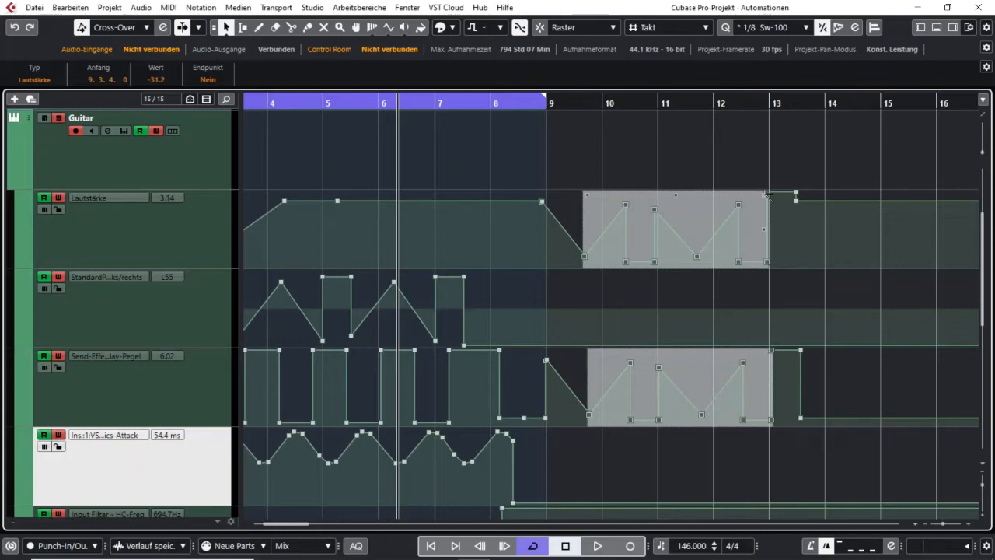
mouse_move(766, 194)
mouse_down()
mouse_move(752, 194)
mouse_move(758, 234)
mouse_move(758, 201)
mouse_up()
drag(587, 196, 587, 226)
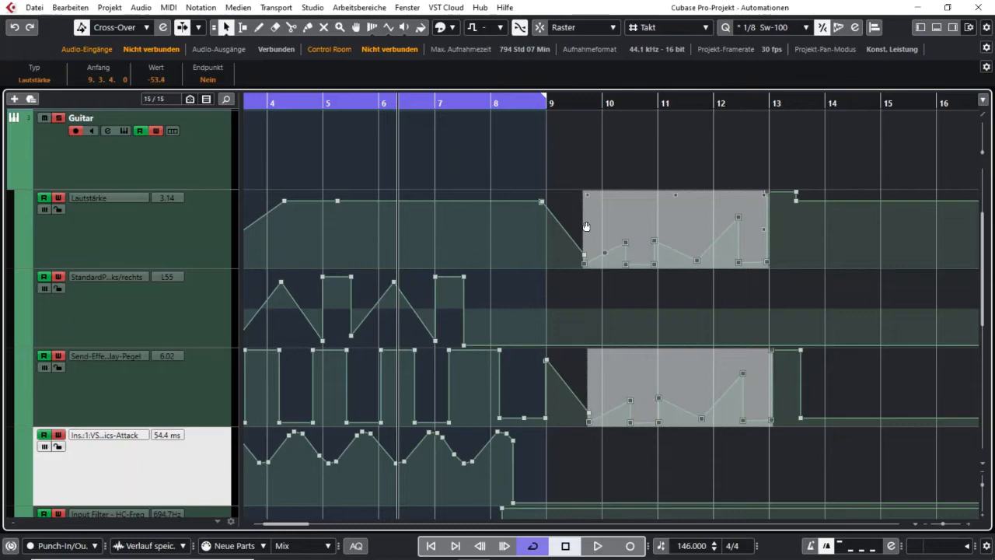
click(853, 373)
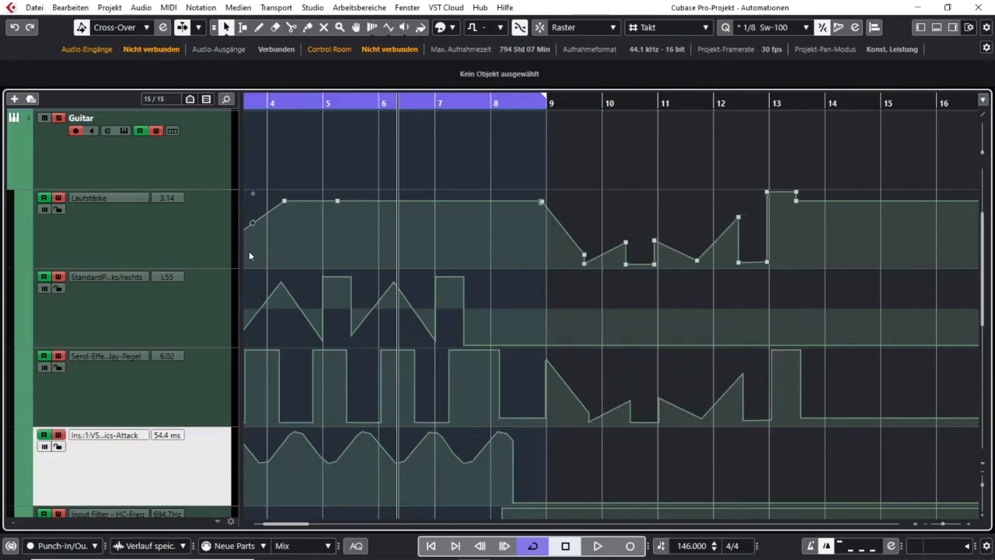
Select all events on the Guitar's volume automation track and delete them
right_click(190, 229)
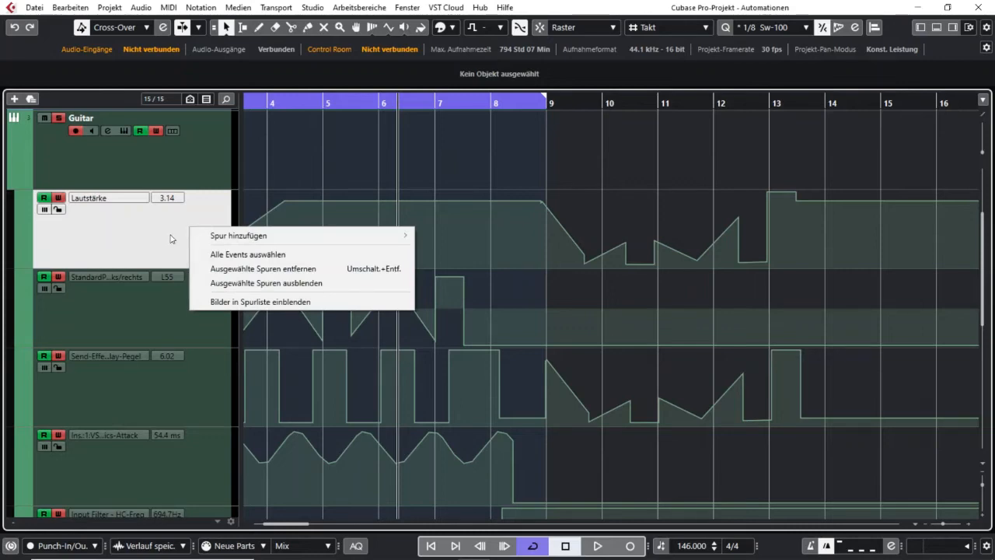
click(248, 259)
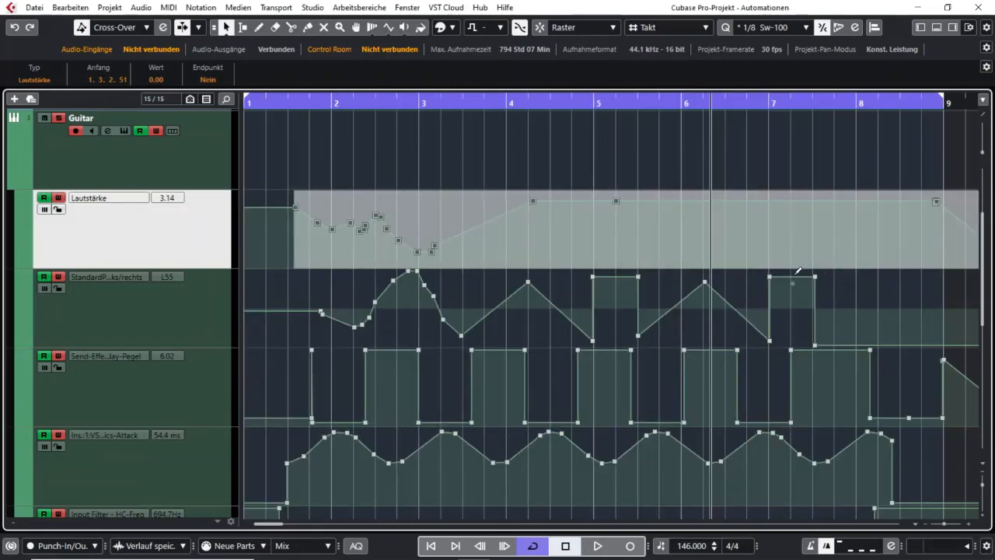
key(g)
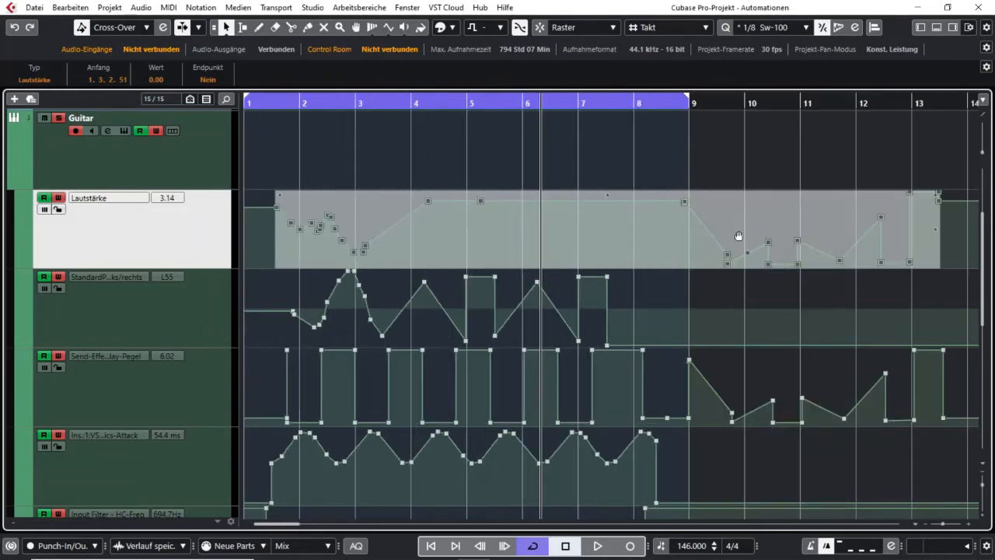
click(206, 245)
Select all events on the Guitar's pan automation track and delete them
click(211, 322)
right_click(213, 323)
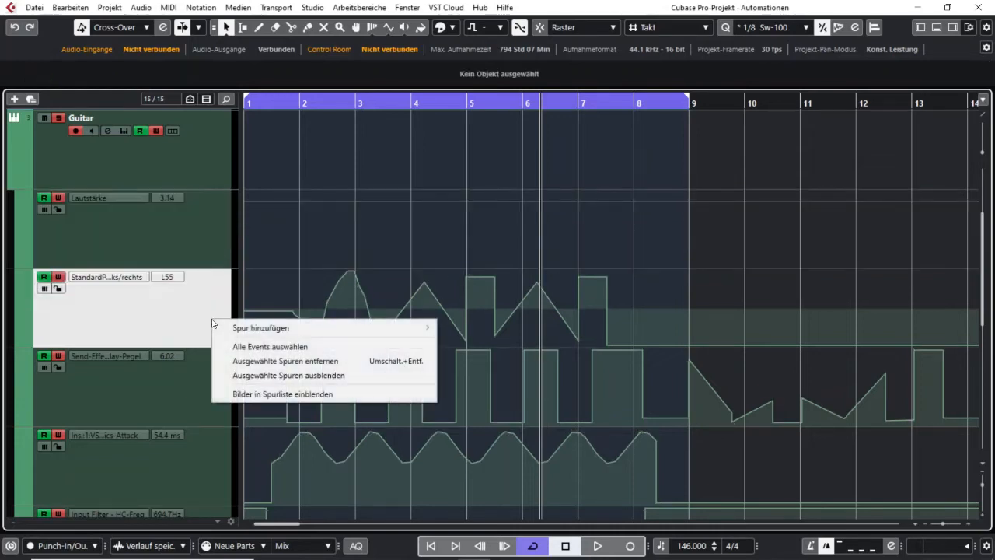
click(257, 347)
key(Delete)
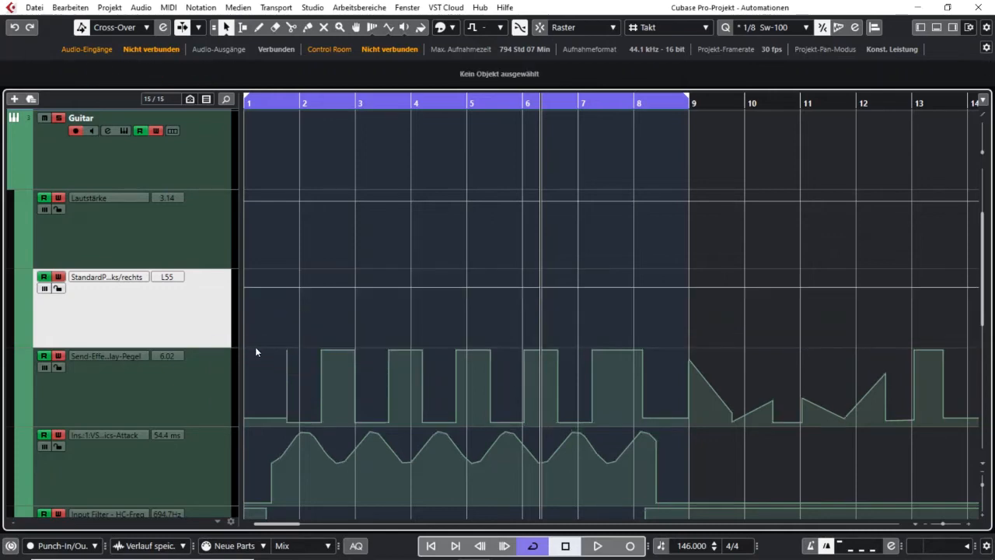
Remove the Guitar's send level automation track together with its data
click(182, 413)
right_click(182, 415)
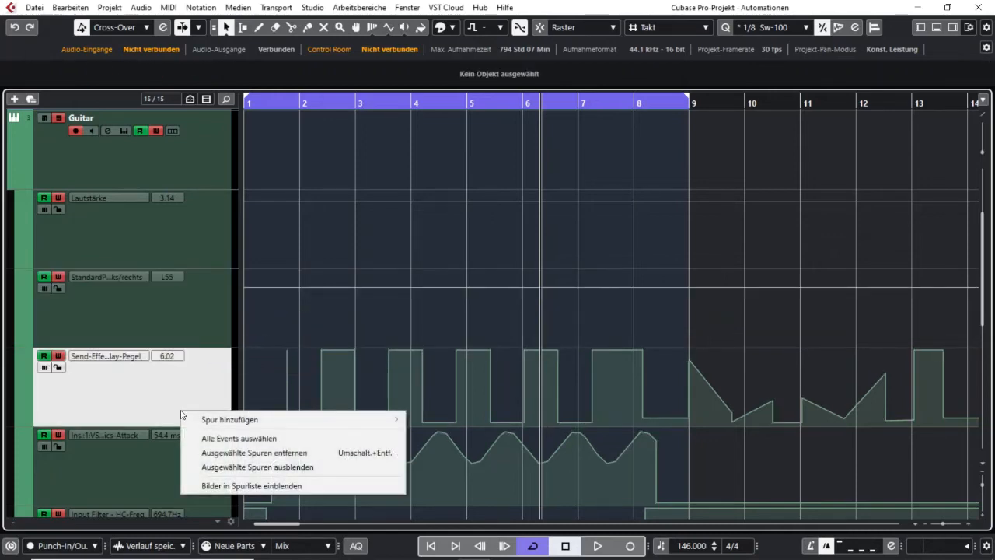
click(301, 453)
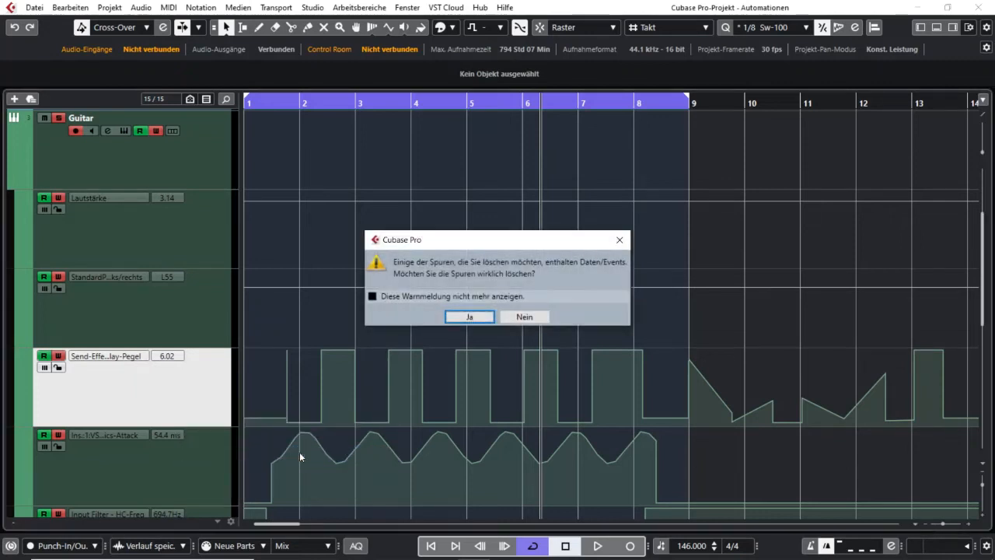
click(475, 318)
Remove the VSTDynamics Attack and Input Filter HC-Freq automation tracks together with their data
right_click(187, 399)
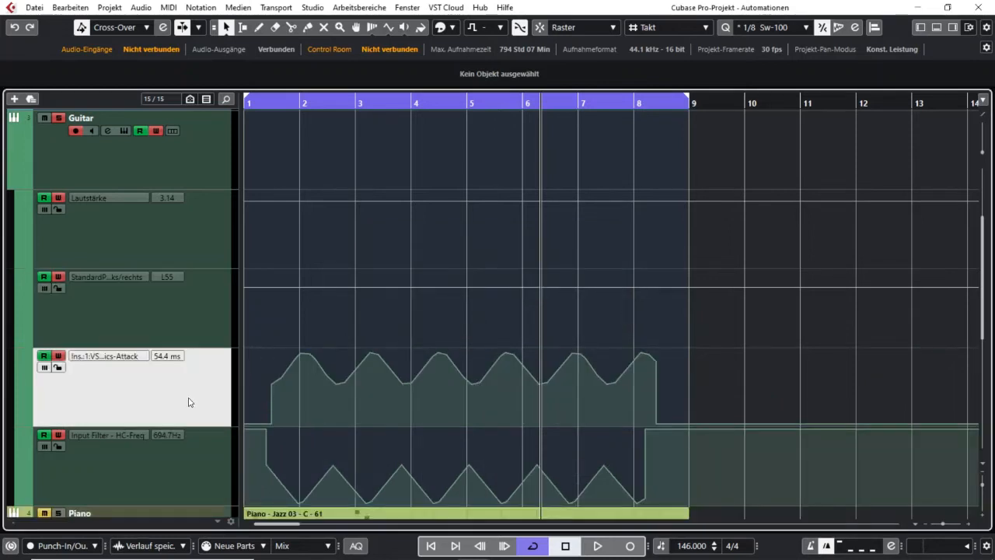
click(313, 437)
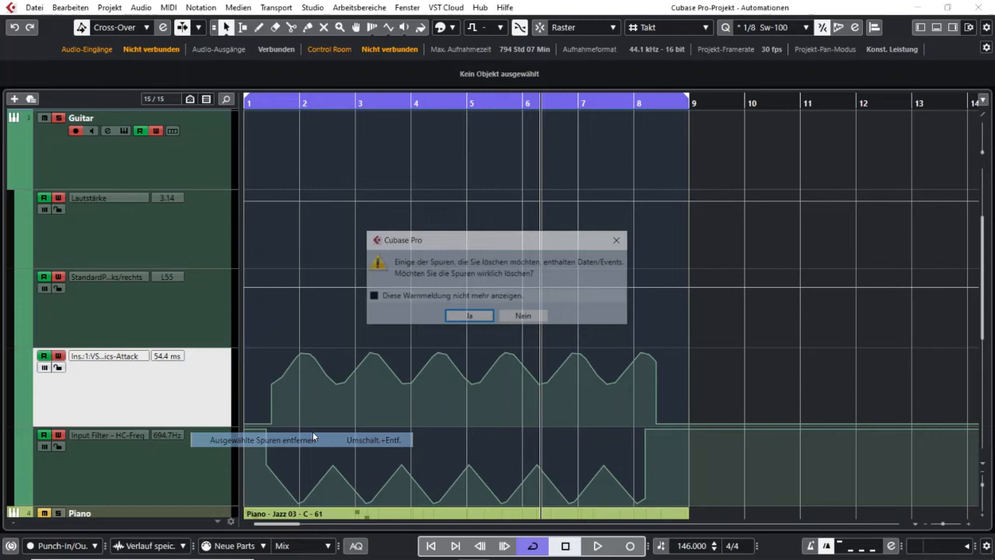
click(470, 315)
click(192, 396)
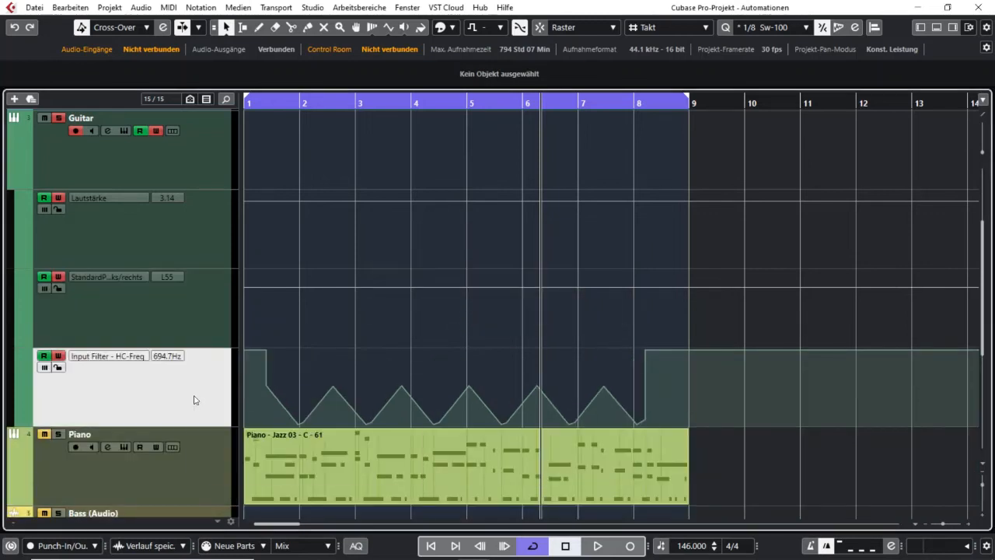
right_click(194, 397)
click(260, 440)
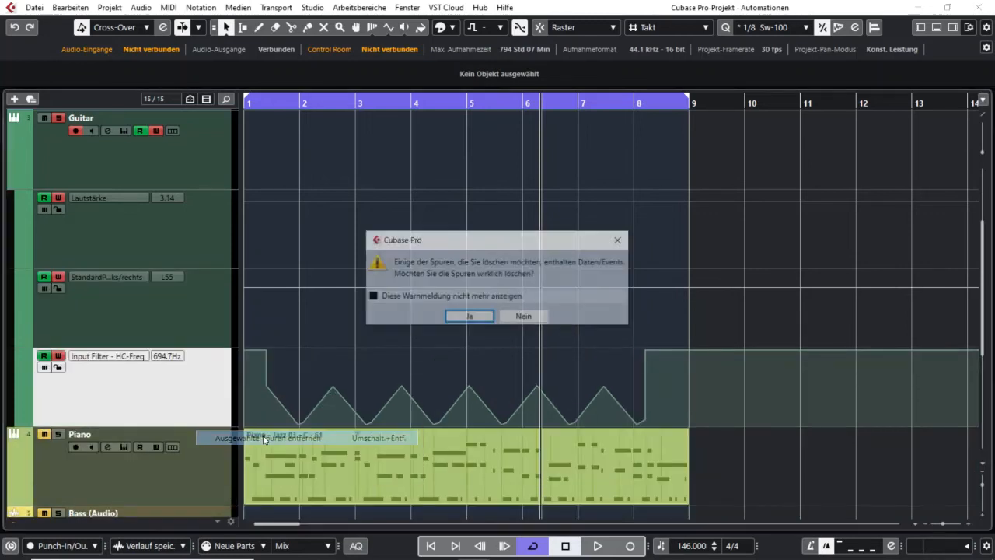
click(471, 316)
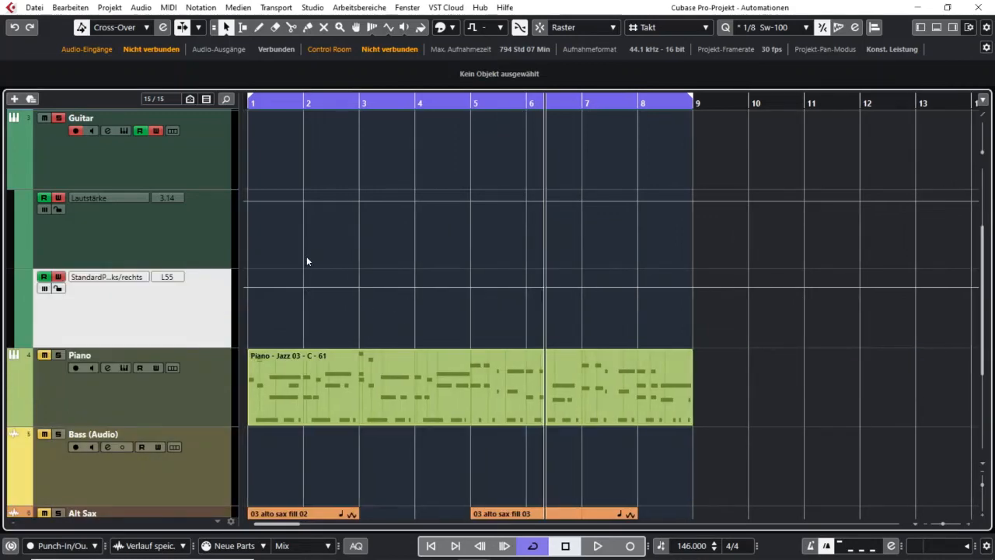
Draw a new volume curve on the Guitar from -7.14 at 2.3.3.52 up to a peak in bar 4 and down to -3.91 at 6.1.2.43
scroll(310, 280, up, 3)
click(185, 322)
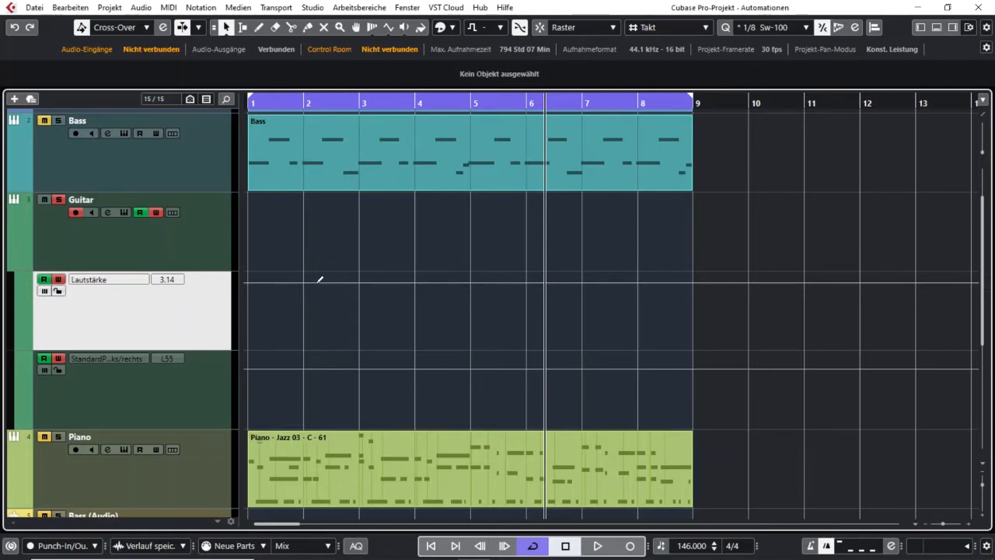
drag(339, 282, 340, 307)
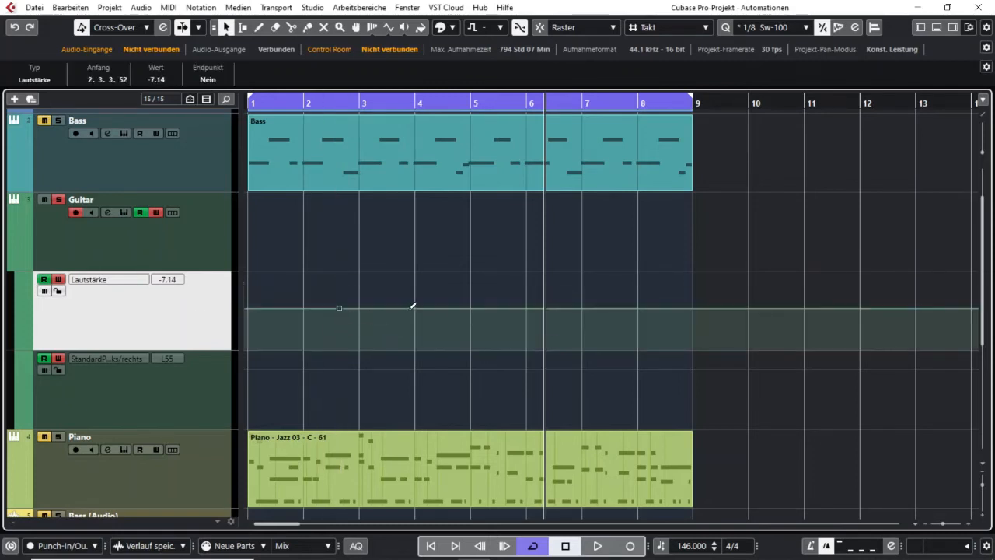
drag(413, 306, 448, 274)
drag(553, 274, 531, 300)
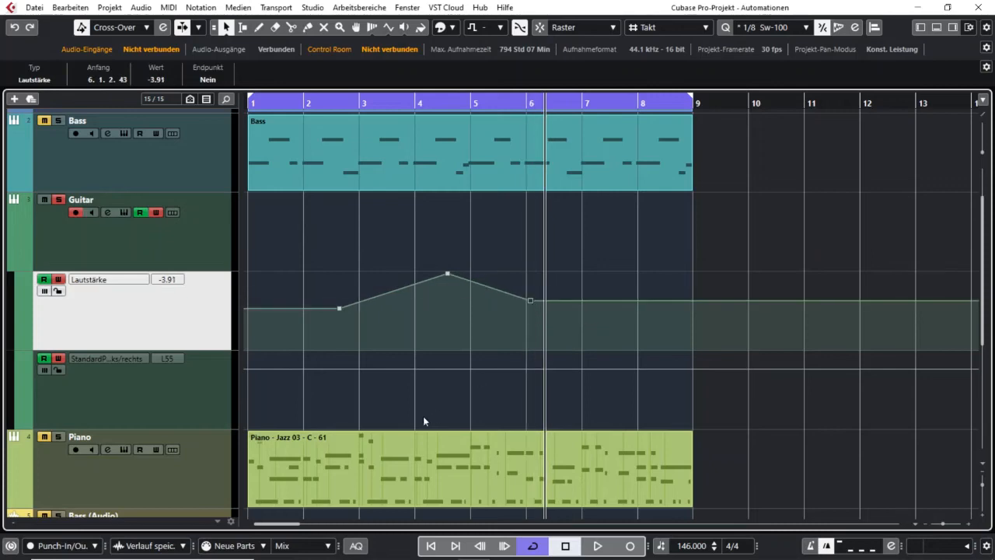
Switch the volume lane to the VSTDynamics Auto Release parameter and draw a step down to Off at 2.2.2.71
click(116, 283)
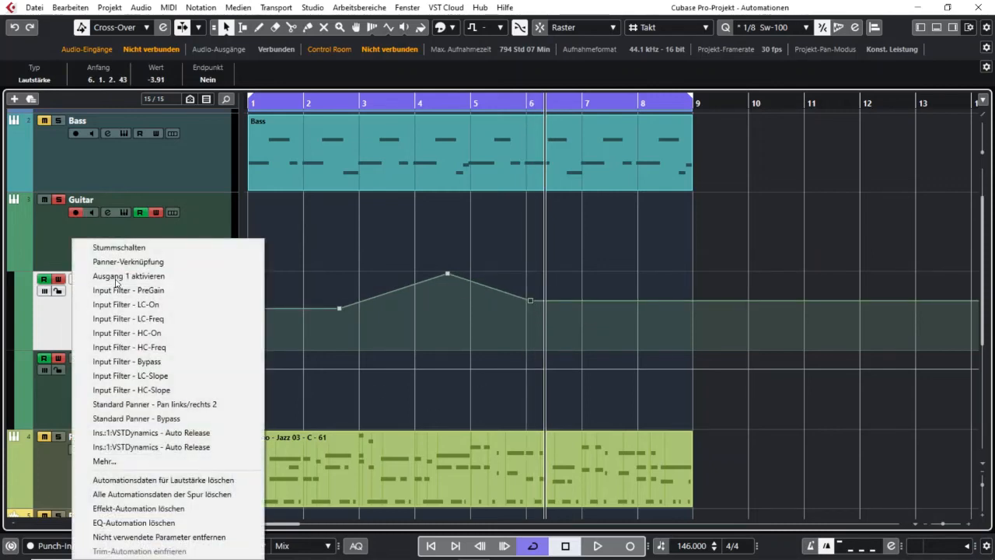
click(205, 223)
click(114, 283)
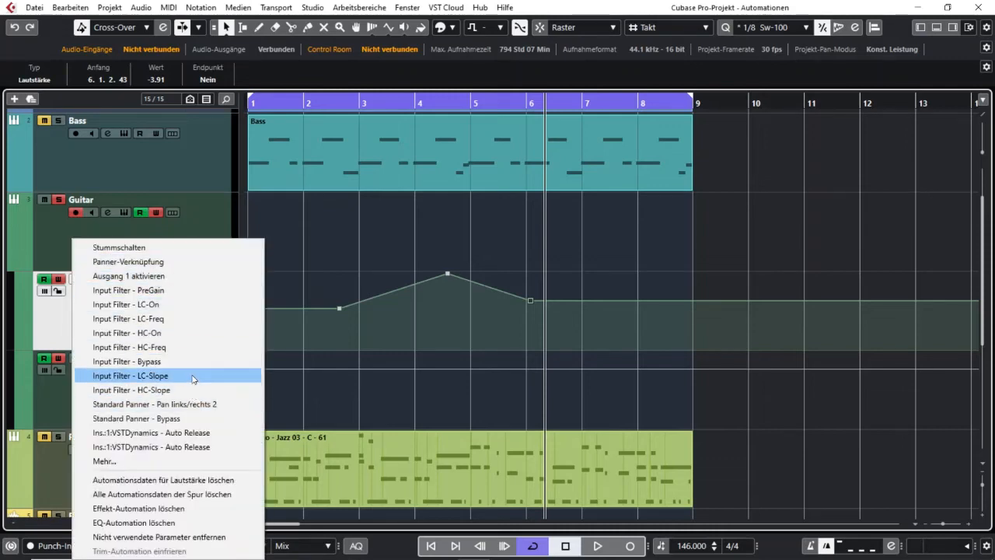
click(189, 433)
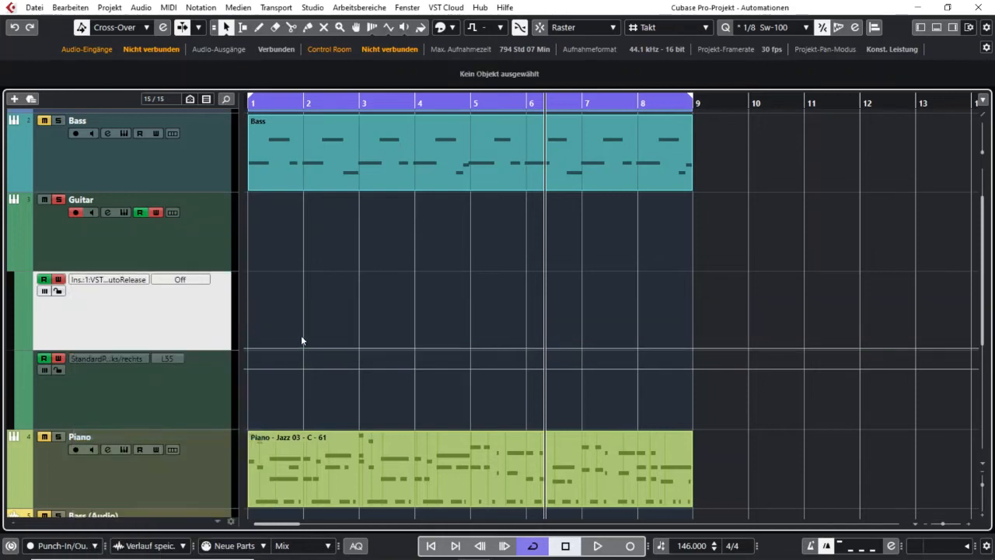
mouse_move(309, 342)
mouse_down()
mouse_move(311, 350)
mouse_move(327, 296)
mouse_move(462, 274)
mouse_move(382, 337)
mouse_move(324, 348)
mouse_up()
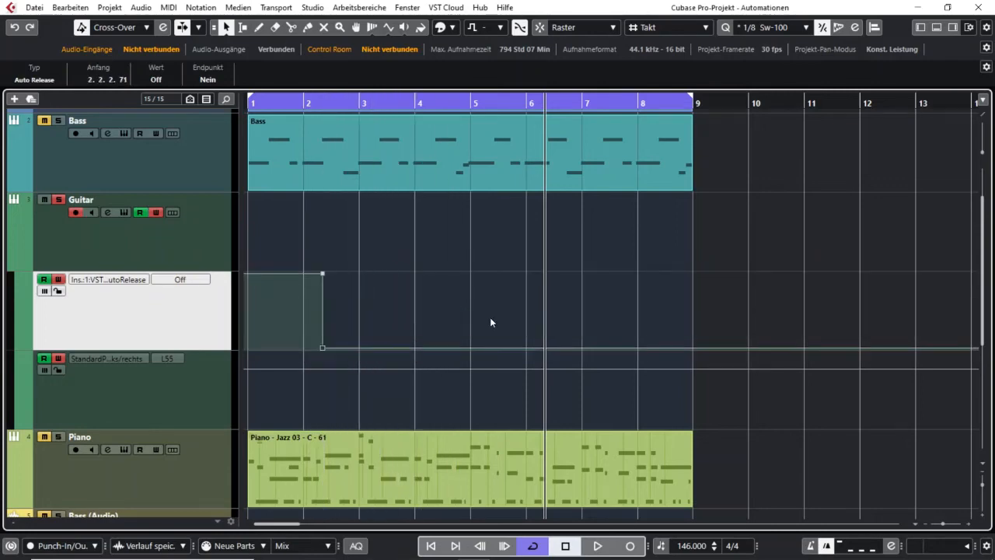
Draw a pan ramp on the Guitar from early bar 2 to R52 at 4.2.1.105 and hide the pan automation track
click(165, 401)
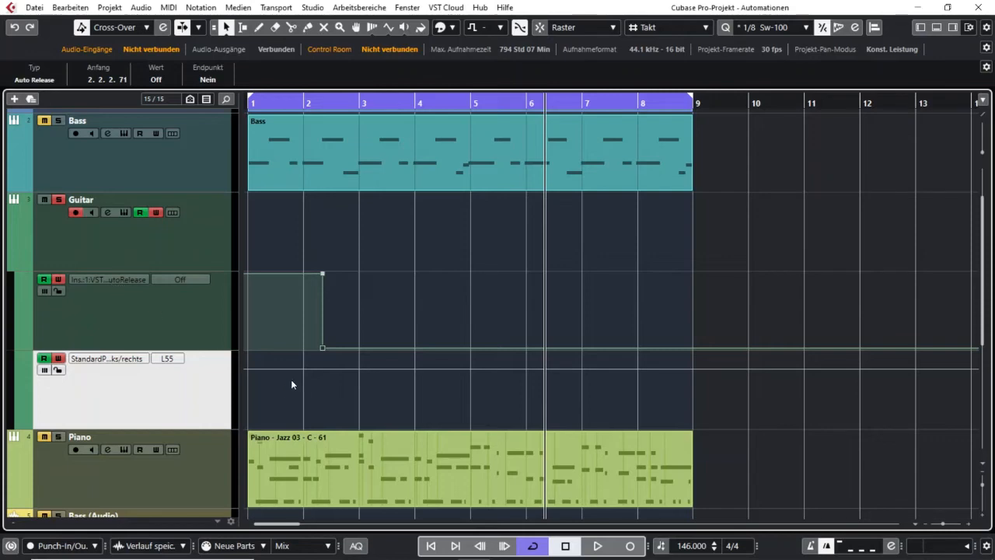
drag(402, 371, 432, 409)
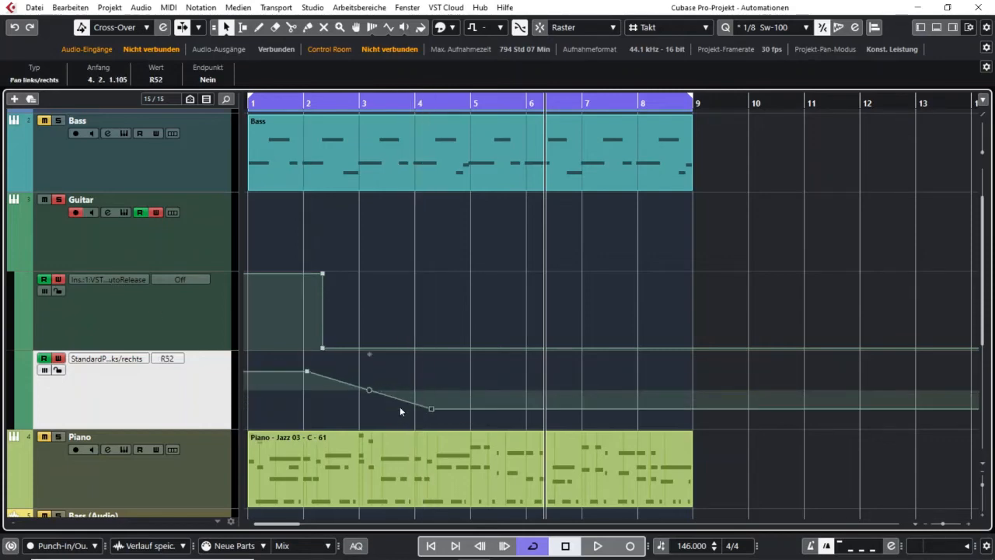
click(21, 347)
click(115, 303)
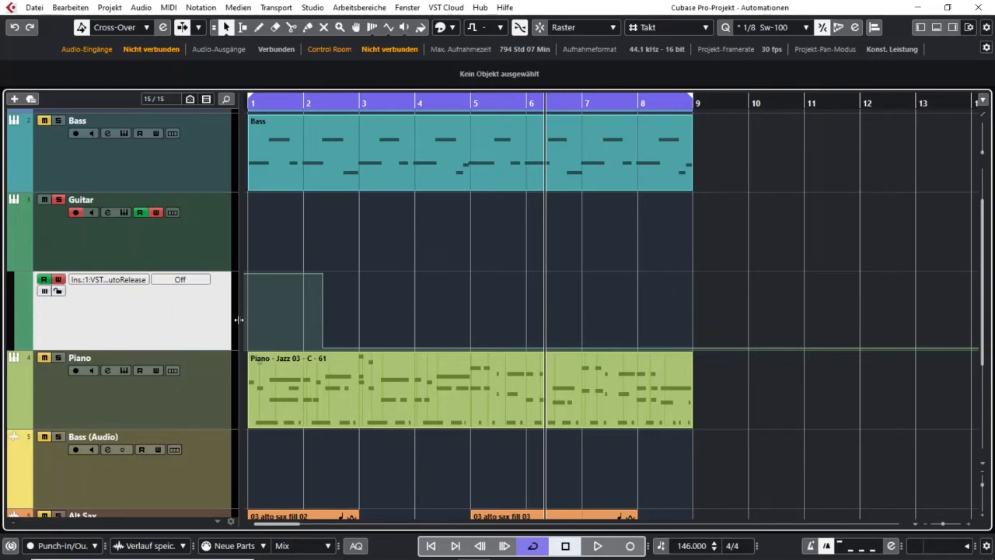
Reassign the Guitar's remaining automation lane from VSTDynamics Auto Release to Lautstärke
click(126, 281)
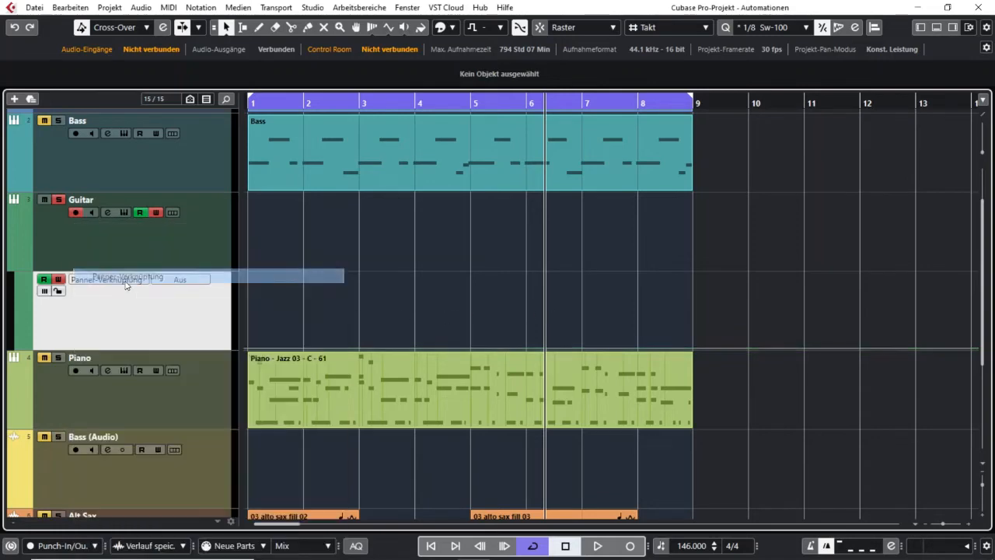
click(125, 281)
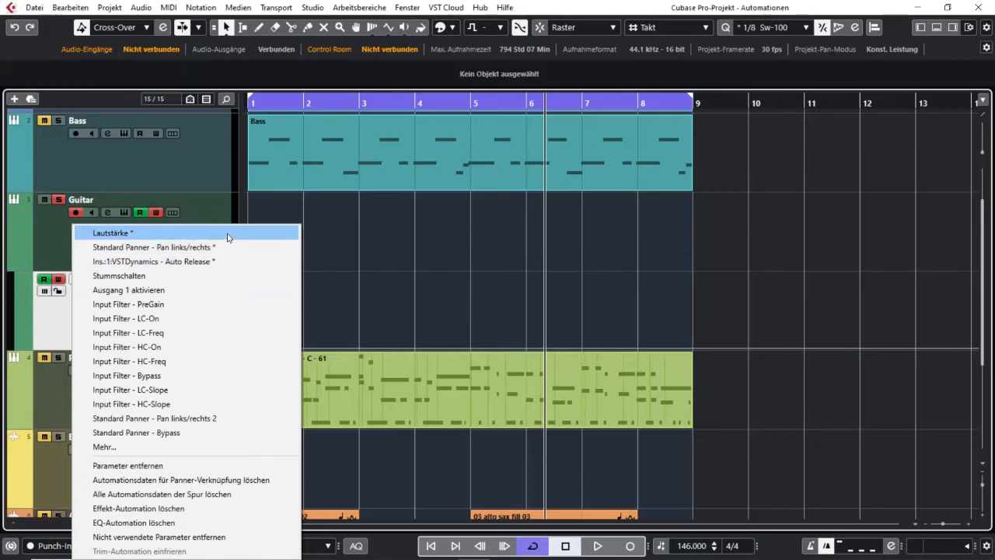
click(481, 290)
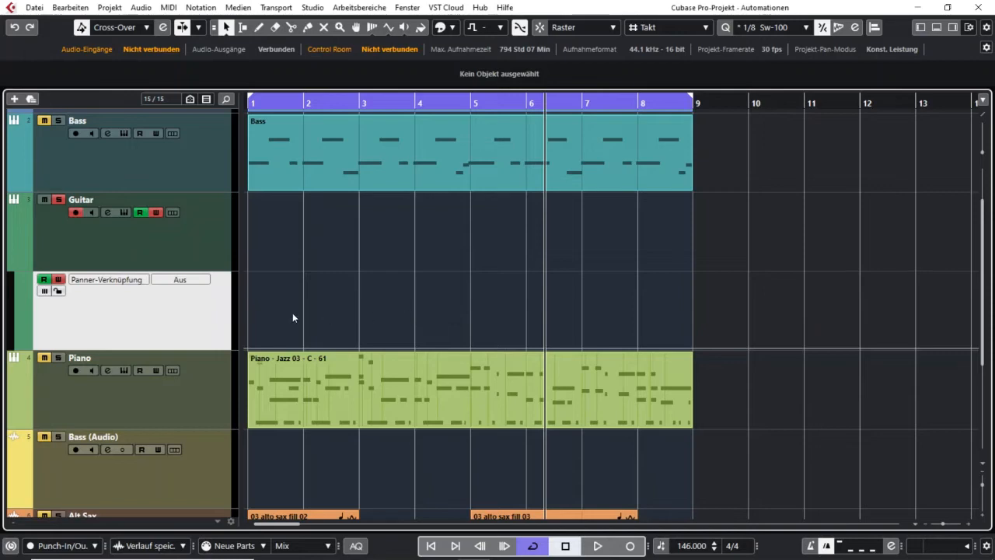
click(128, 282)
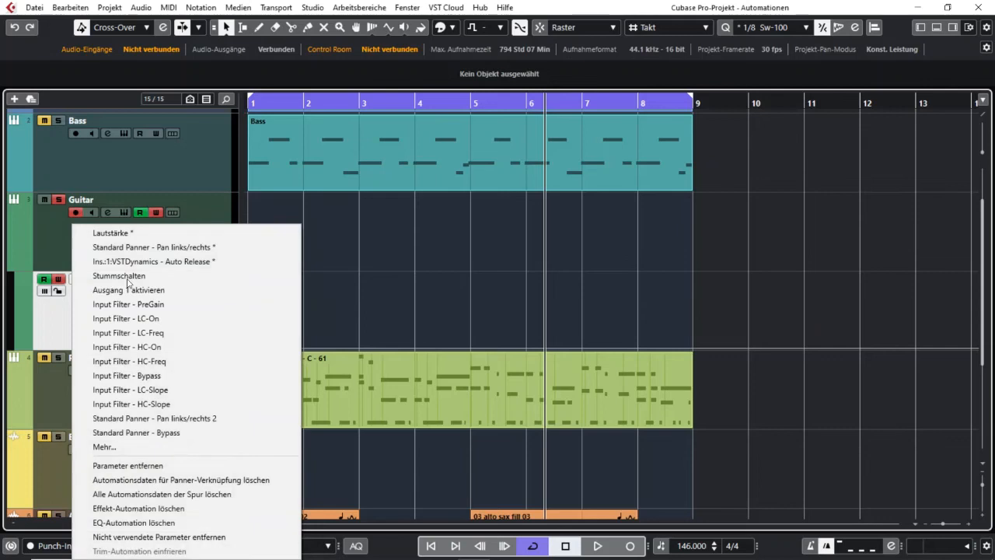
click(114, 233)
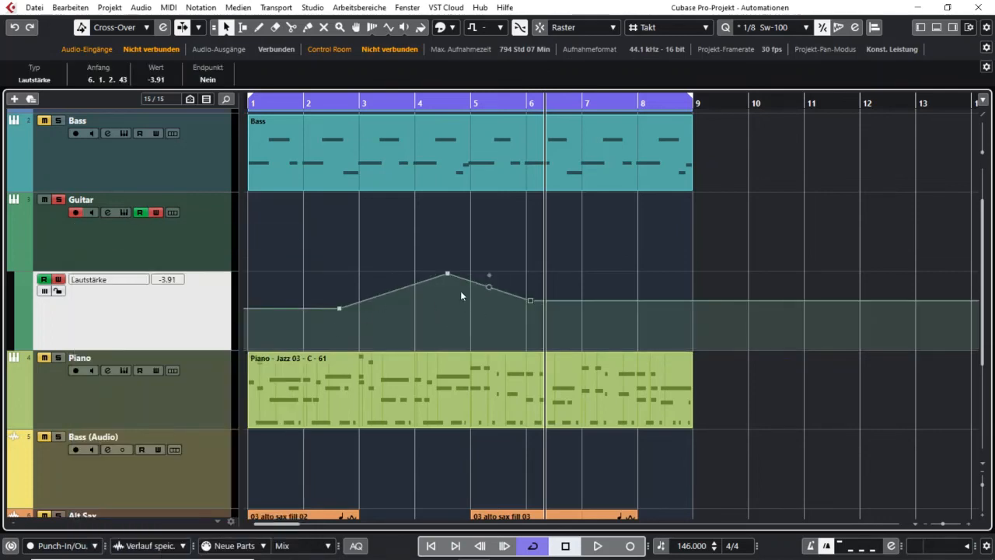
Switch the lane to Standard Panner - Pan links/rechts and add points at L47 on 5.2.4.14 and R52 on 6.3.1.97
click(123, 281)
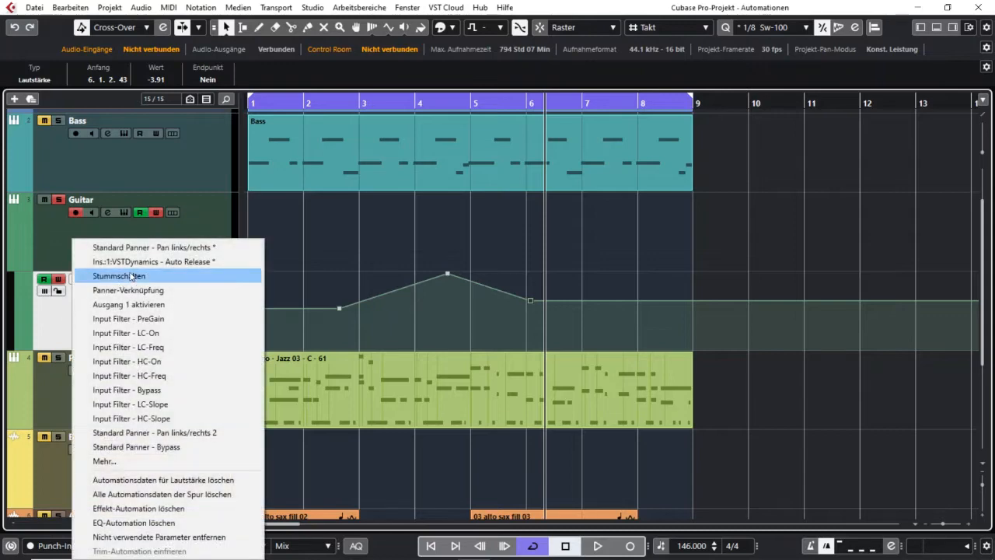
click(195, 249)
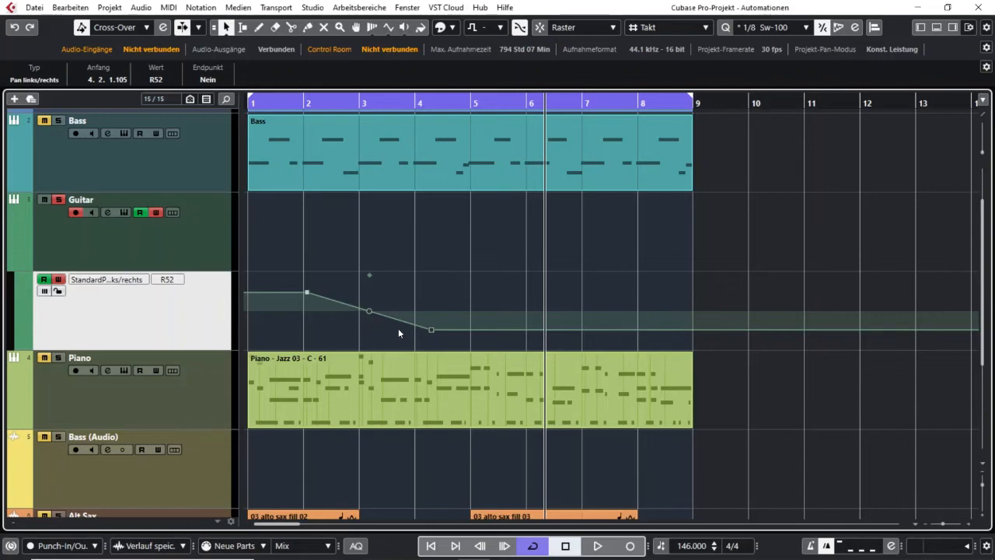
drag(508, 329, 494, 294)
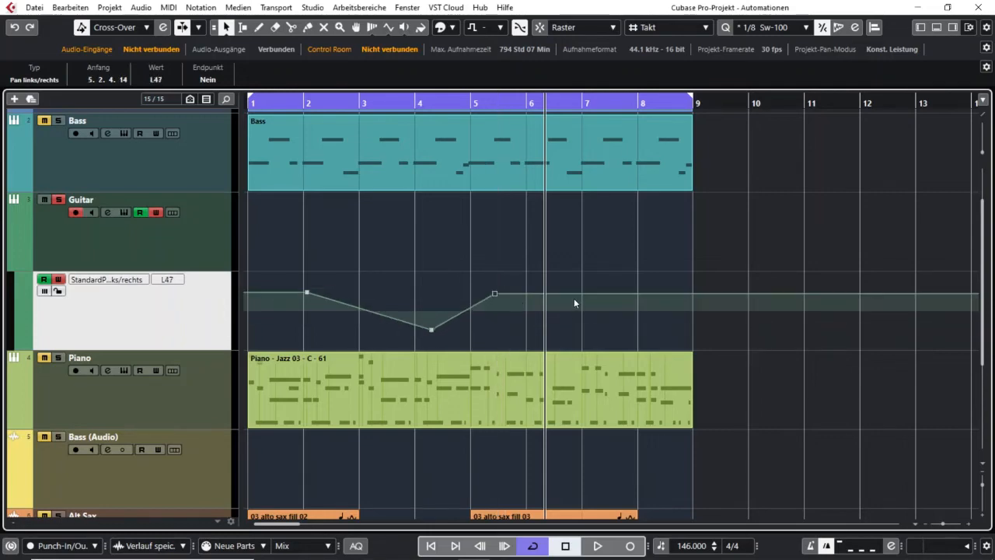
click(556, 329)
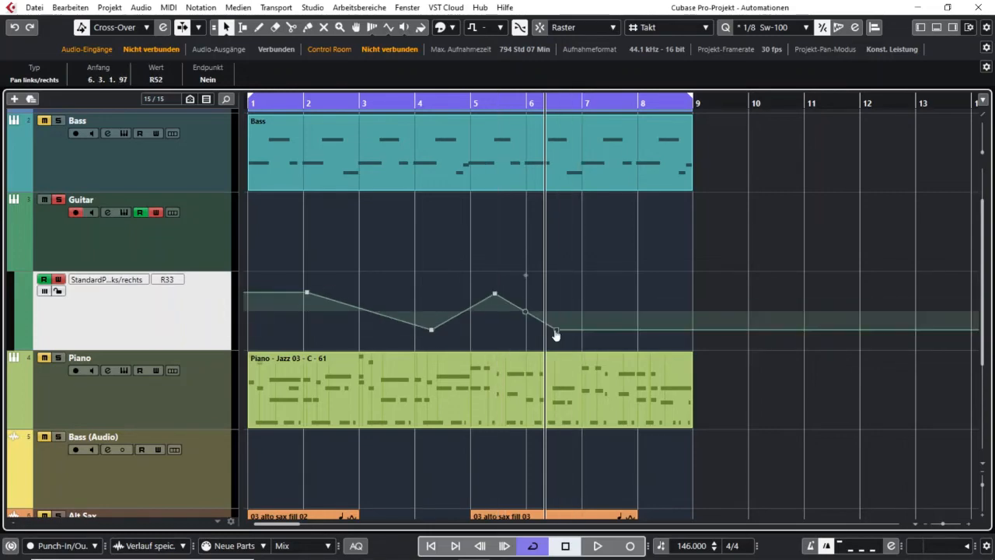
Switch the lane to Lautstärke, bend the slope after the bar 4 peak downward and raise the segment up to 7.4.4.18 to 2.54
click(117, 284)
click(177, 232)
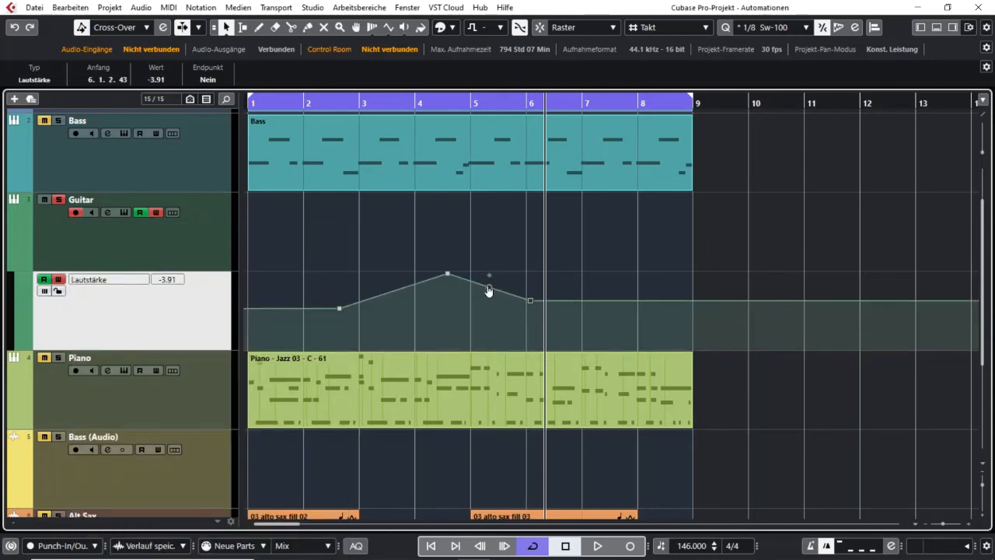
drag(488, 279, 472, 298)
click(634, 298)
drag(584, 272, 584, 259)
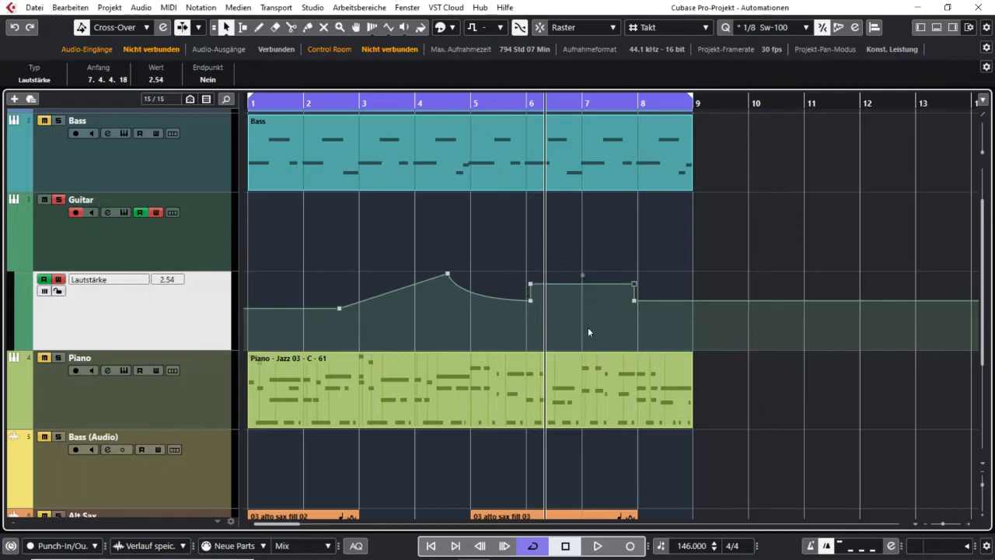
Switch the lane to VSTDynamics Auto Release and add a step up to On at 4.2.1.83
click(118, 283)
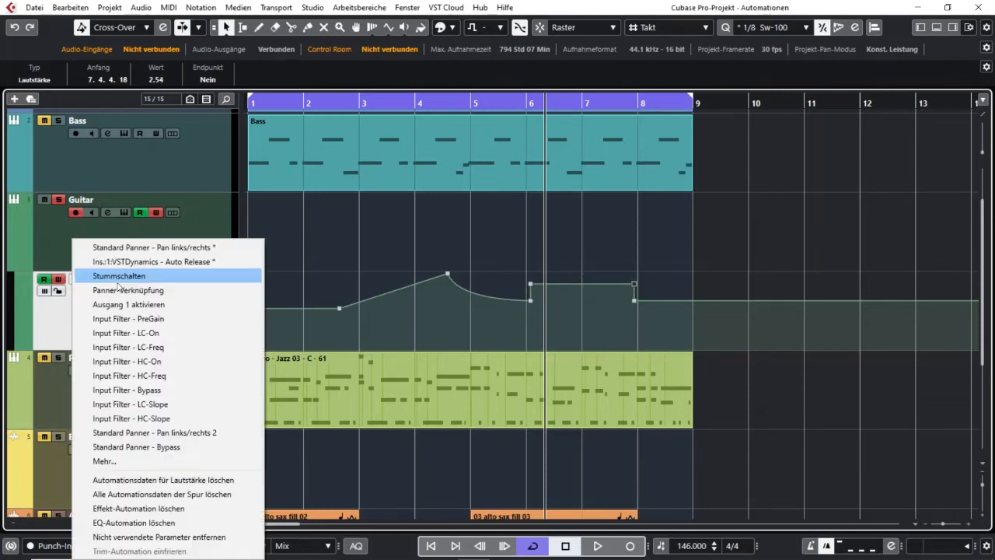
click(193, 262)
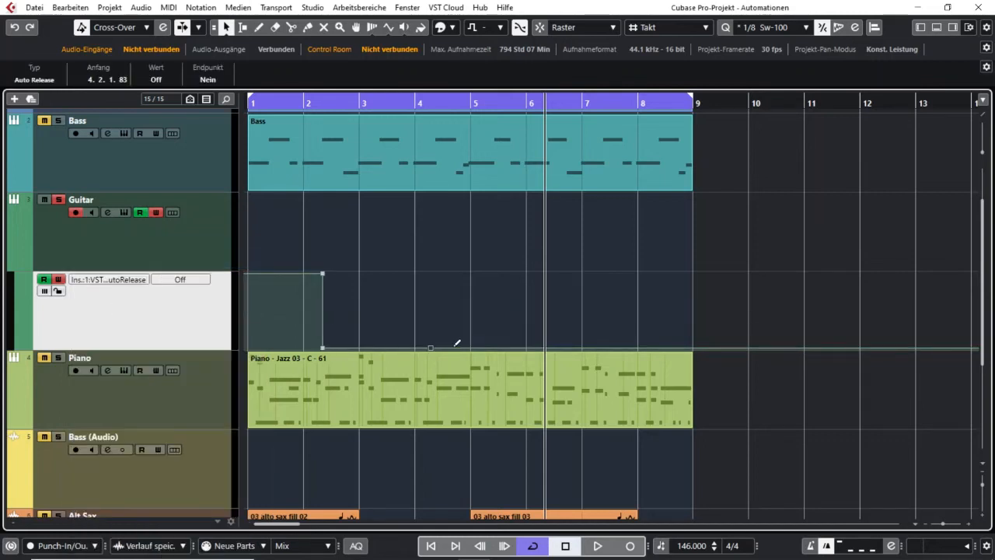
click(431, 296)
Switch the lane to Standard Panner - Pan links/rechts, then hide the Guitar's automation and select the Guitar track
click(133, 281)
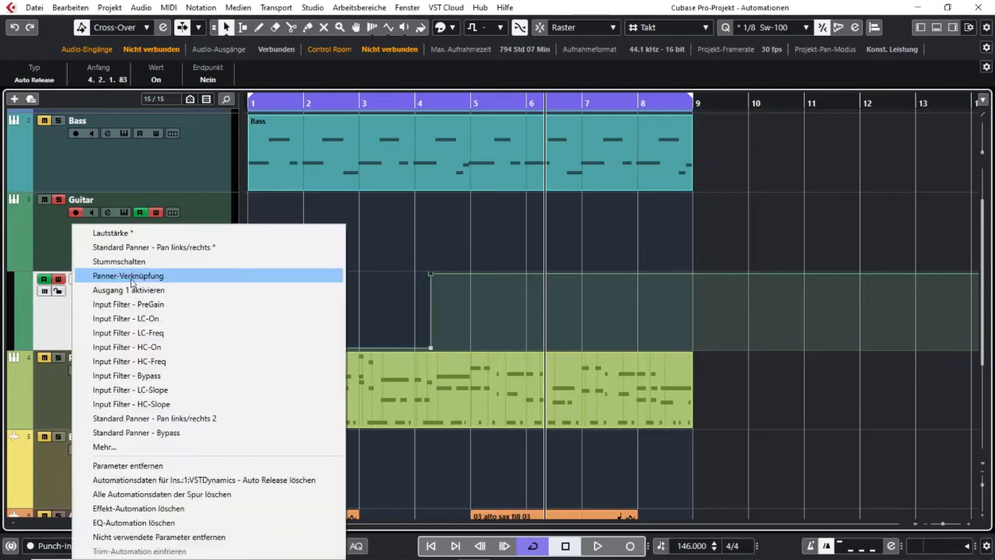
click(191, 247)
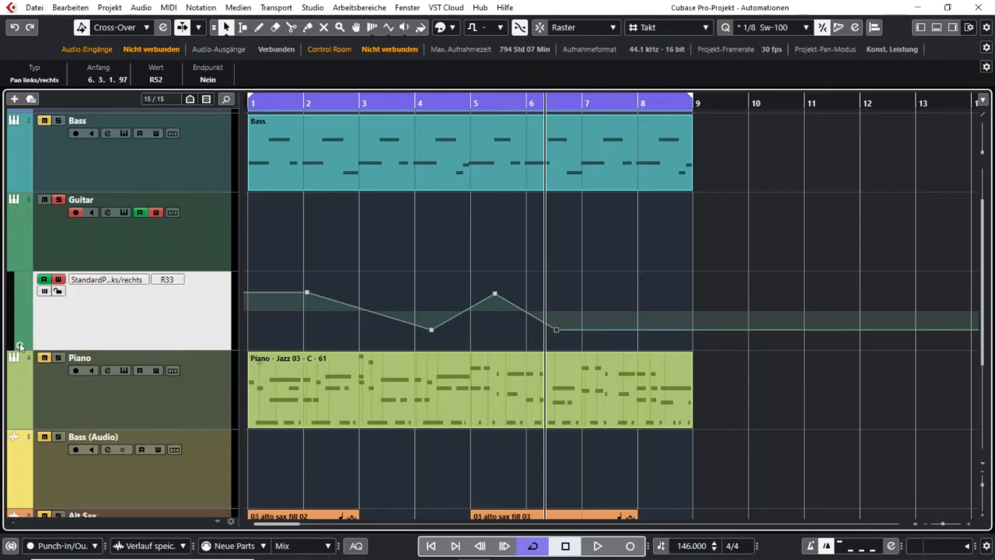
click(10, 286)
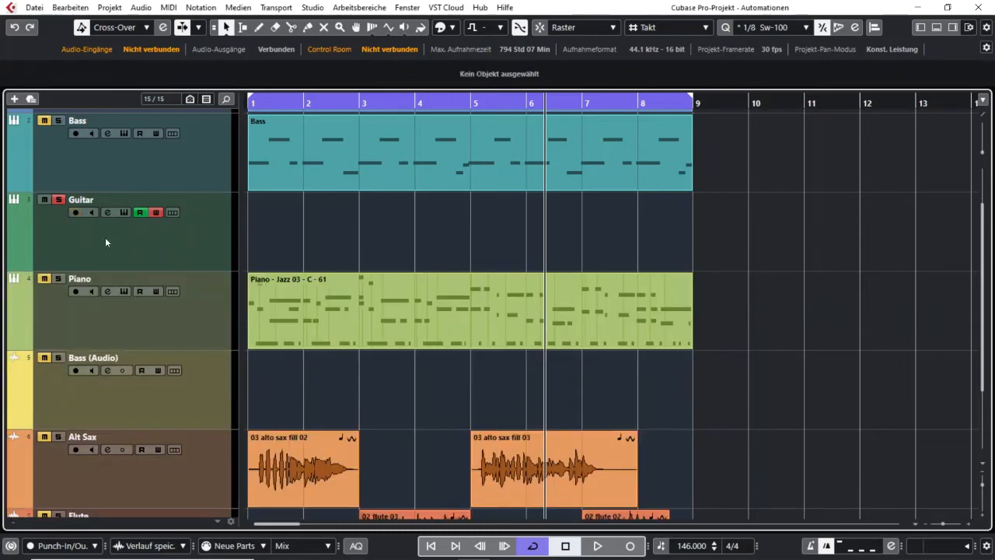
click(124, 247)
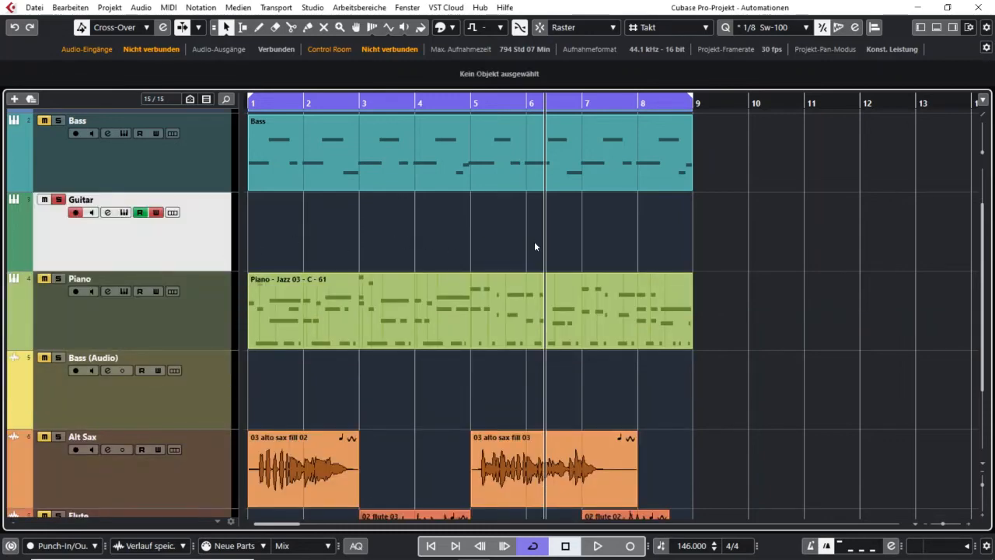
Show the Guitar's automation again and add three more automation tracks below the pan lane
mouse_move(12, 268)
click(11, 268)
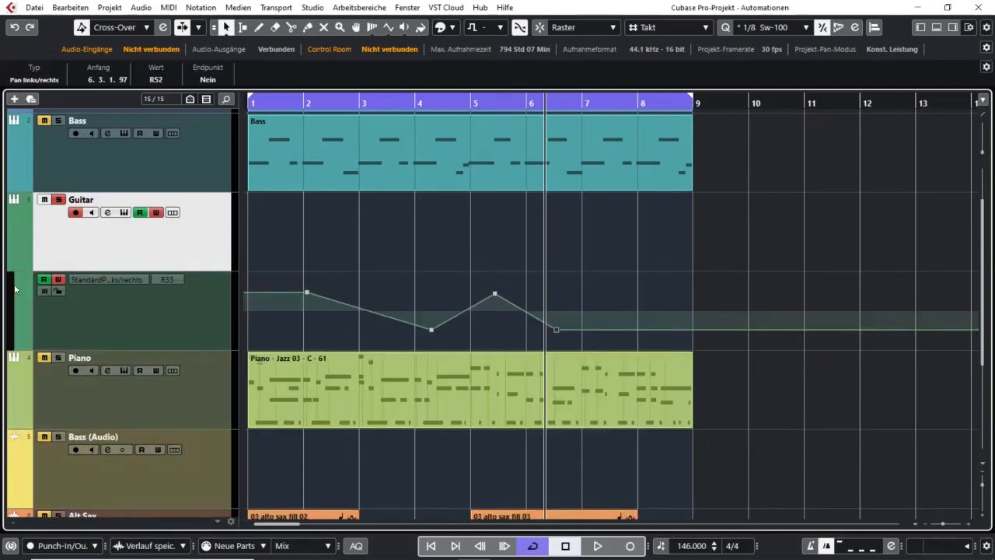
click(19, 347)
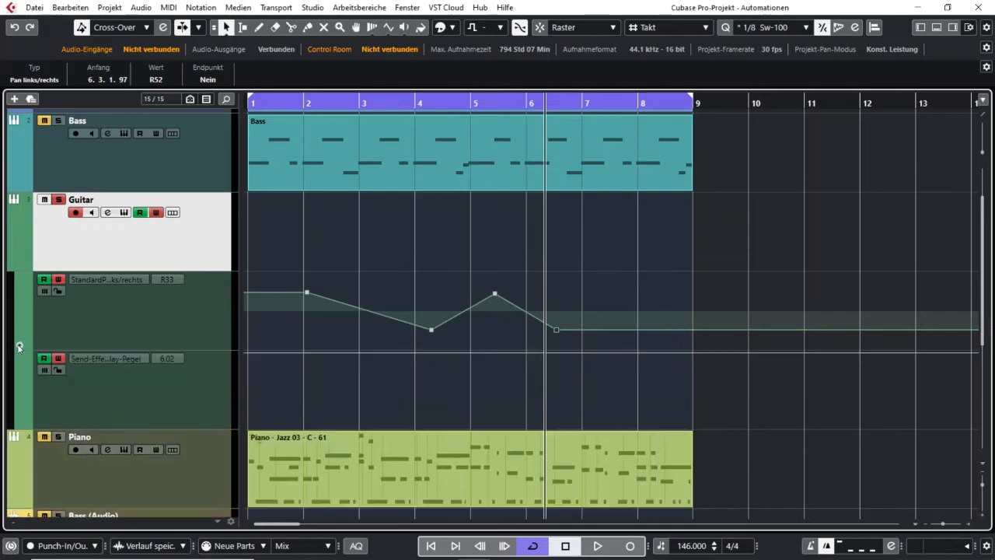
click(18, 426)
scroll(19, 177, down, 3)
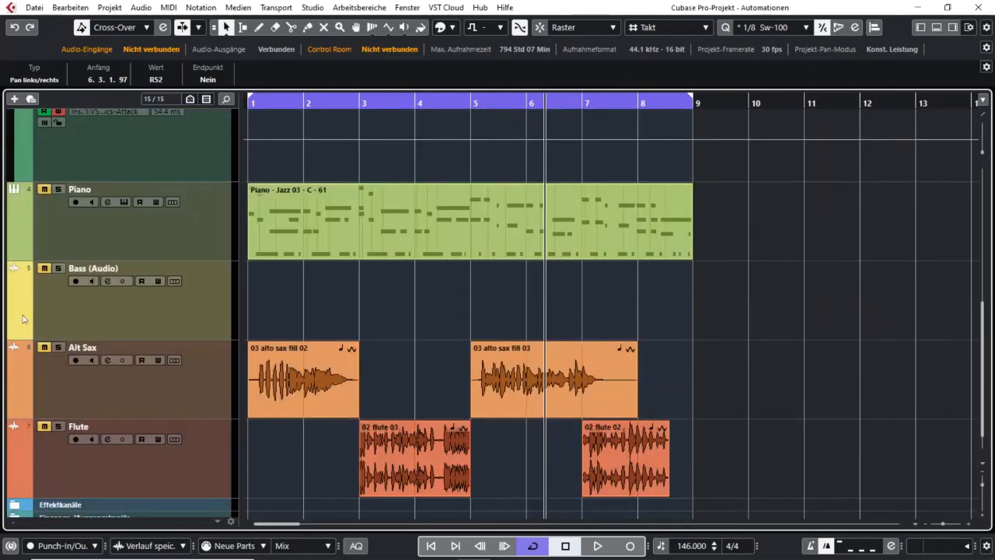
click(19, 177)
scroll(19, 177, up, 3)
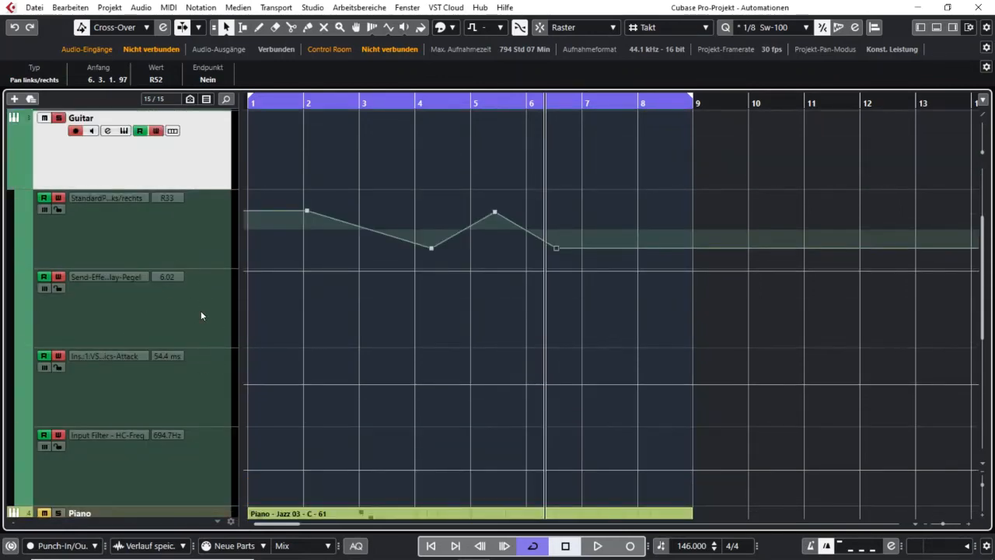
Hide the three automation tracks below the Guitar's pan lane and show them again
click(20, 277)
click(20, 277)
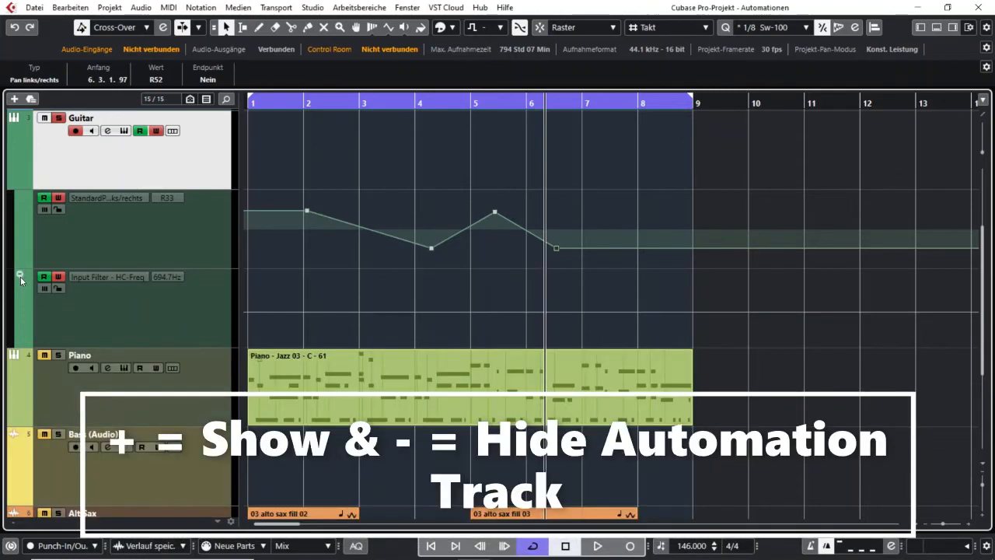
click(20, 277)
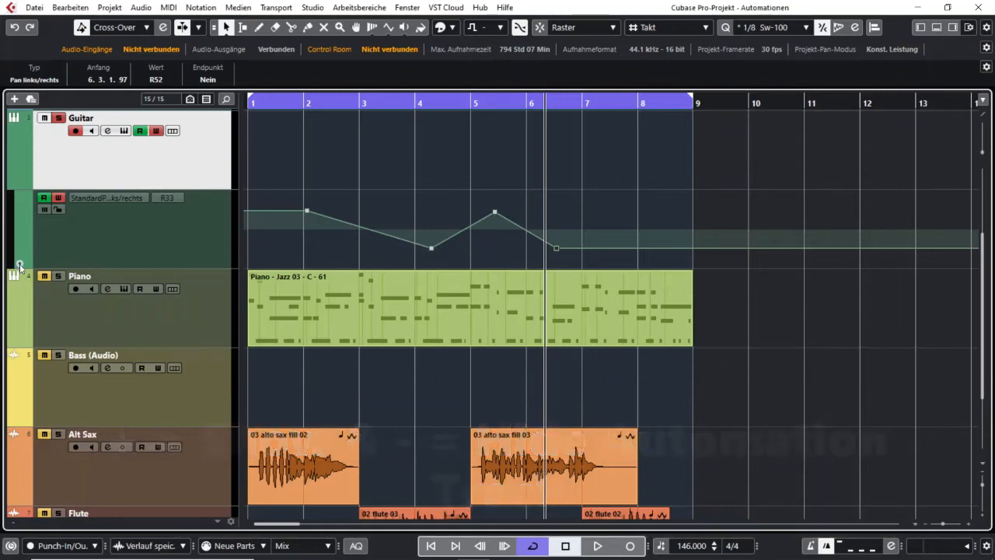
click(19, 268)
click(20, 344)
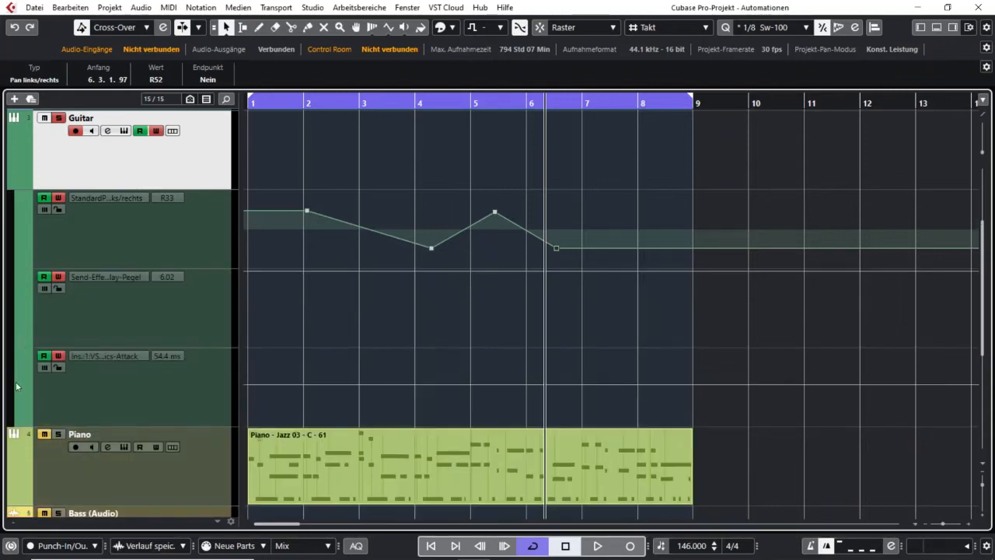
click(20, 421)
Reassign the send level lane to VSTDynamics Auto Release and the VSTDynamics Attack lane to Lautstärke
click(135, 334)
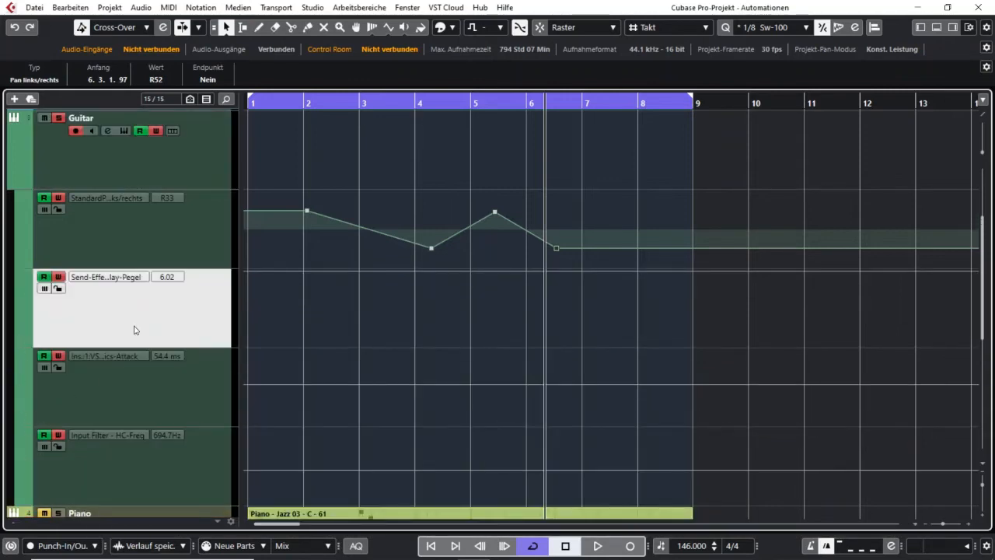
click(120, 278)
click(119, 247)
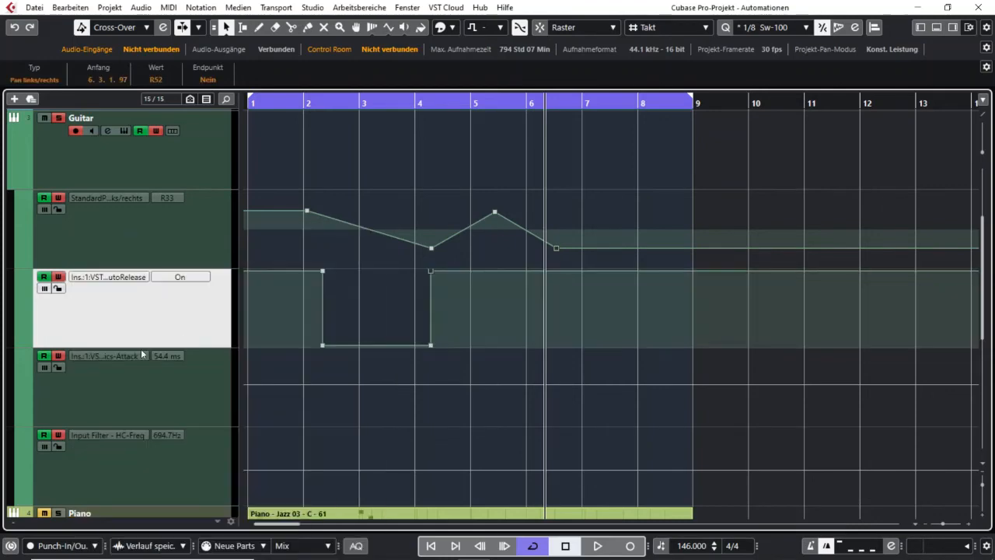
click(119, 358)
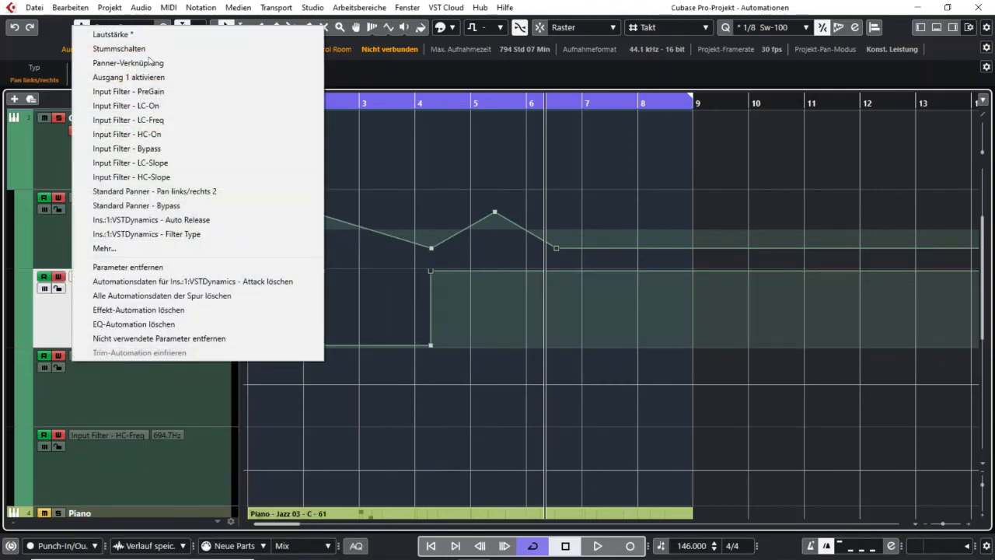
click(143, 35)
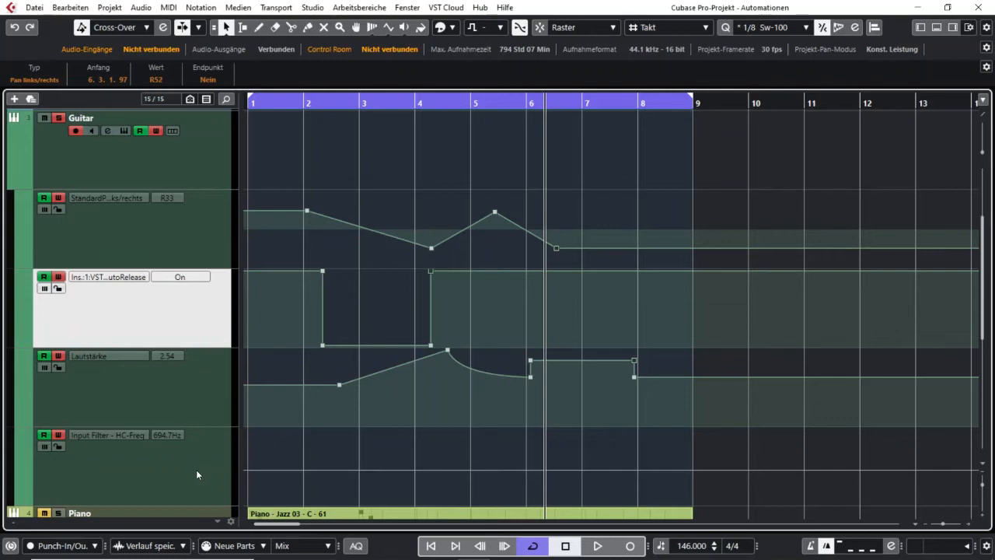
Examine the pan lane's track commands and its parameter list with the options for deleting automation data
click(195, 231)
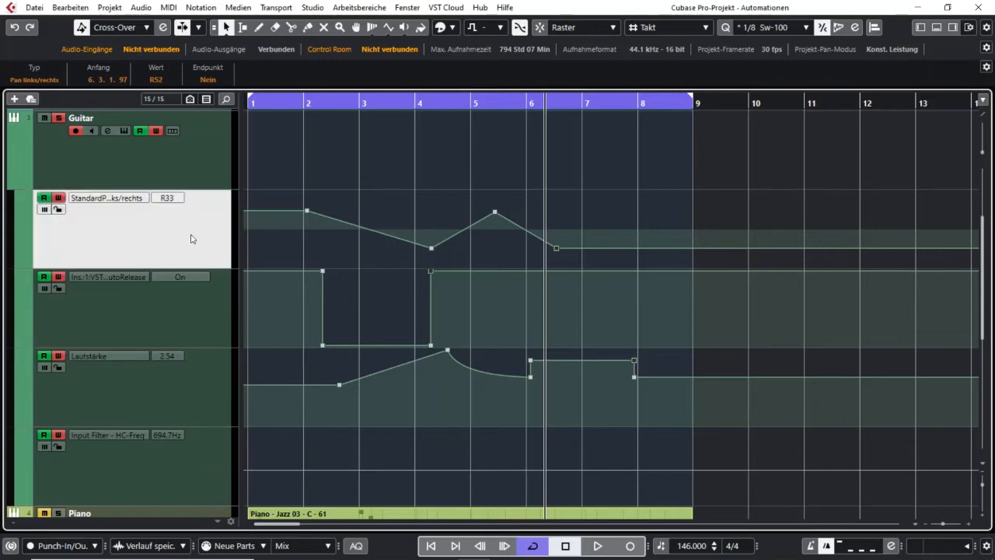
right_click(192, 237)
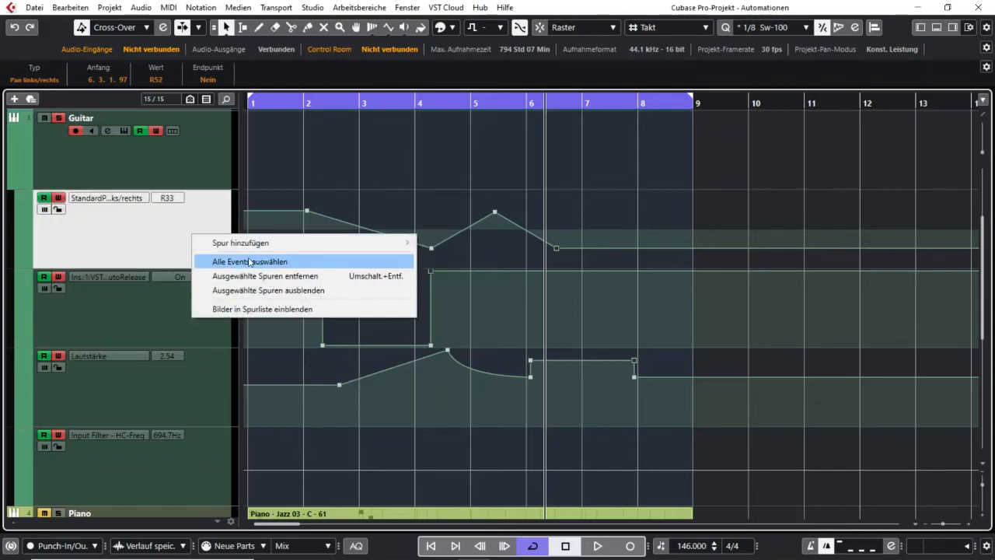
click(120, 226)
click(120, 199)
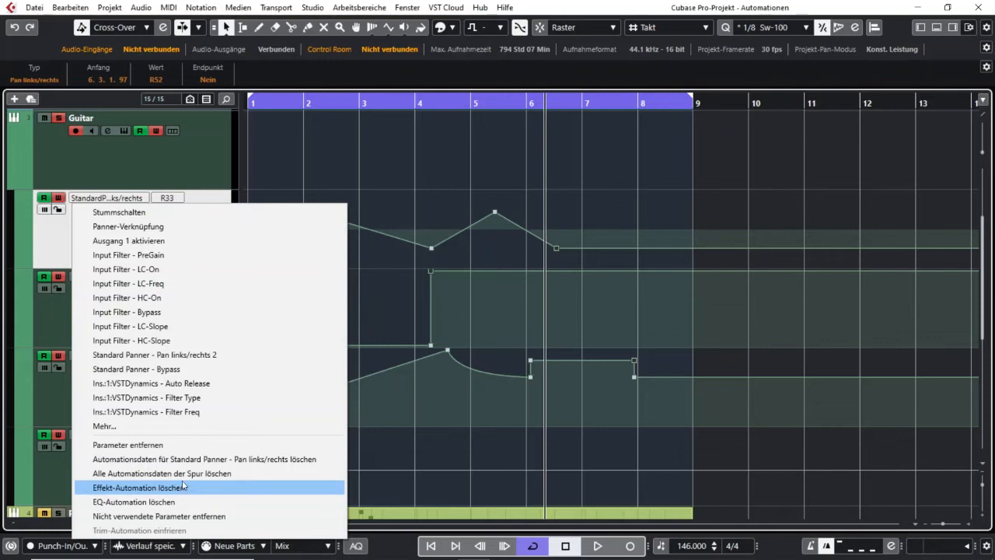
key(Escape)
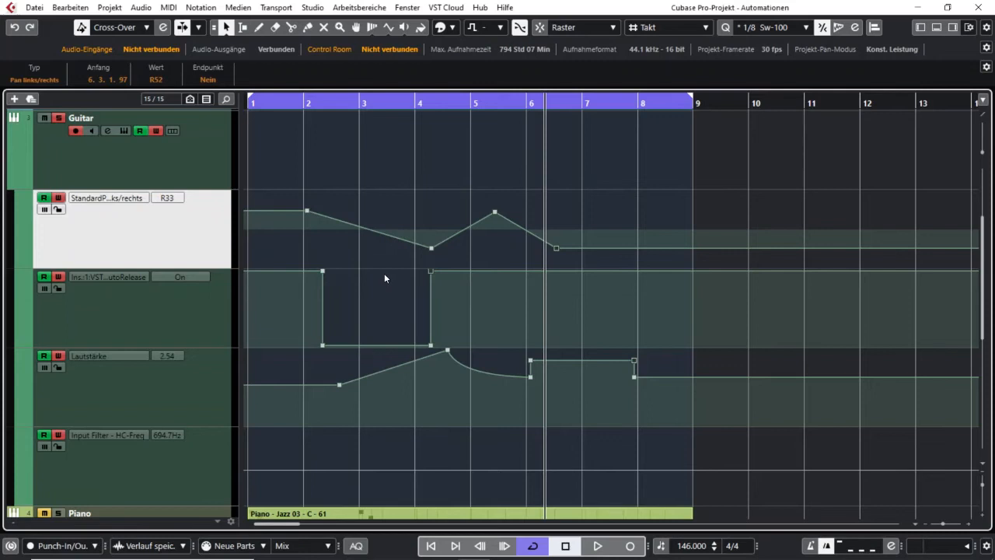
Open and close the automation panel, and view the list of elements that can be displayed in the project toolbar
click(163, 28)
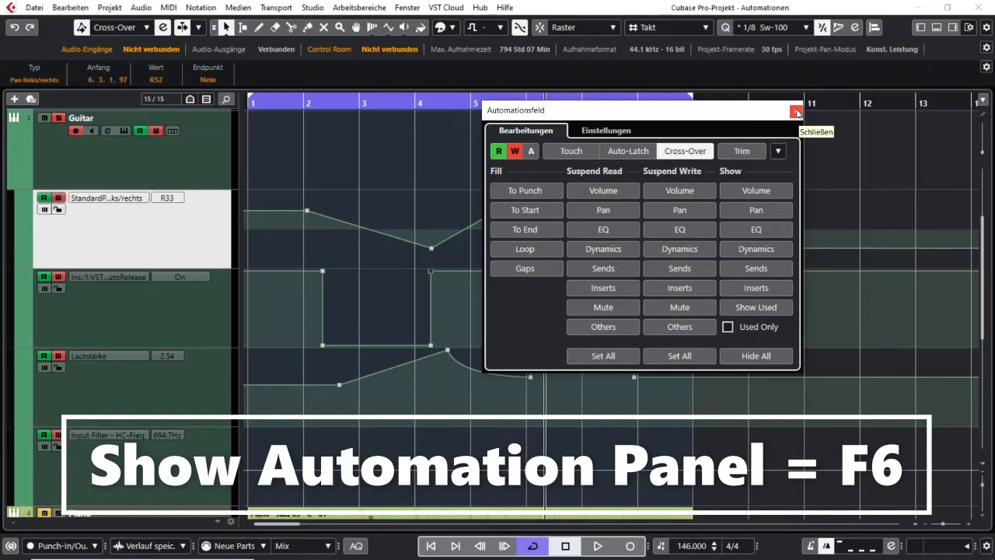
key(F6)
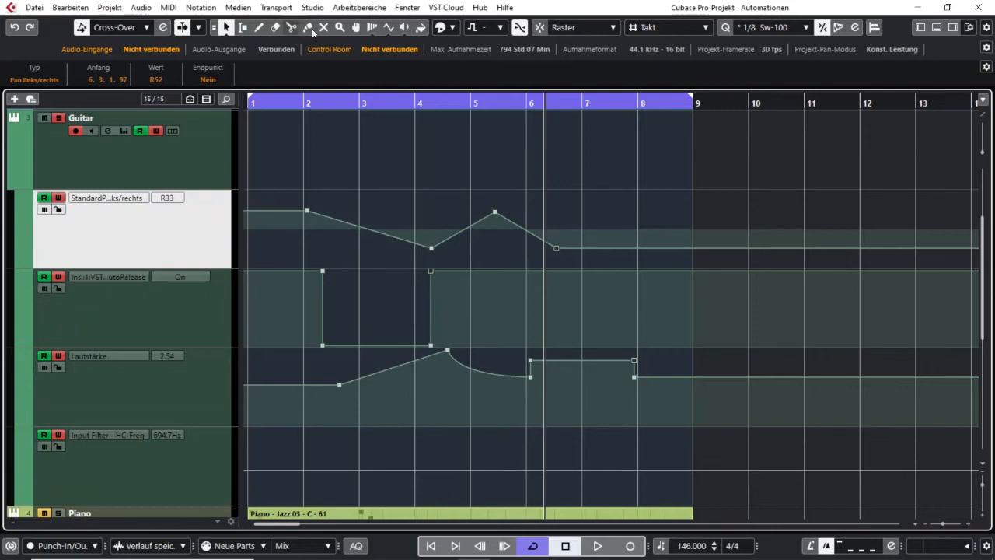
right_click(902, 28)
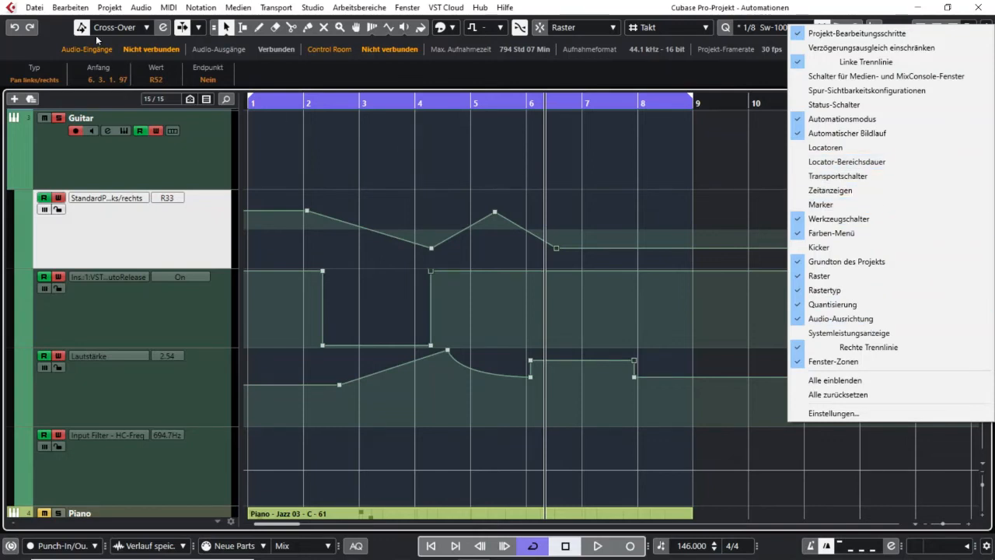
click(56, 29)
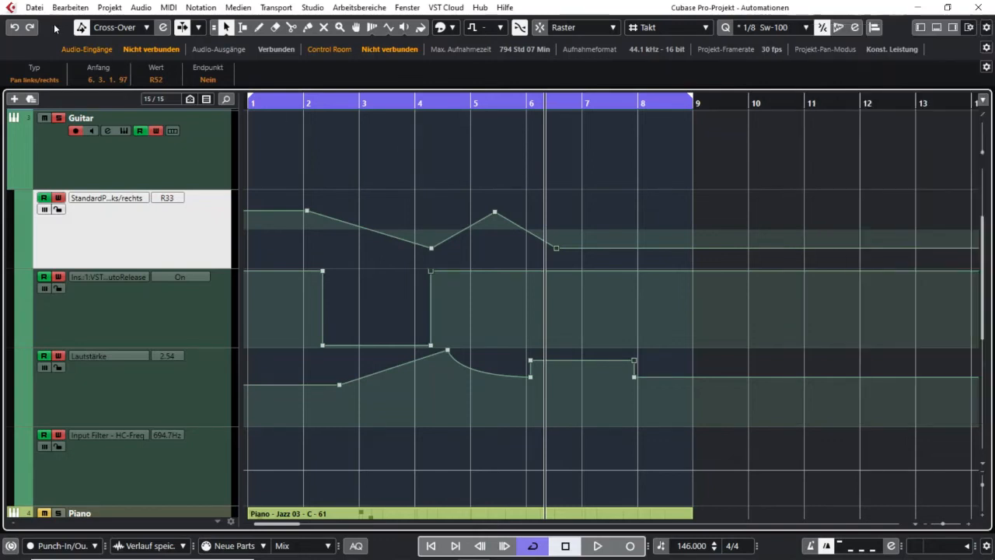
Reopen the automation panel and place it over the empty area beside the Guitar's automation curves
click(164, 29)
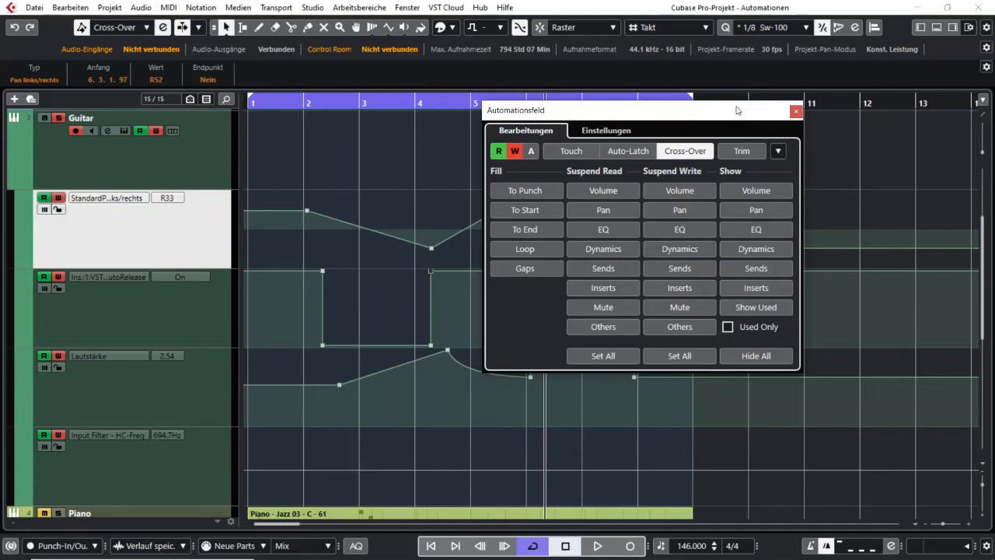
drag(738, 107, 776, 64)
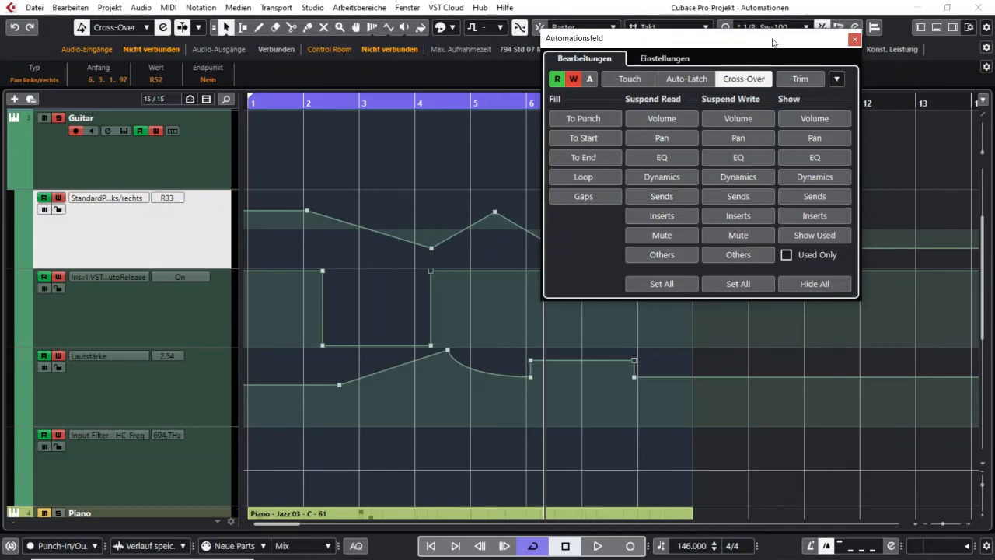
drag(773, 44, 800, 128)
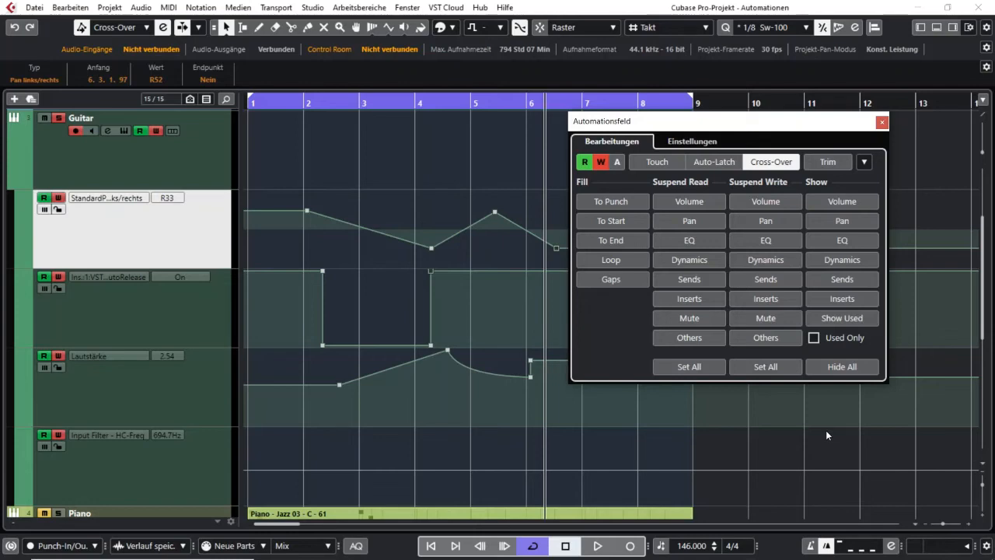
View the automation panel's settings with the option Daten auf Spuren anzeigen, and close the panel
click(451, 157)
scroll(452, 157, up, 1)
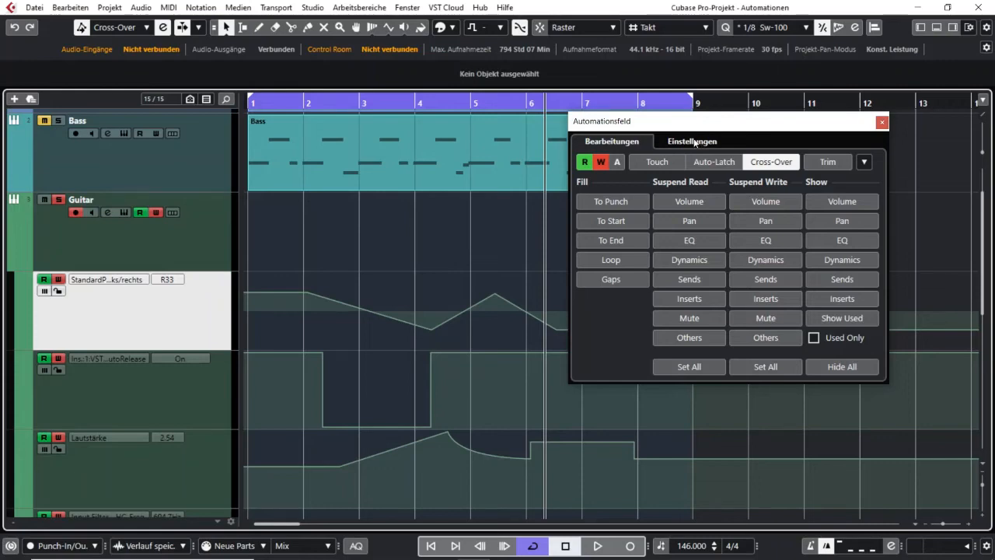
click(694, 143)
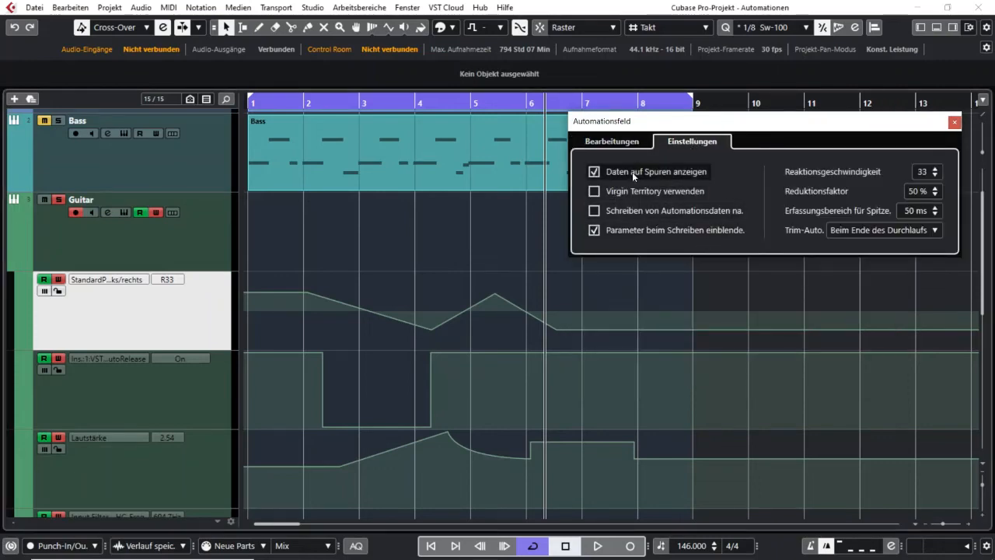
click(953, 122)
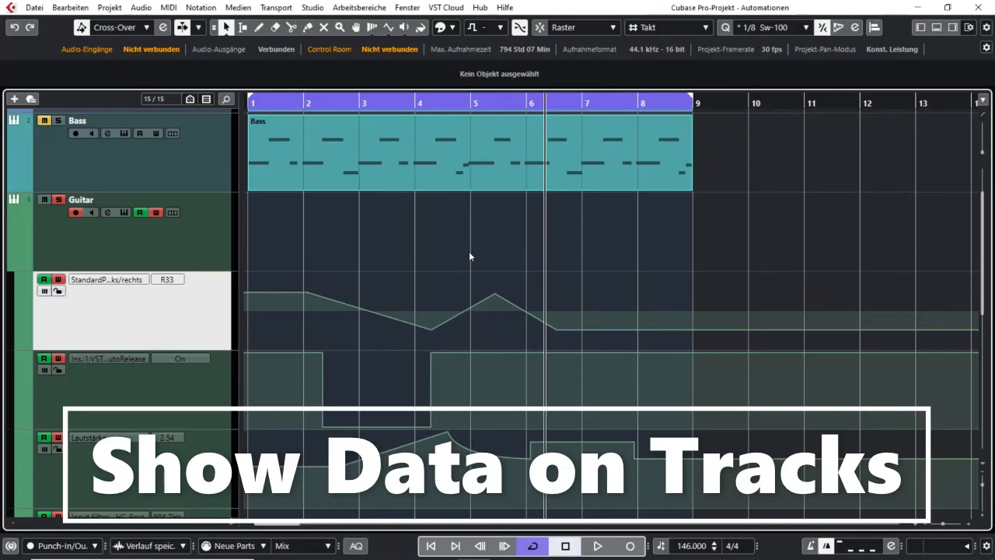
Show the Bass track's Lautstärke automation lane and enlarge its height to more than double
click(14, 187)
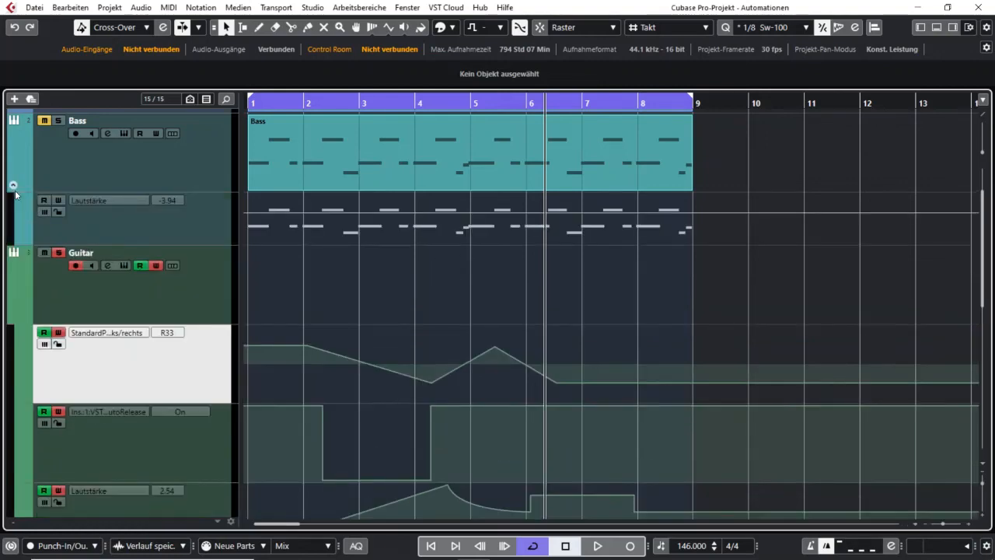
drag(221, 245, 233, 375)
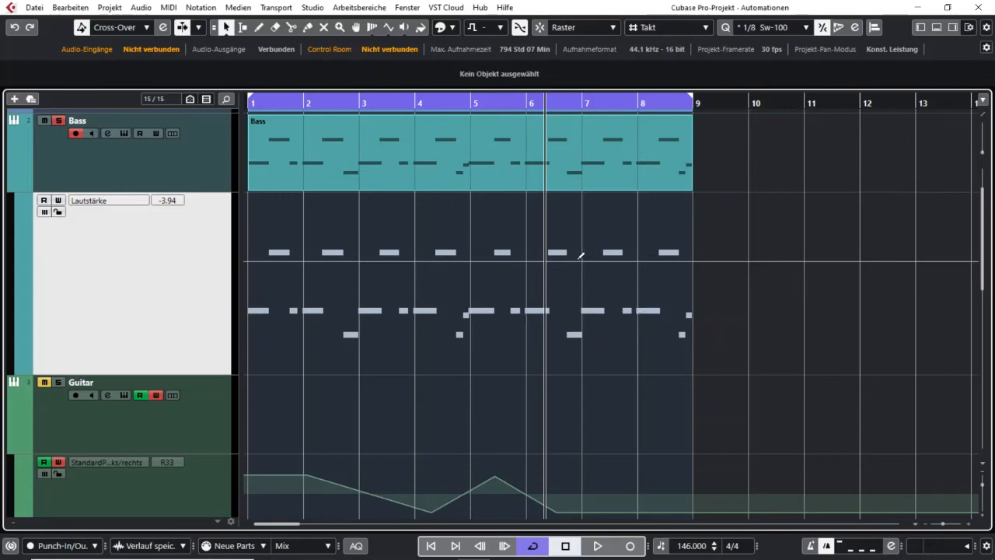
scroll(470, 202, up, 2)
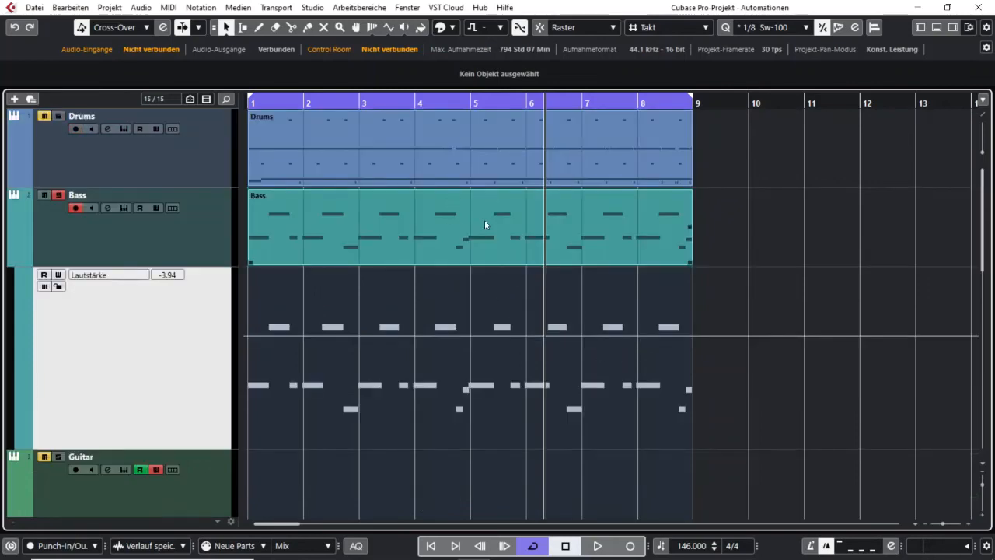
Select the Alt Sax track, show its Lautstärke automation lane and zoom in on the clip 03 alto sax fill 03
scroll(459, 230, down, 5)
scroll(460, 230, down, 4)
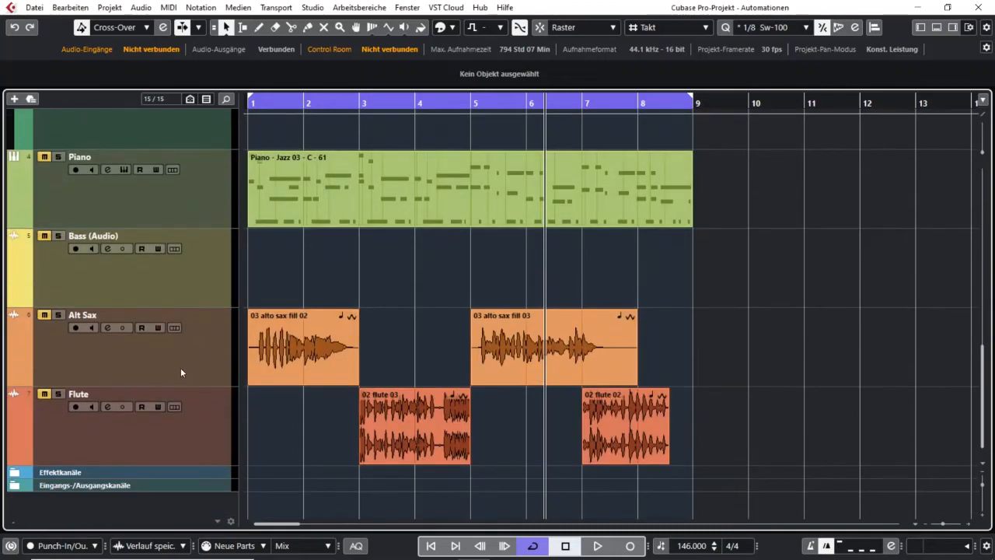
click(180, 369)
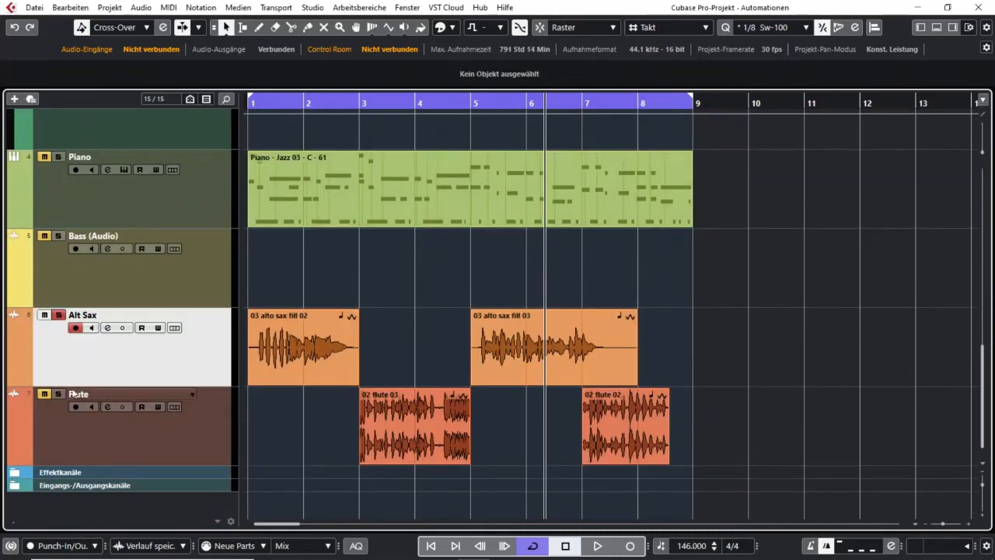
click(12, 381)
scroll(548, 351, down, 1)
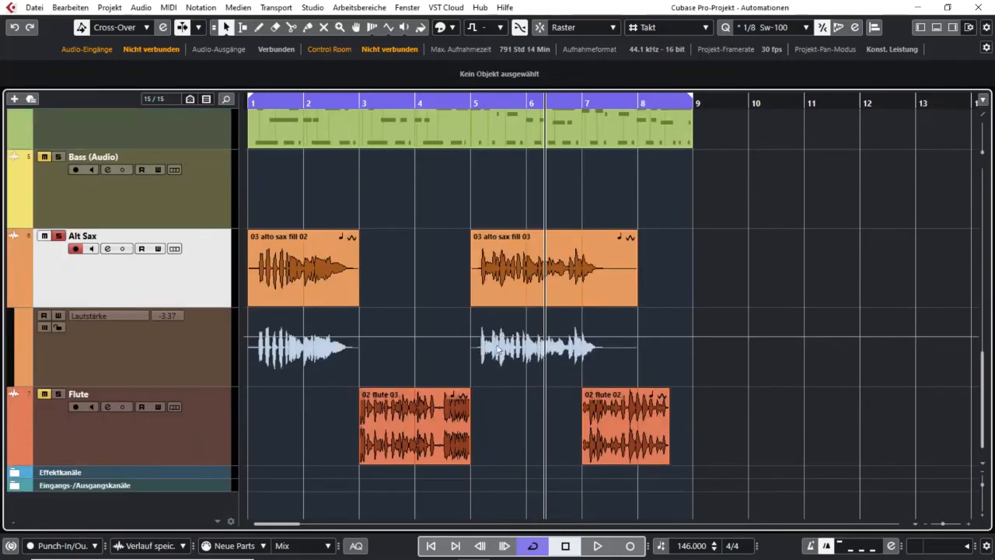
drag(534, 102, 534, 203)
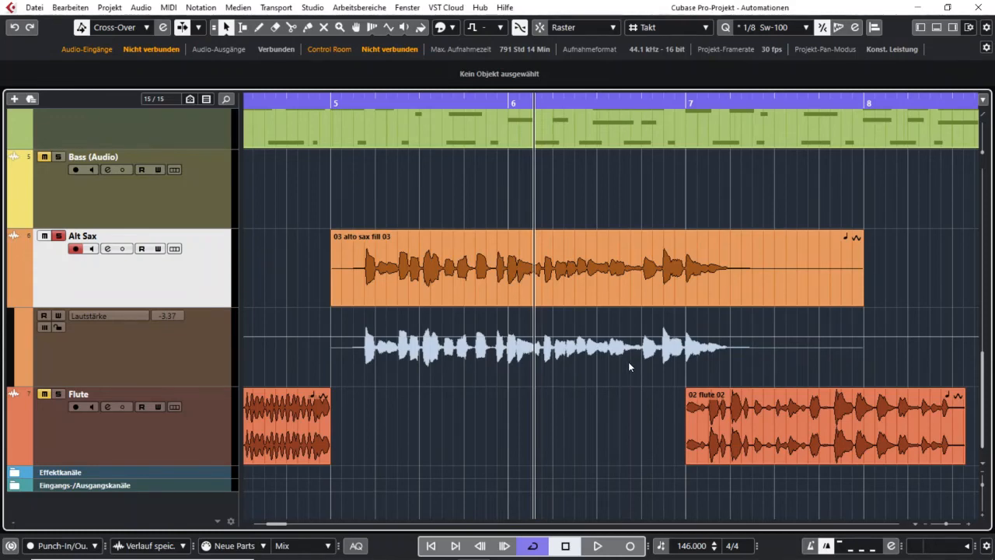
Reopen the automation panel's settings and switch Daten auf Spuren anzeigen off and on again
click(163, 27)
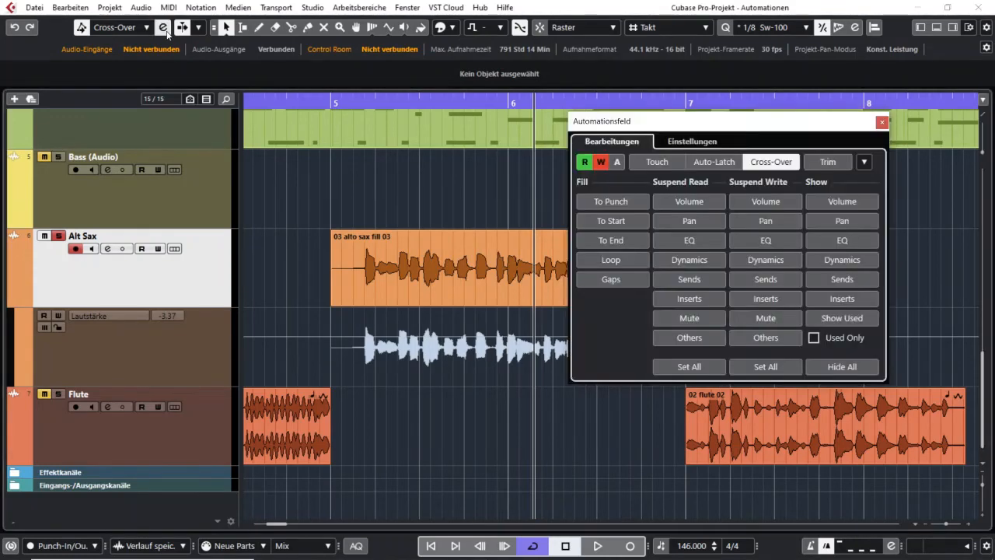
click(693, 140)
drag(693, 140, 562, 129)
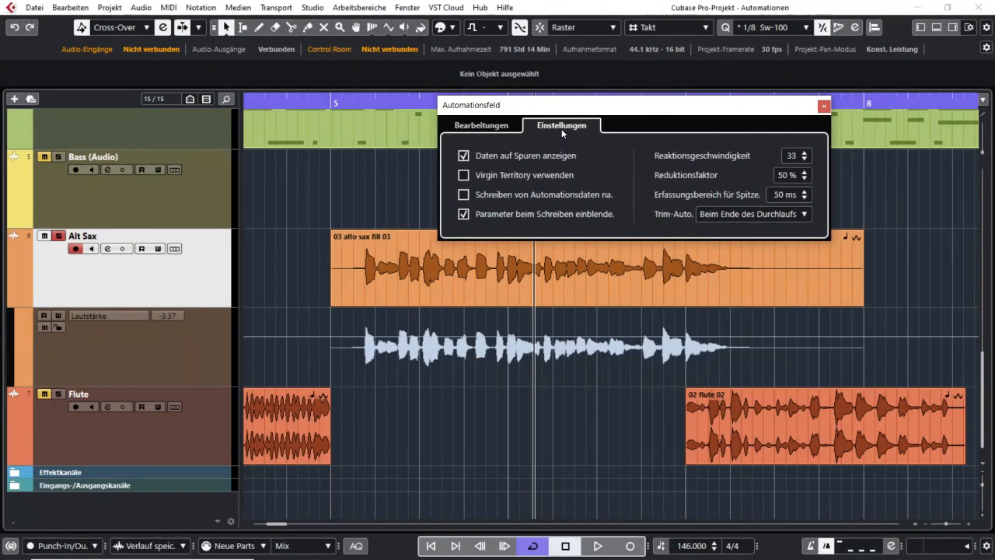
click(494, 156)
click(494, 156)
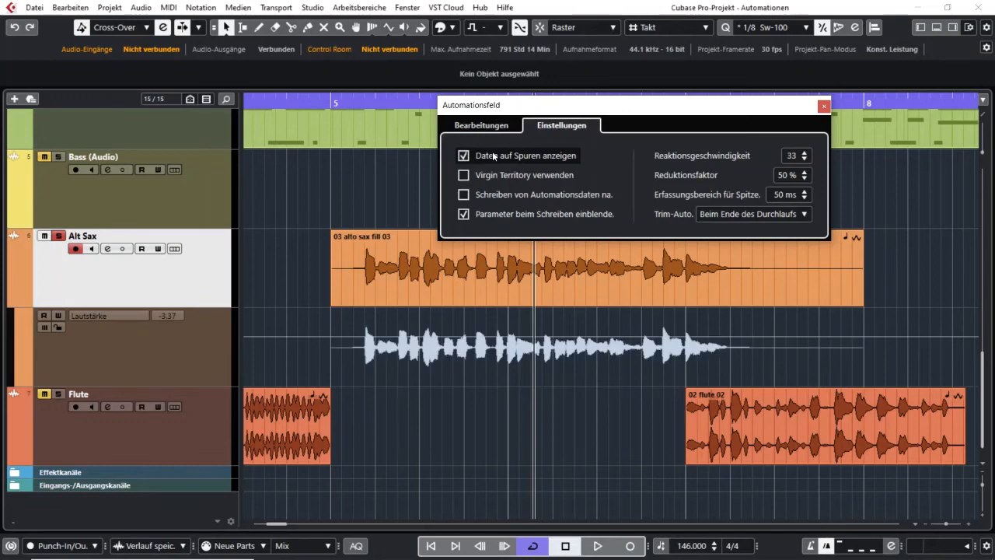
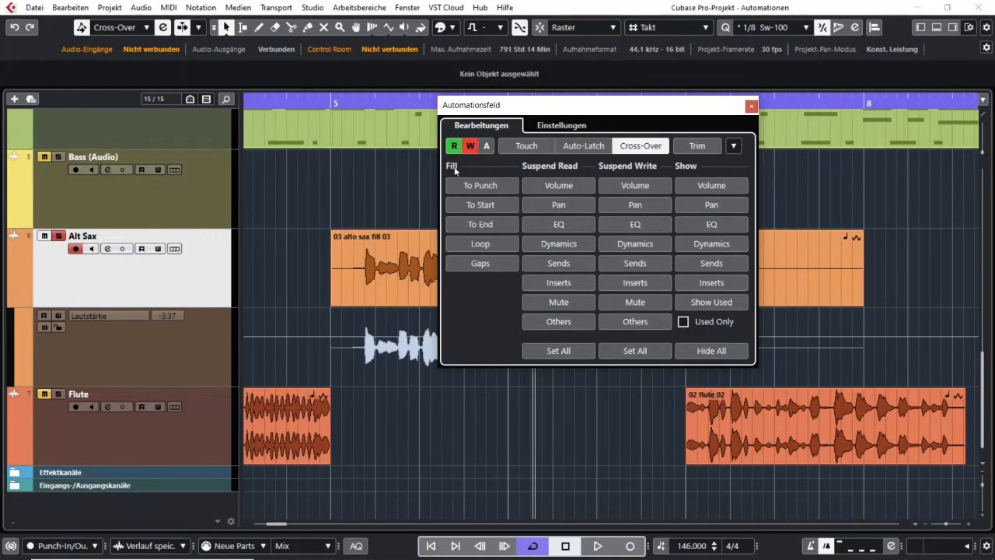
Turn off automation Read and Write for all tracks, toggling Read on and off several times and leaving it off
scroll(354, 206, up, 1)
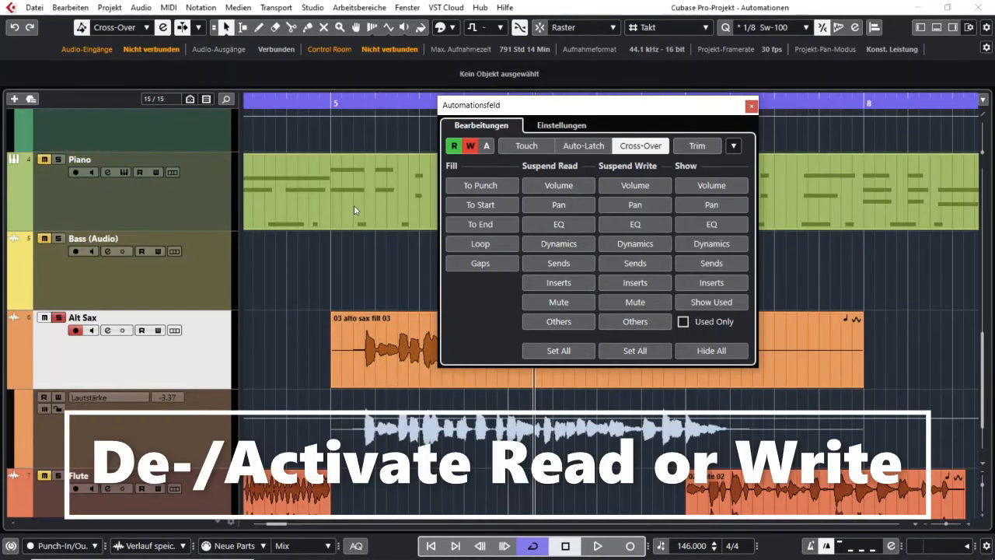
click(455, 146)
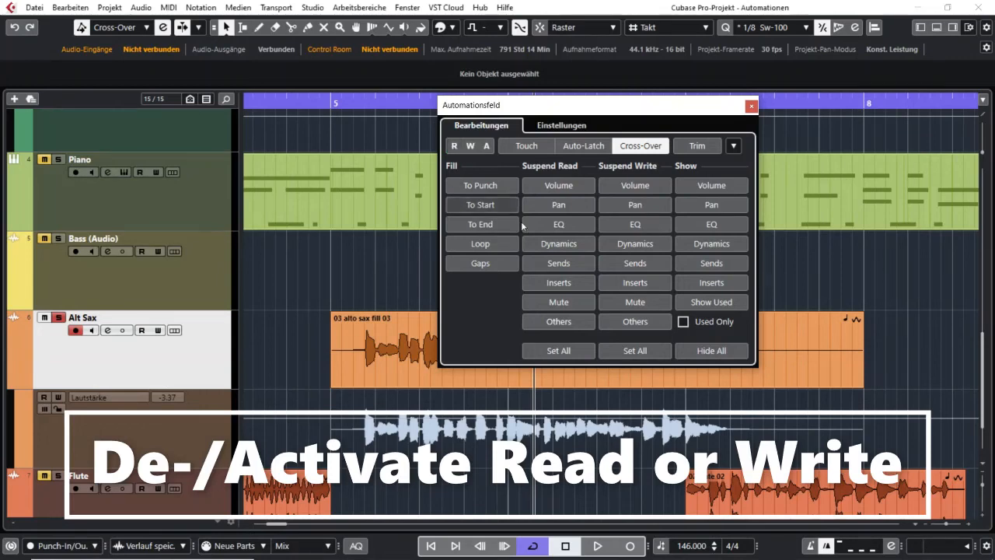
click(452, 146)
click(453, 147)
click(452, 147)
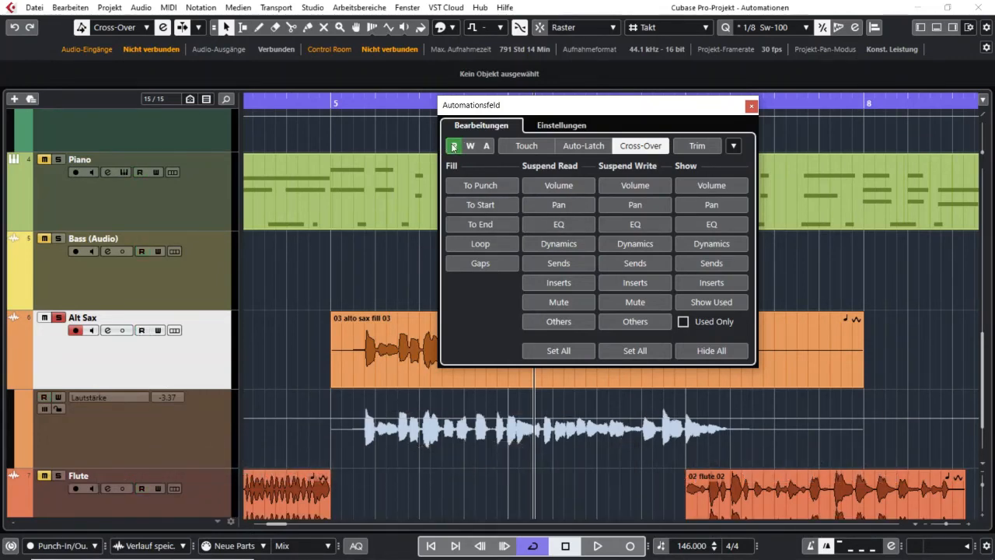
click(454, 147)
click(454, 147)
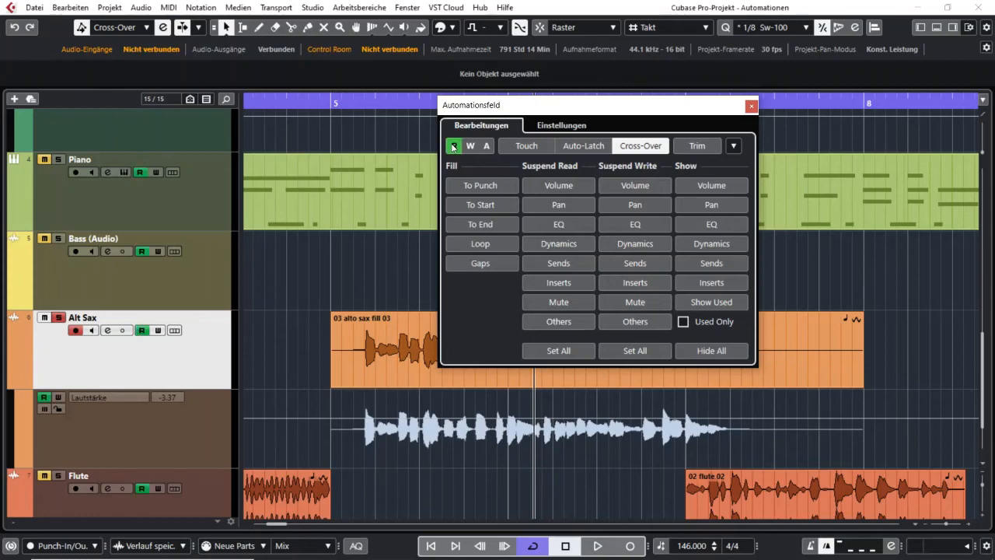
click(454, 147)
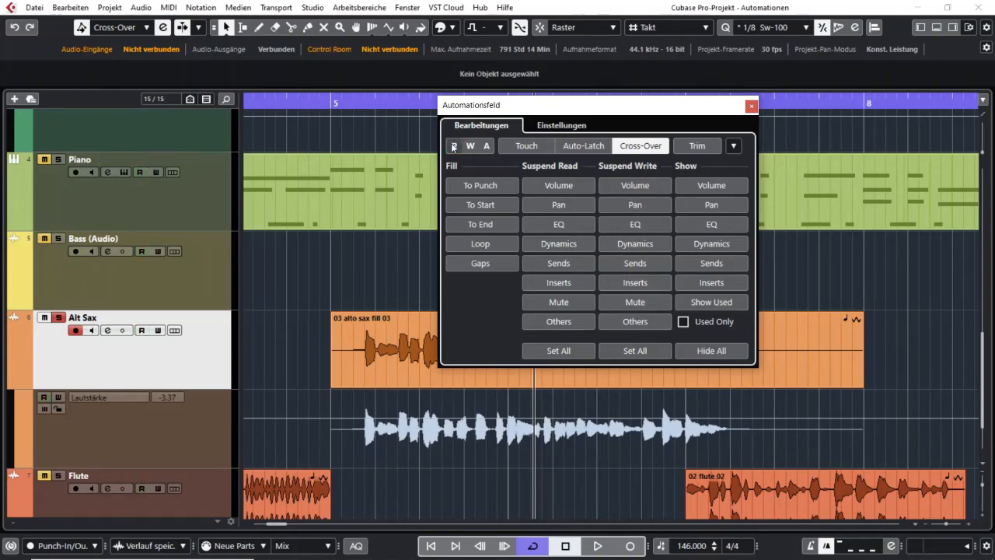
Hide the automation lanes of the Alt Sax, Guitar and Bass tracks and reduce the height of all tracks
click(23, 387)
scroll(30, 322, up, 6)
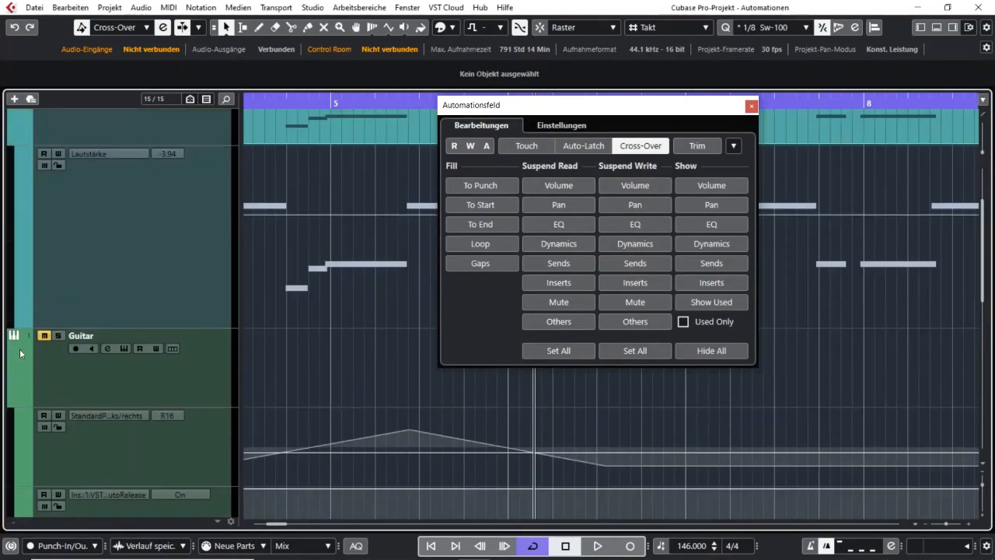
click(11, 401)
scroll(40, 315, up, 3)
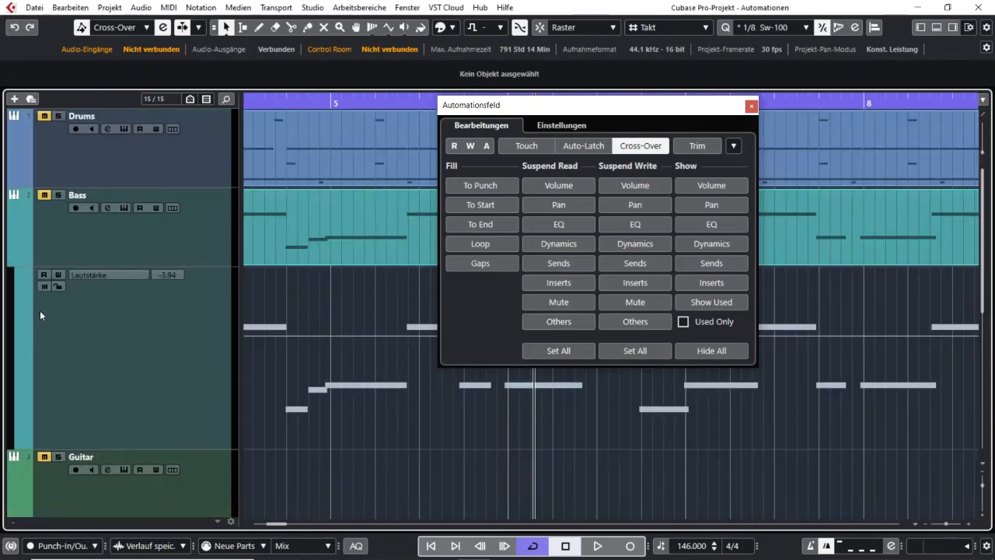
click(17, 262)
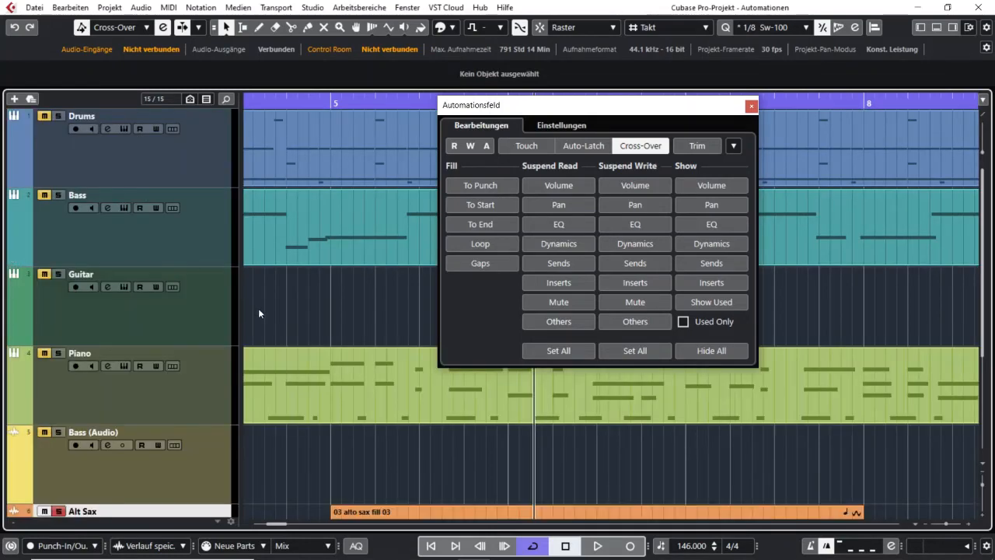
key(shift+g)
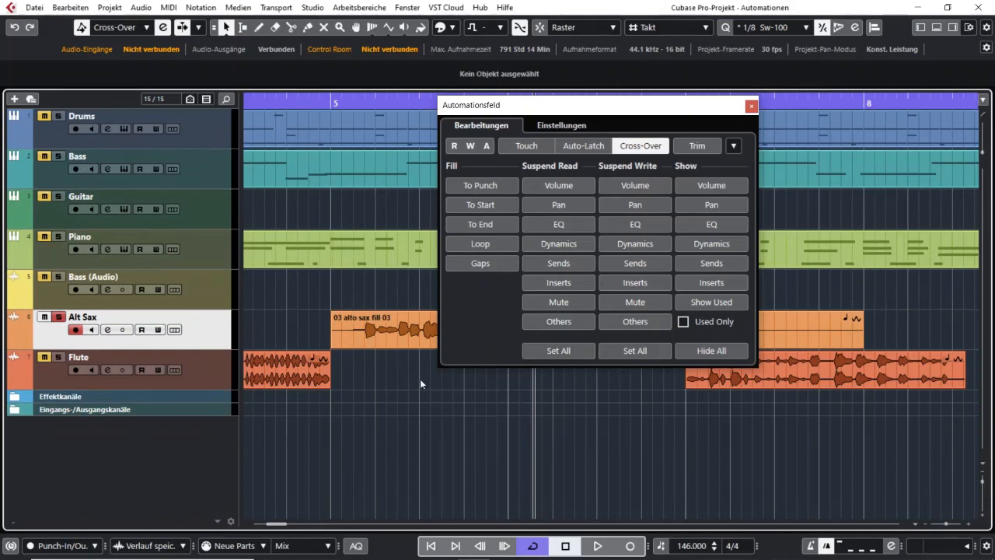
Activate automation Read for all tracks at once and deactivate it again, repeating the toggle
click(456, 145)
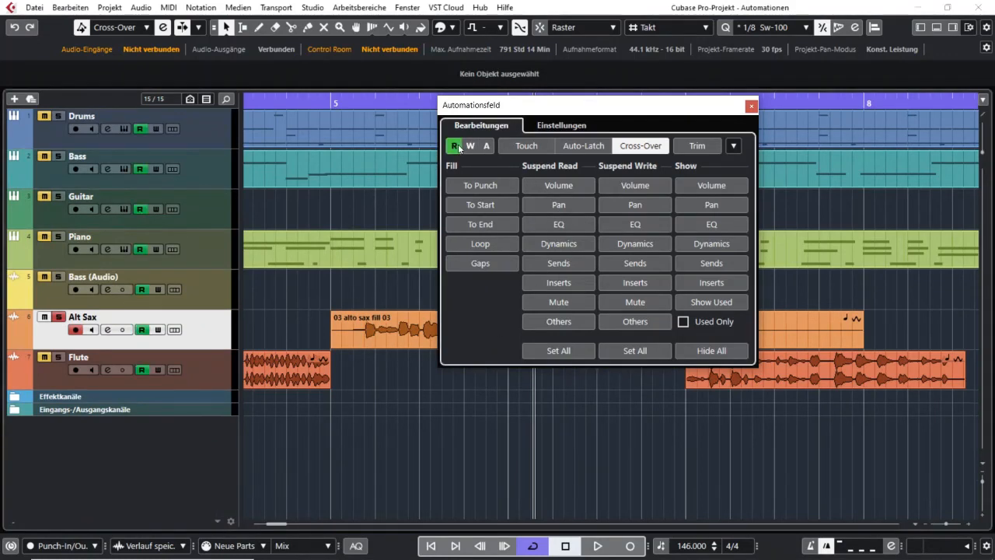
click(456, 146)
click(457, 148)
click(456, 150)
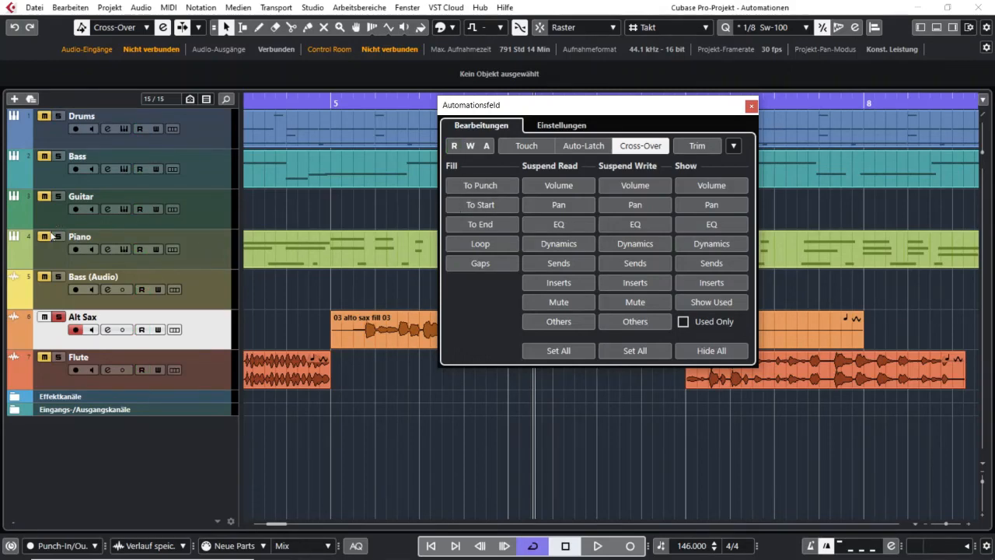
Show the automation lanes of the Piano and Guitar tracks and move the automation panel away from the Guitar's pan curve
click(14, 263)
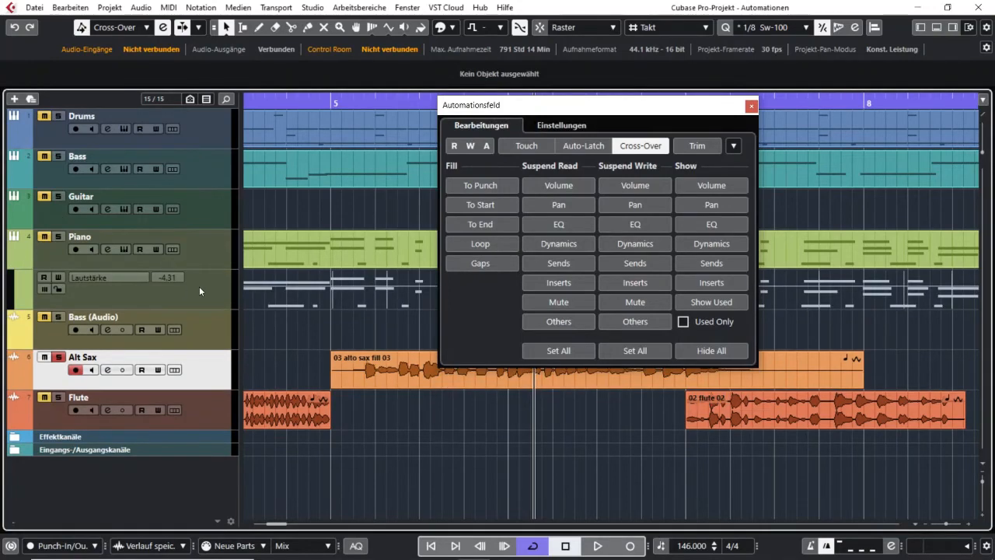
click(21, 226)
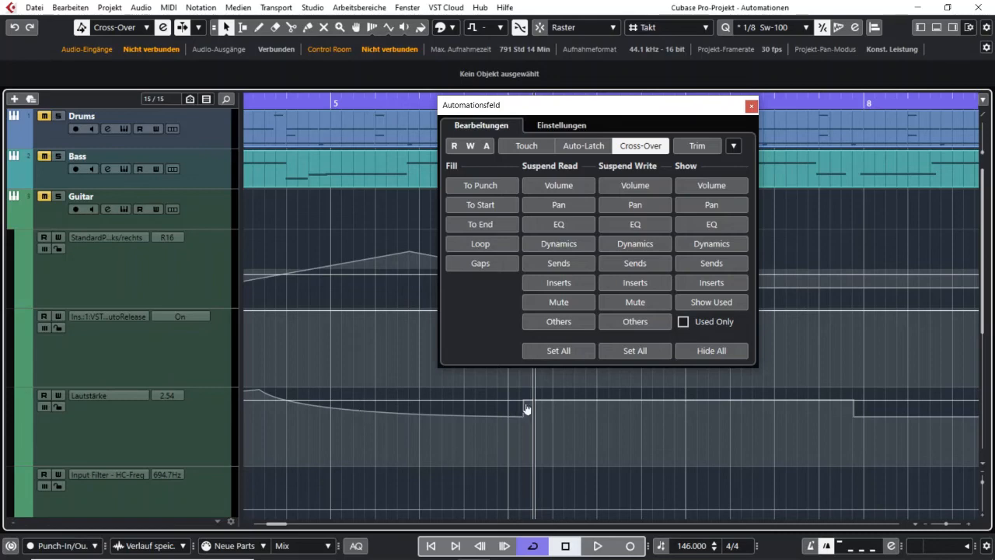
drag(577, 105, 763, 97)
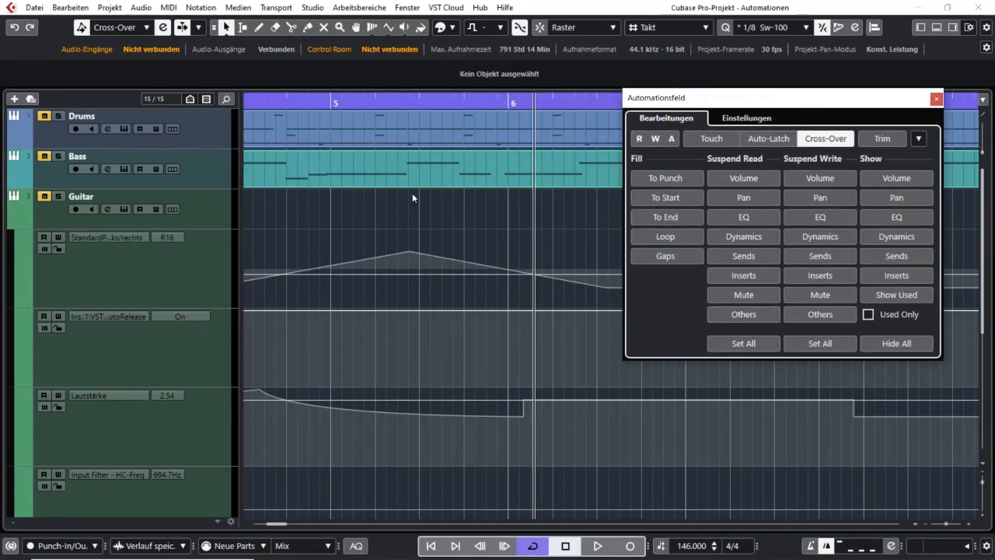
Play the project from just before bar 5 to about the middle of bar 6 with automation Read off
click(262, 103)
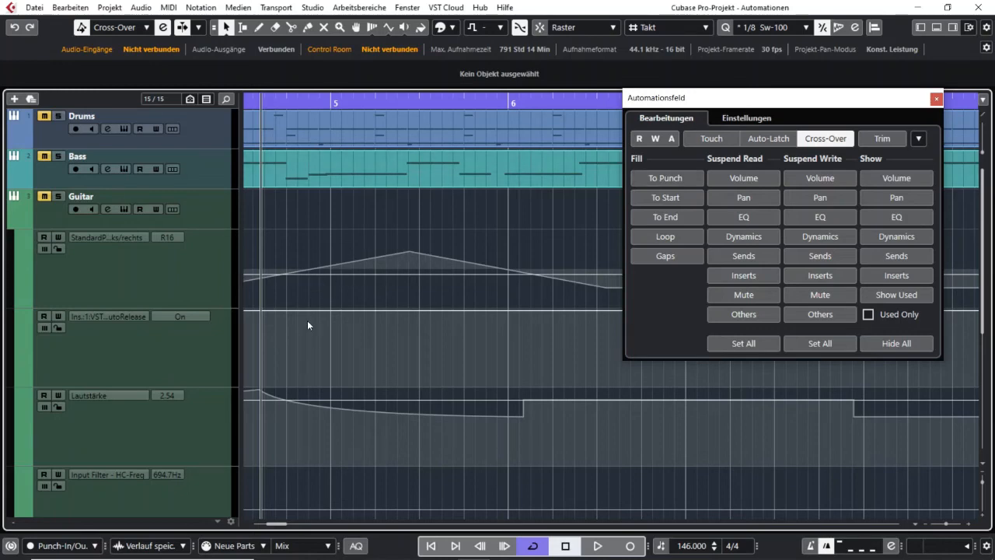
key(space)
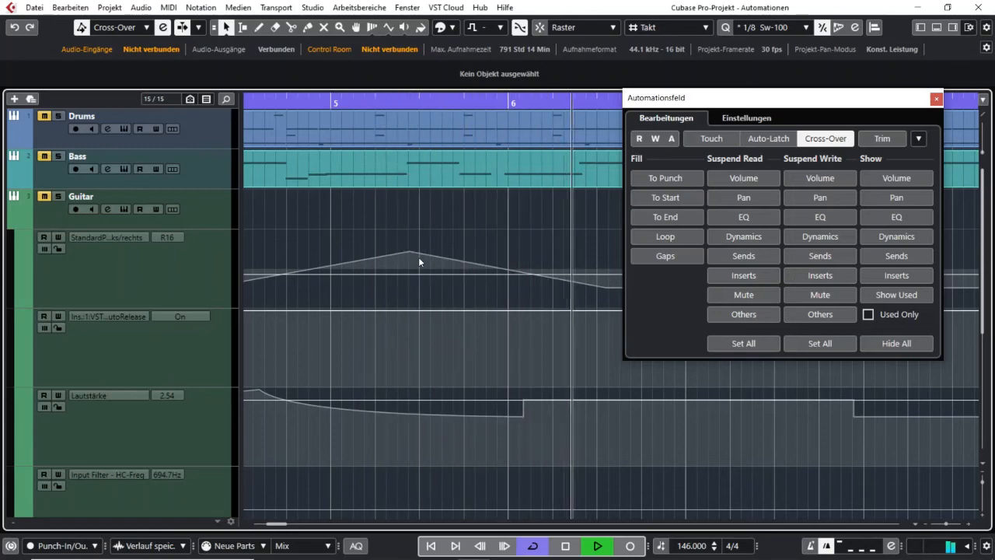
key(space)
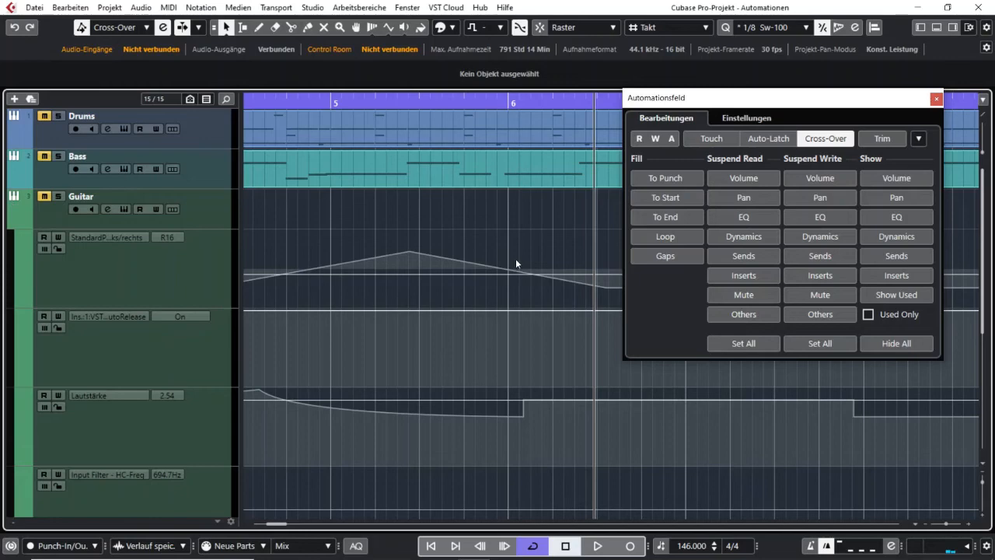
Activate automation Read for all tracks and hide the Guitar track's automation lanes
click(639, 140)
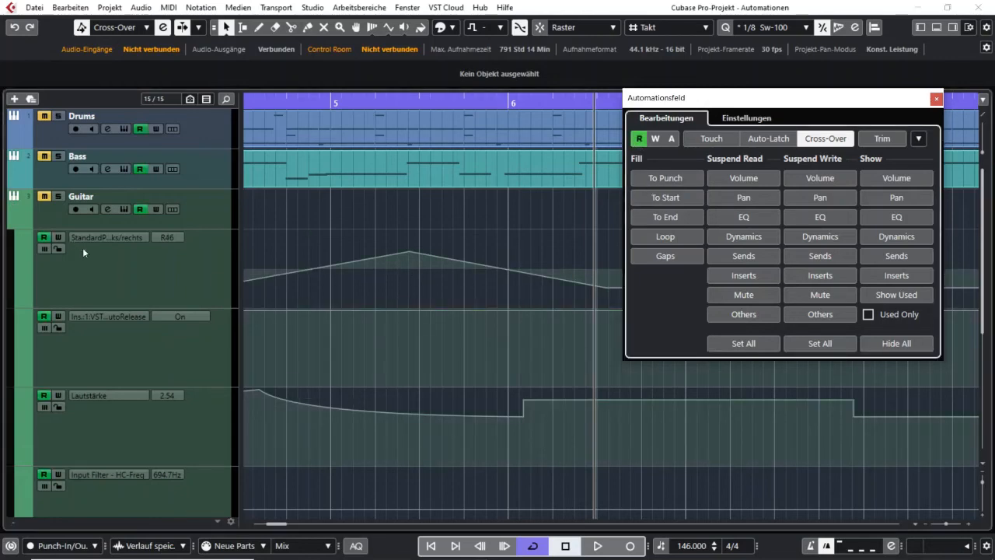
scroll(83, 247, down, 5)
scroll(66, 391, up, 5)
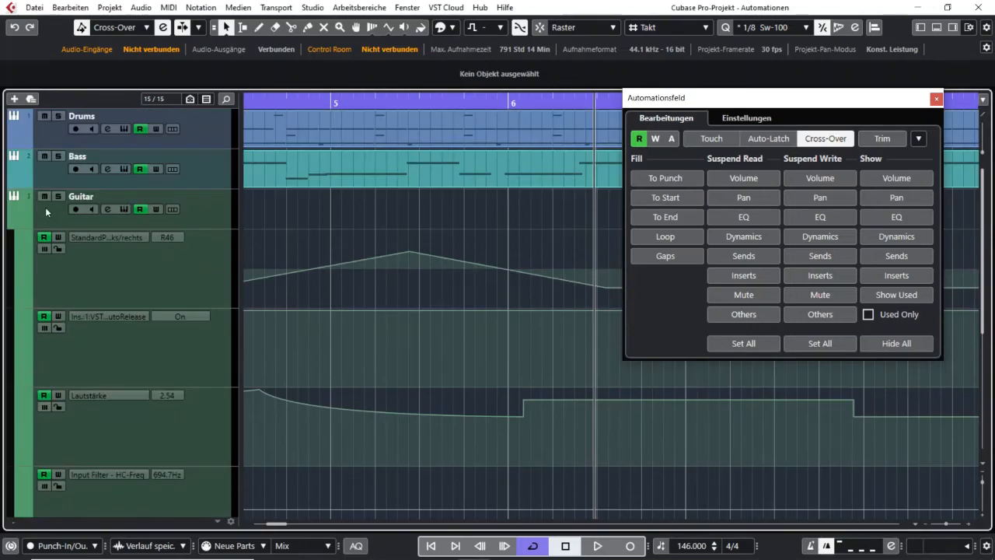
click(14, 223)
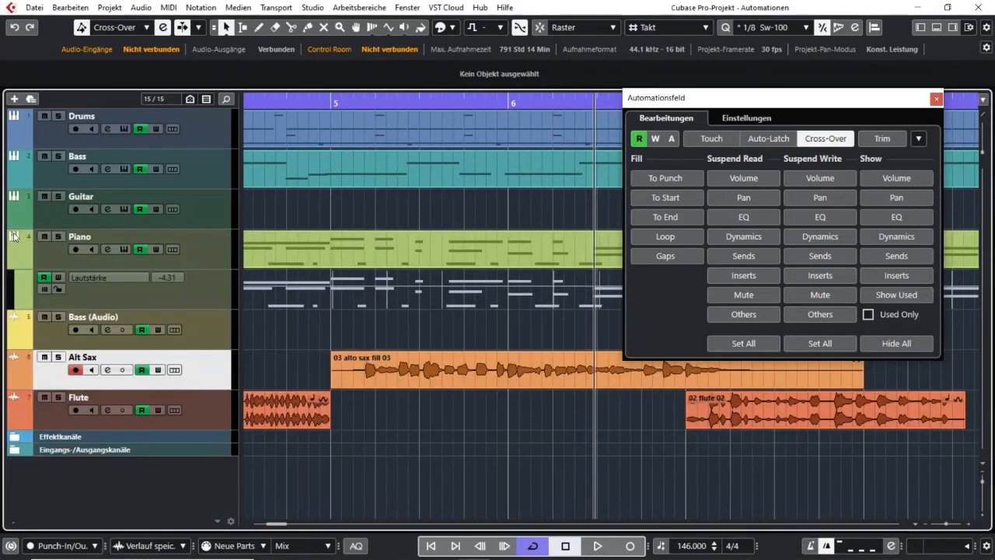
Display the Guitar track's channel strip and play the project from the start to about bar 6
click(920, 28)
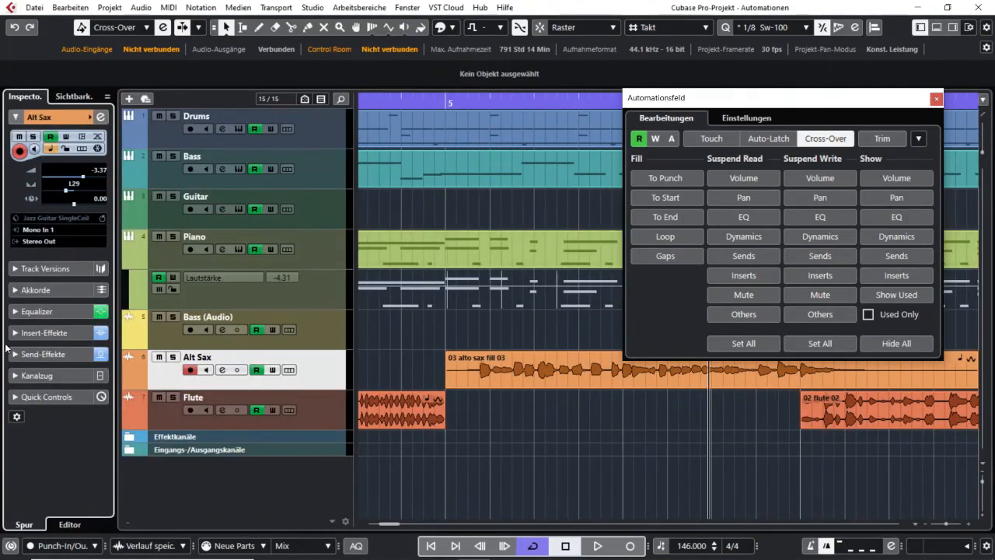
click(31, 375)
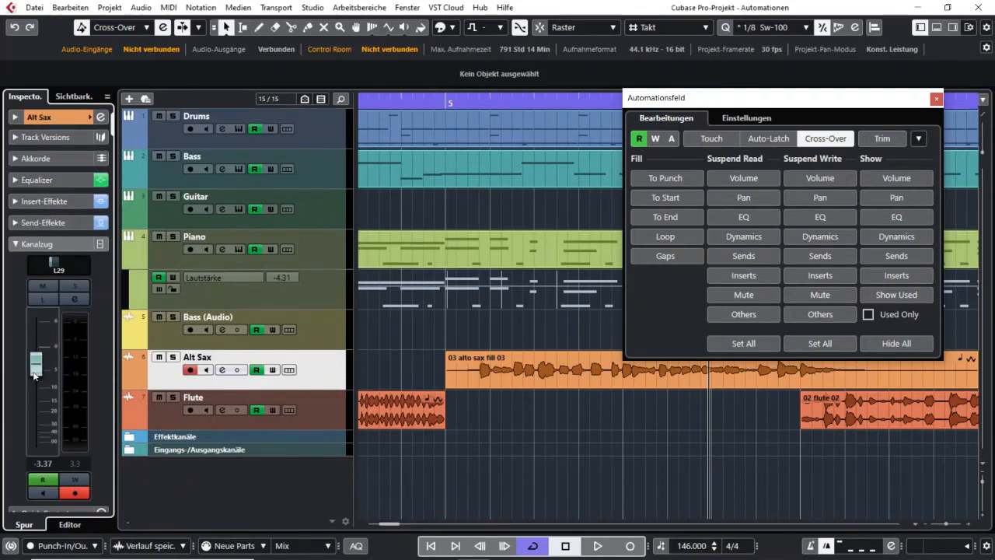
click(324, 210)
key(Home)
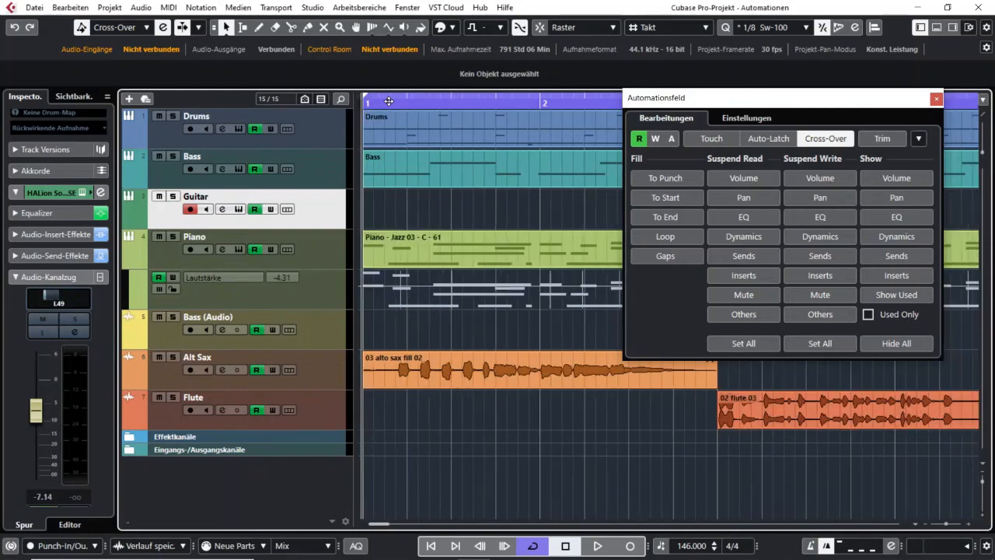
key(space)
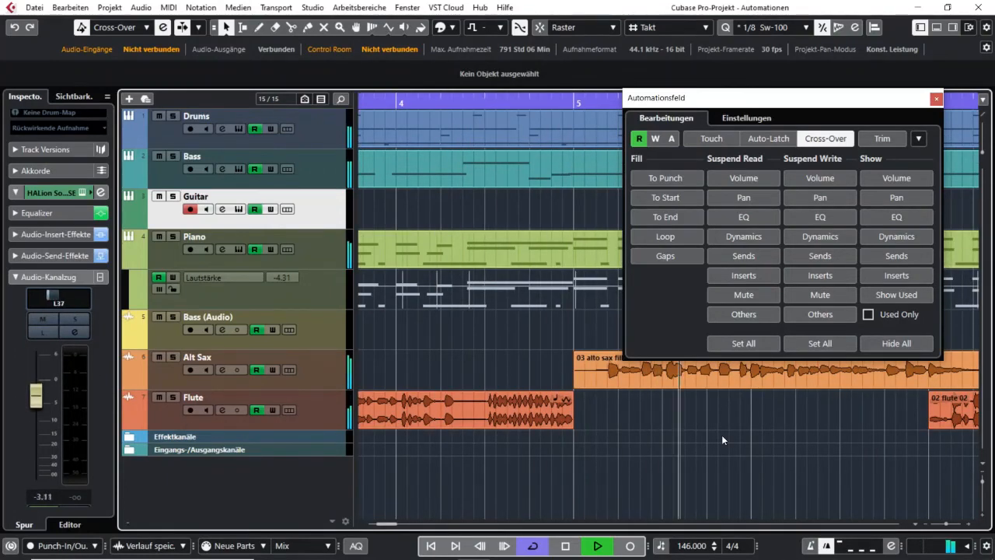
key(space)
Move the automation panel aside and toggle Write on and off for all tracks, and Read off and on again
drag(685, 98, 604, 80)
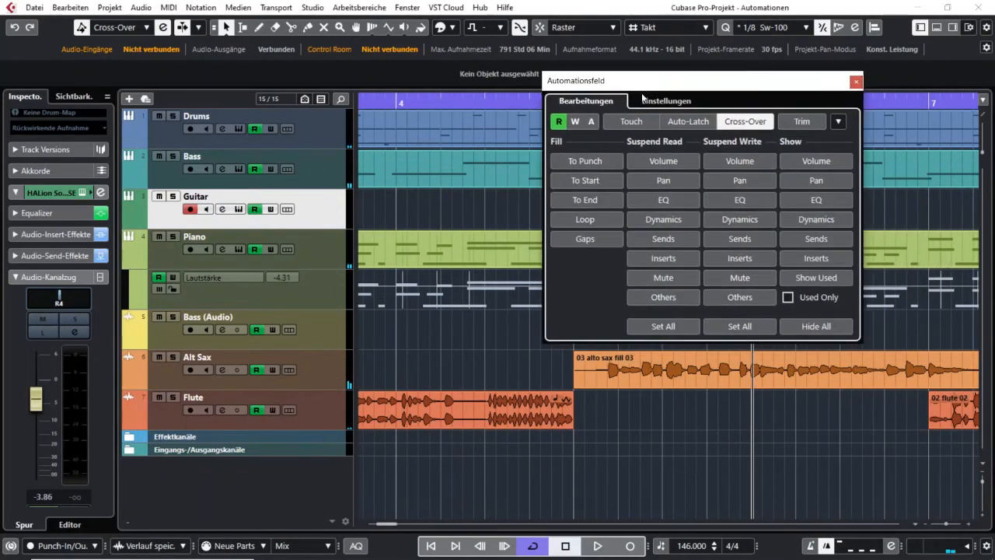
click(575, 123)
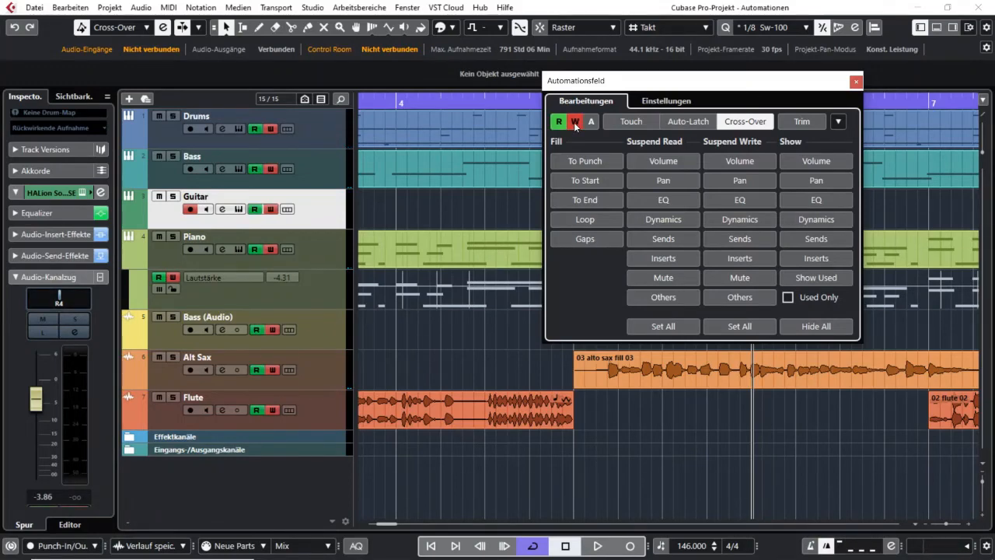
click(575, 124)
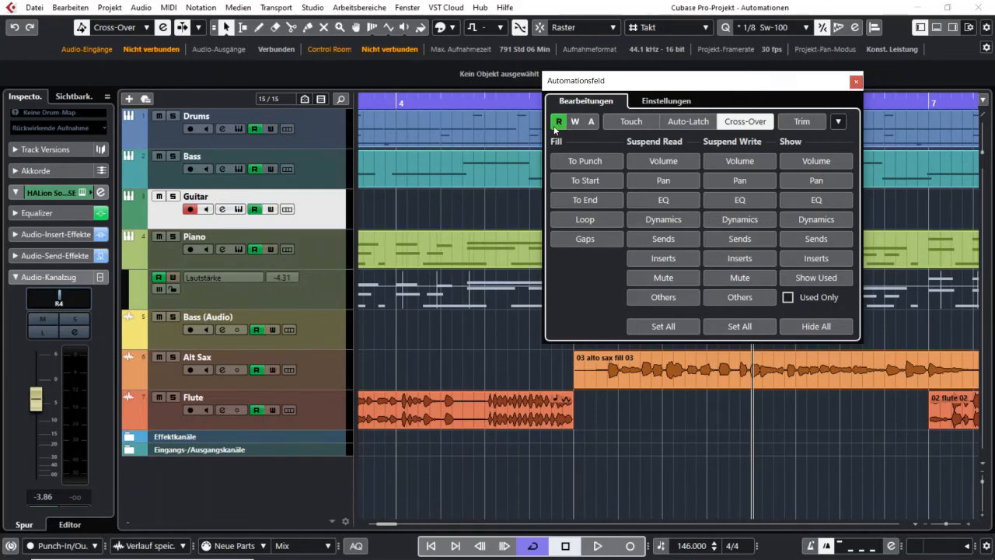
click(559, 126)
click(560, 125)
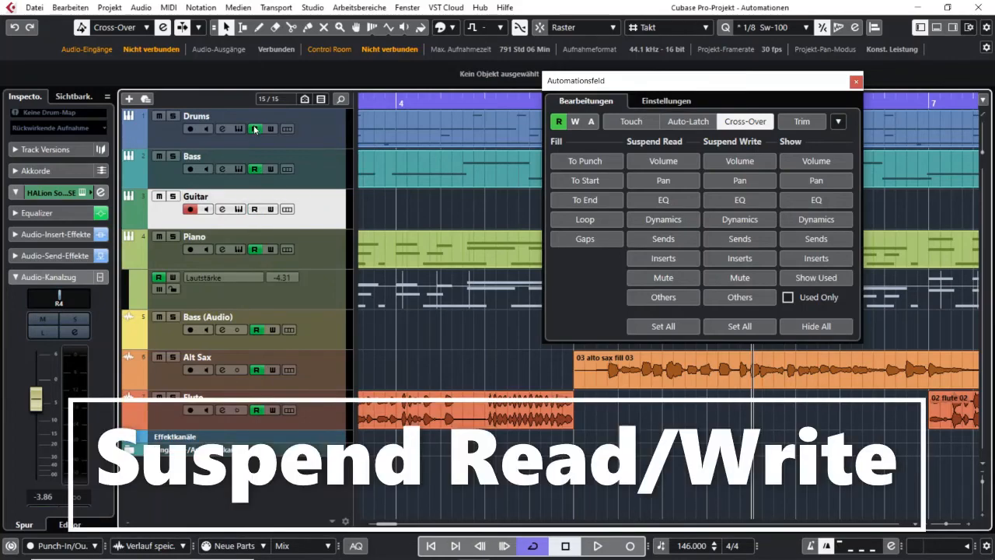
Turn off Read on individual tracks such as Bass (Audio), and activate Write on the Flute and Guitar tracks
click(255, 330)
click(256, 410)
click(271, 412)
click(272, 210)
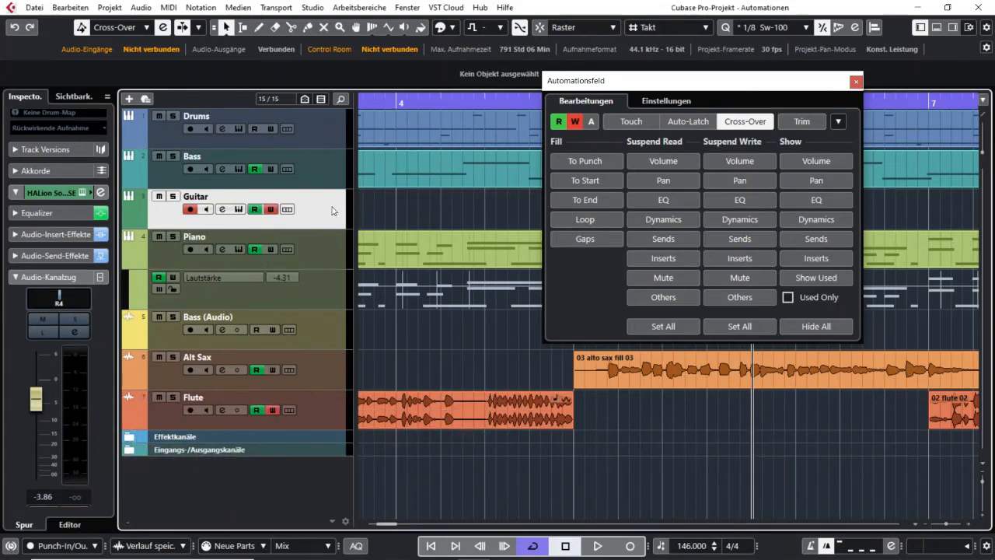
Deactivate automation Read and Write for all tracks and view the list of commands for deleting automation and filling gaps
click(591, 124)
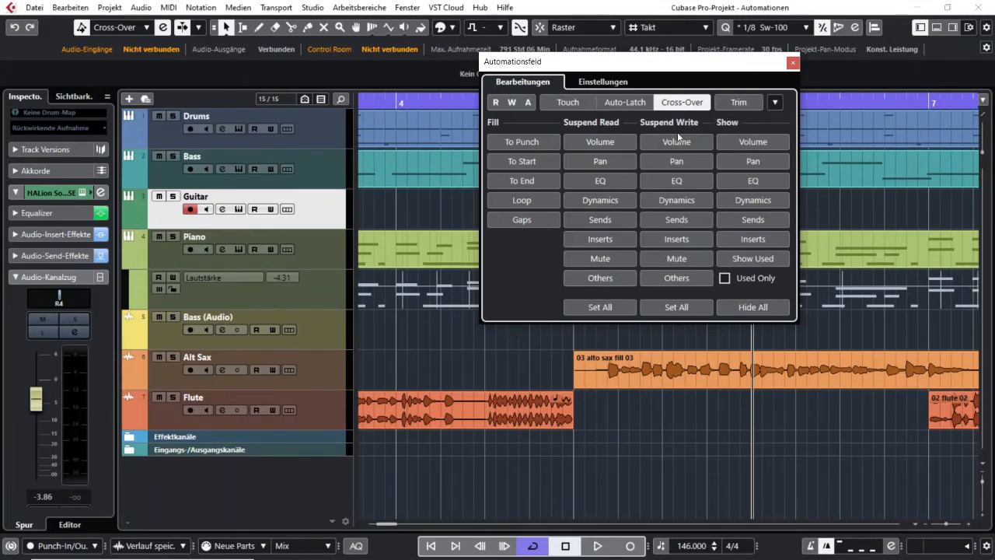
click(776, 102)
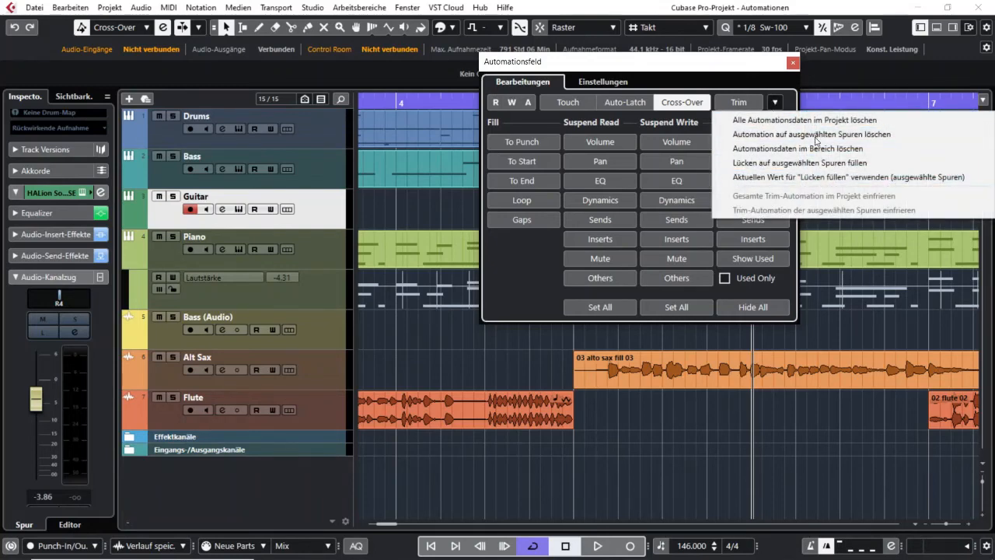
click(700, 62)
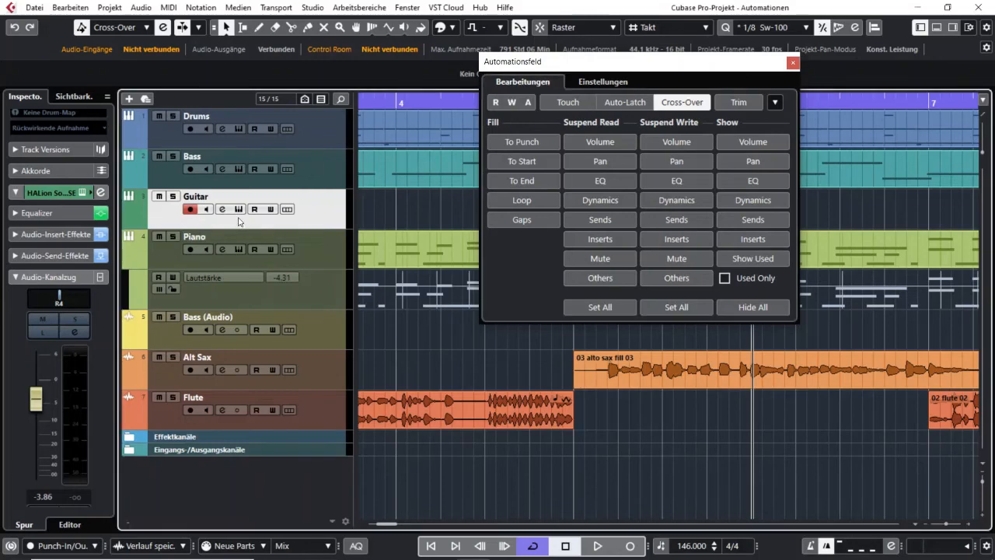
Activate automation Write on the Guitar track with its lanes shown, and suspend Write for Volume and Pan
click(271, 211)
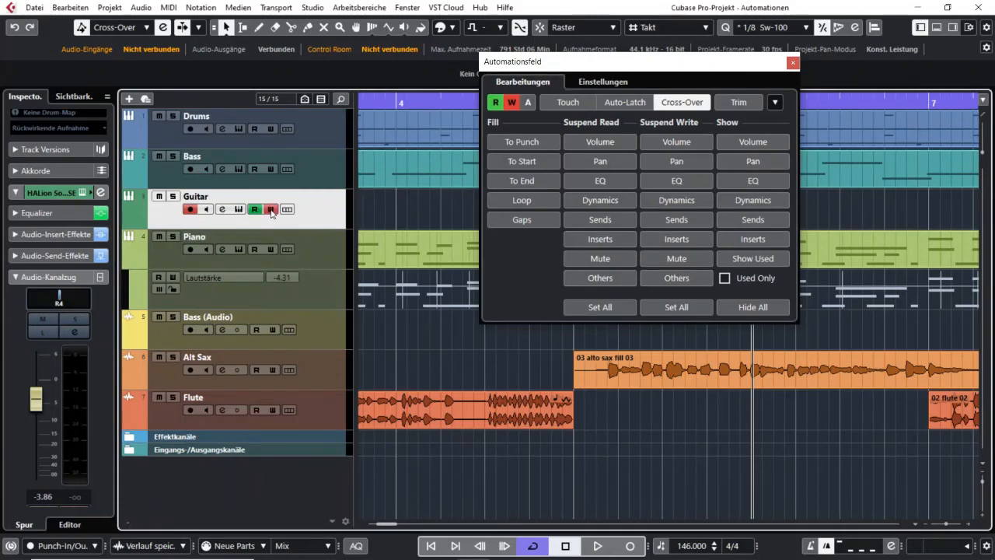
click(126, 230)
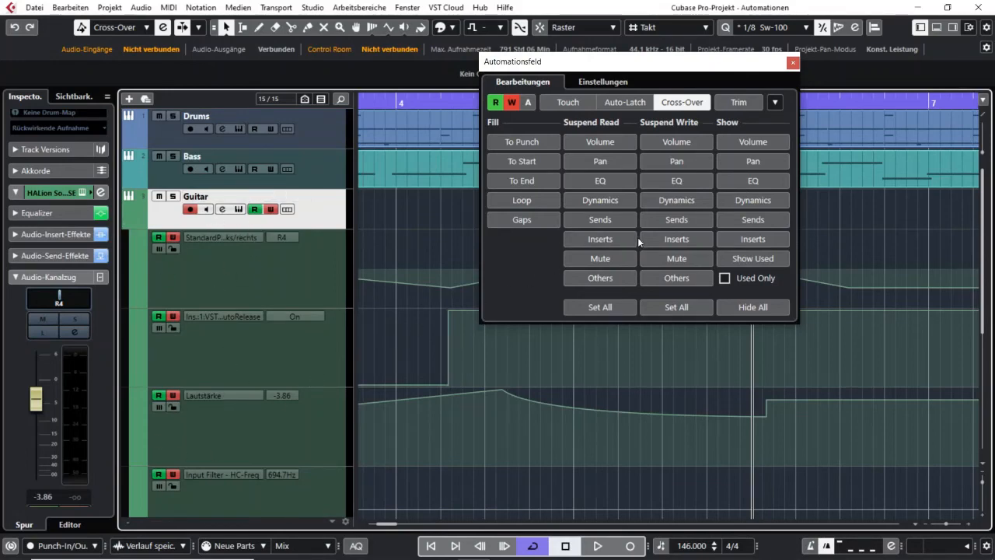
click(682, 143)
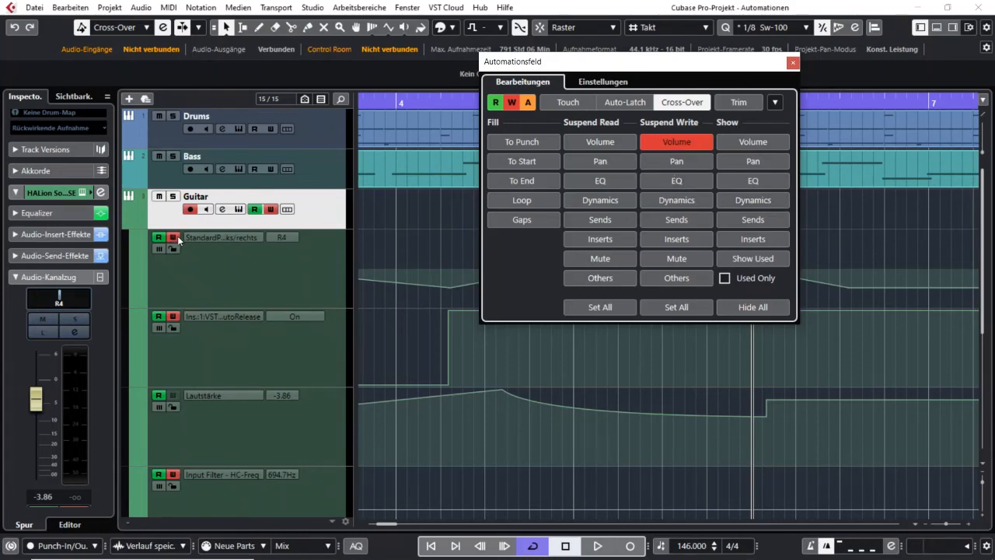
click(682, 161)
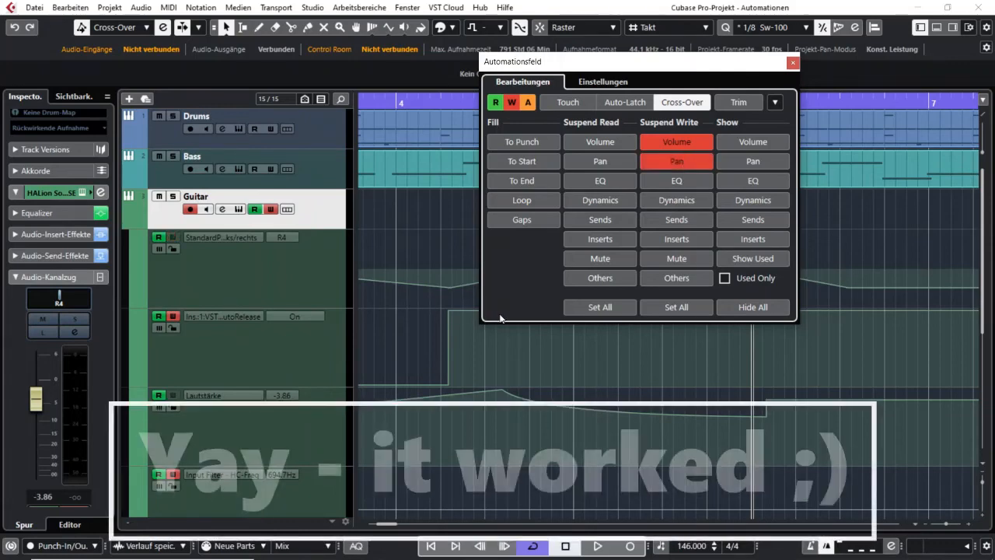
Lift the Write suspension for Volume and Pan and turn off Write, leaving Read active
click(685, 145)
click(684, 163)
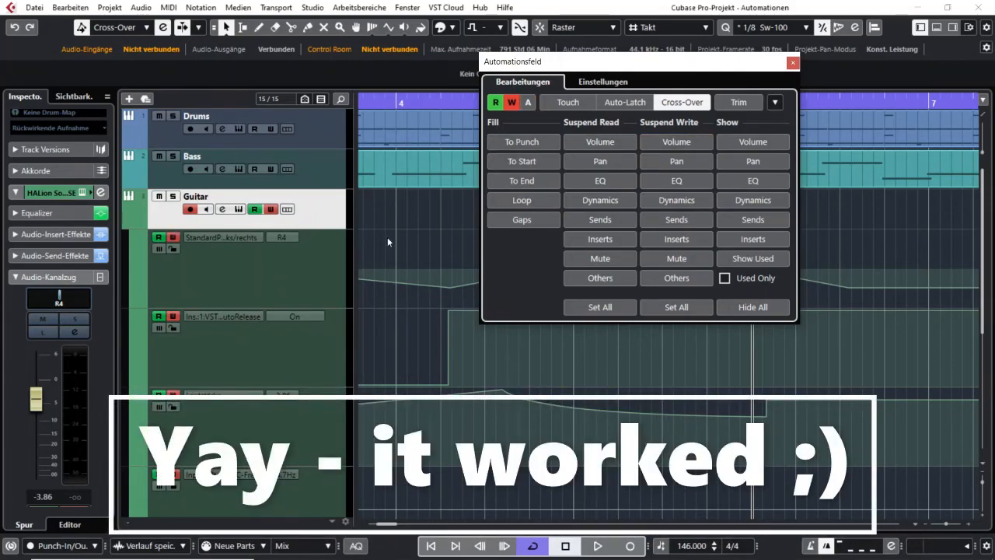
click(512, 102)
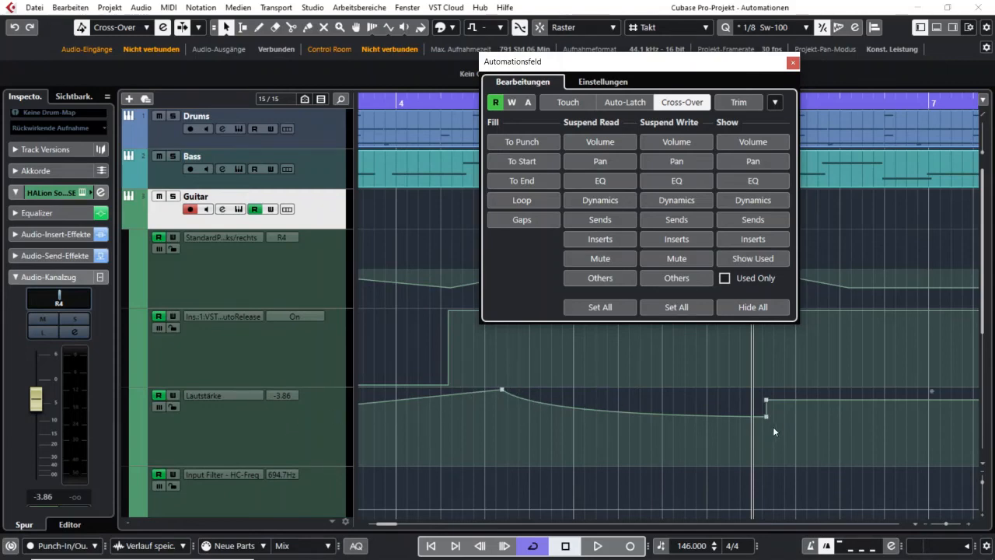
Try the Guitar's volume fader with Read active, and again with Read suspended for Volume, lowering it to -10.2 and raising it
drag(39, 406, 40, 444)
drag(37, 399, 45, 360)
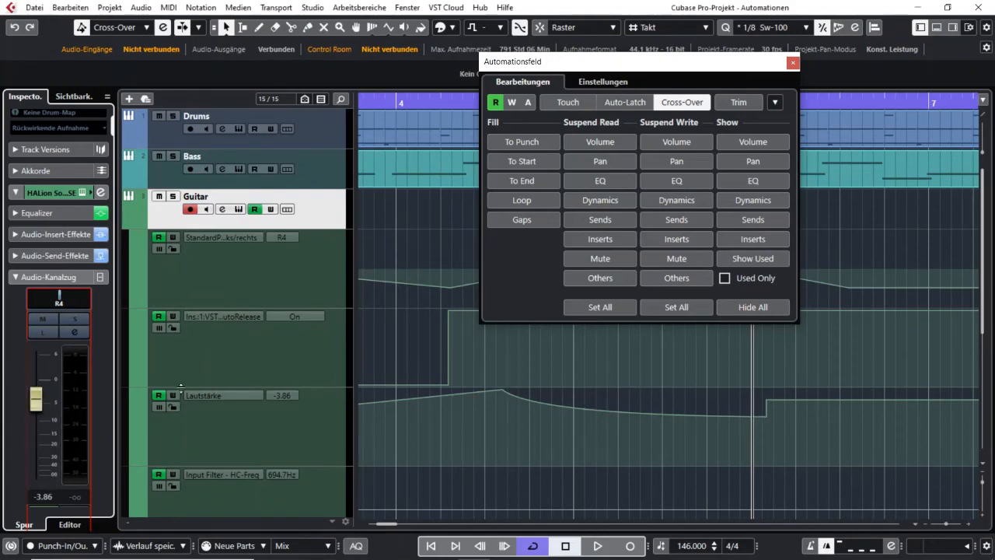
click(607, 144)
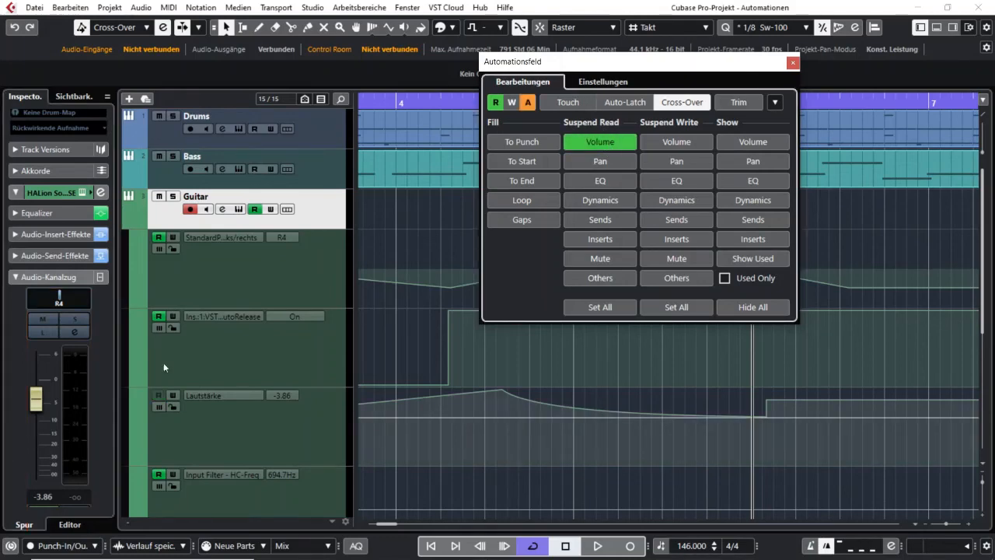
drag(35, 399, 55, 427)
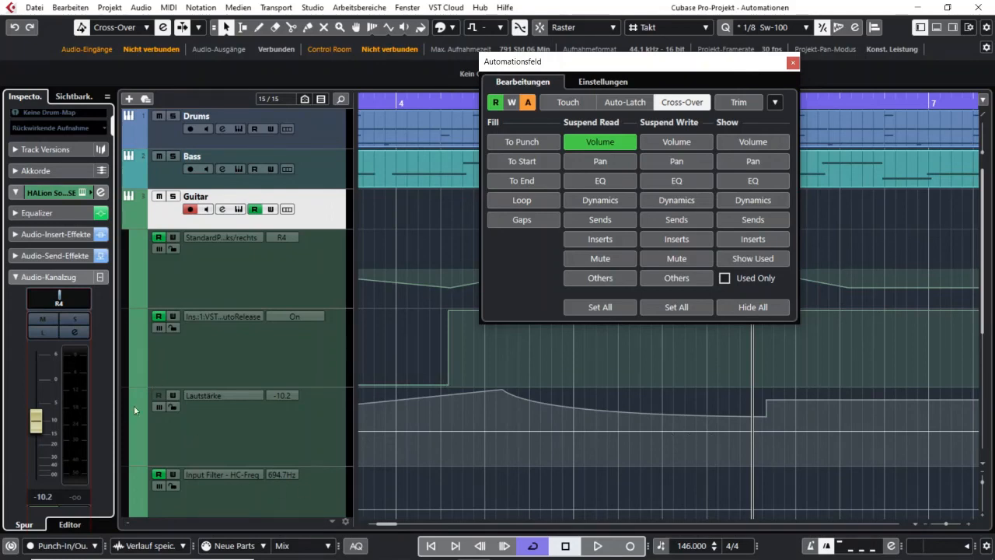
drag(43, 422, 47, 402)
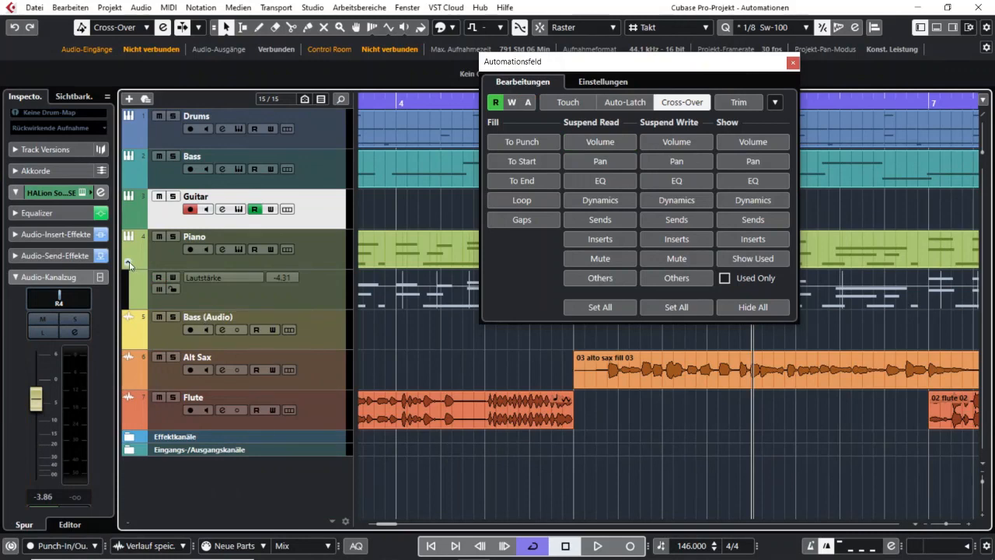
Hide the Piano track's automation lane and show the volume automation of all tracks
click(132, 265)
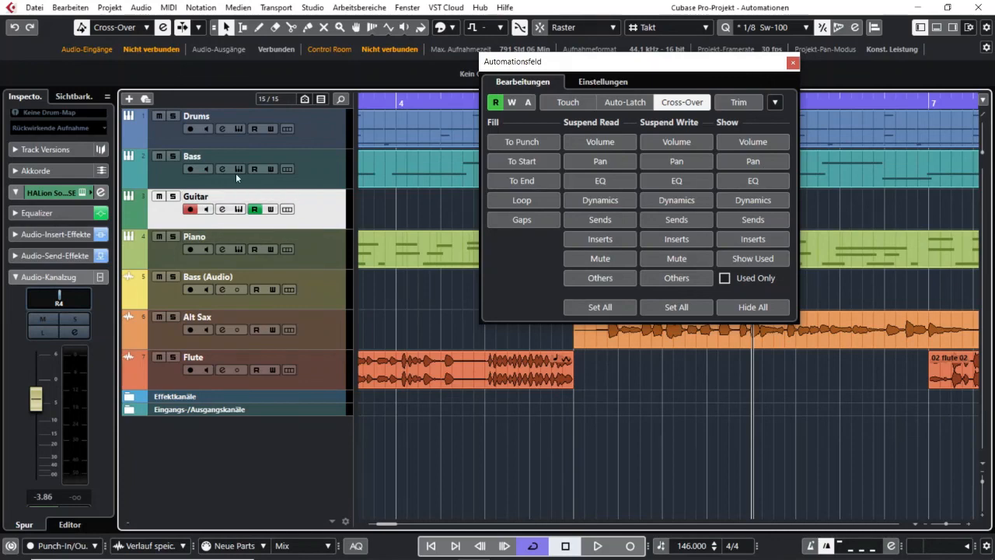
click(751, 143)
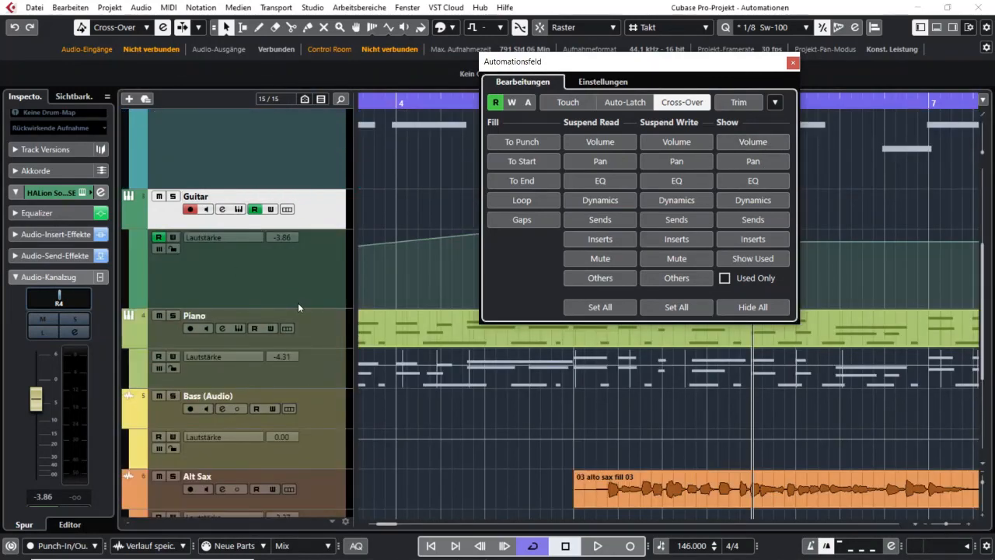
Adjust the height of all tracks so that every track fits in the view with its volume lane
drag(299, 304, 308, 273)
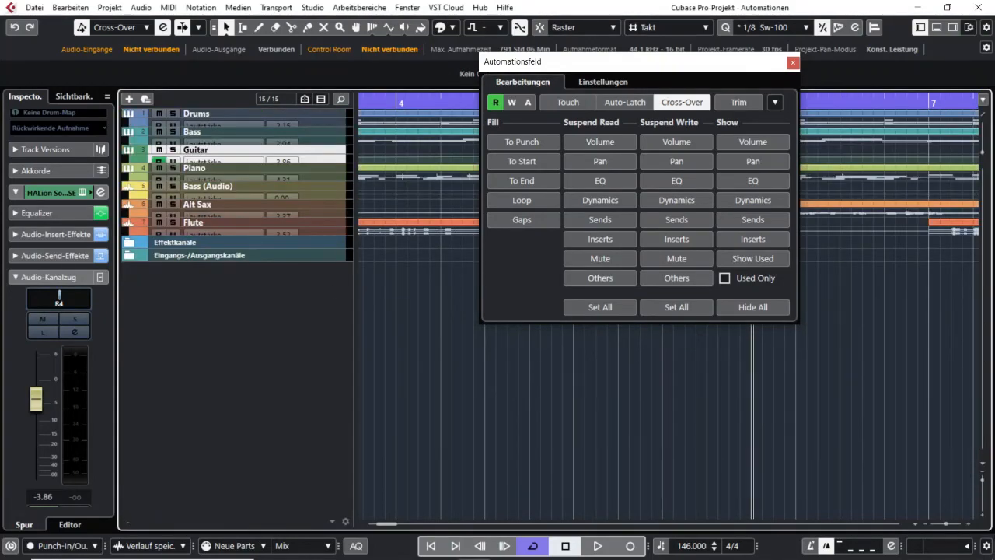
click(982, 515)
click(982, 515)
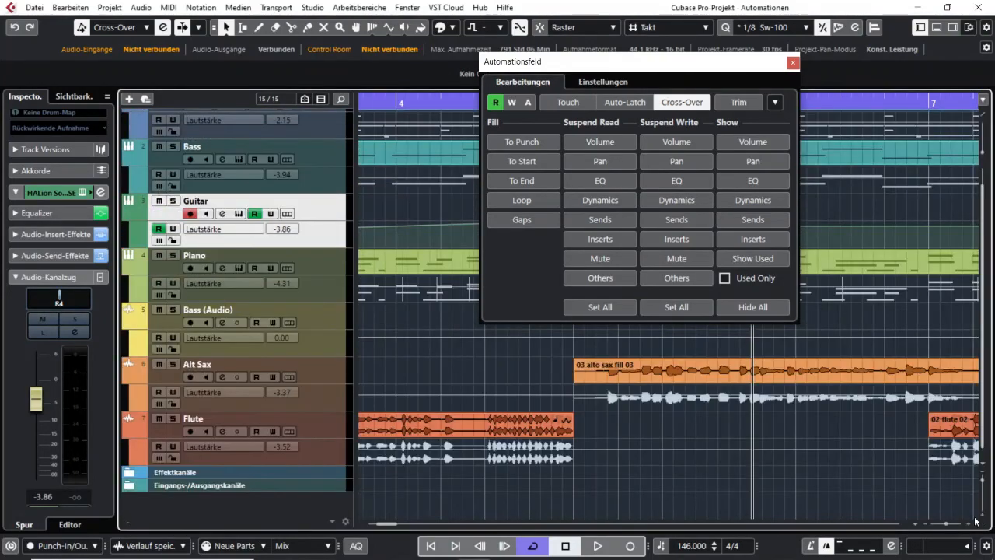
scroll(658, 476, up, 1)
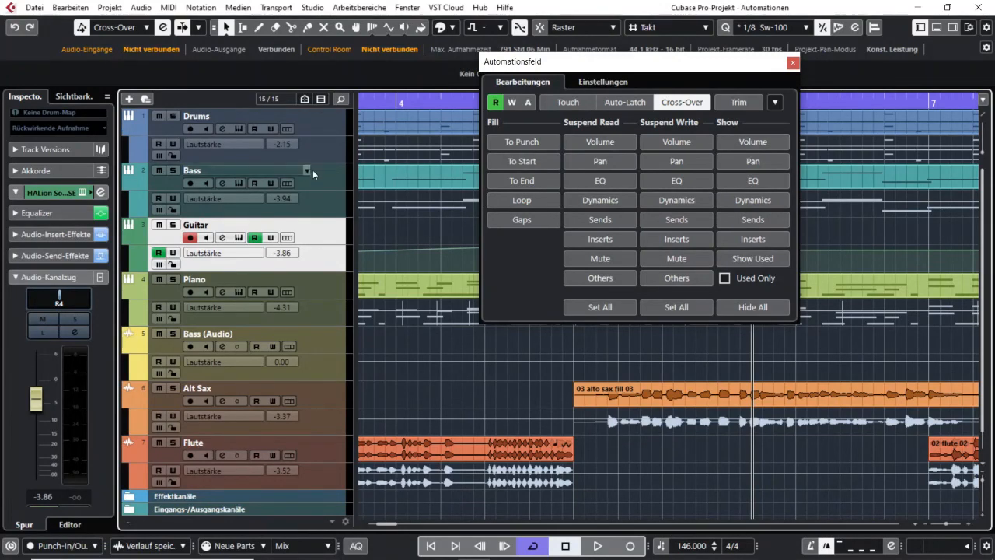
Select the volume automation lanes one after another, from the Drums track down to the Alt Sax track
click(329, 148)
click(323, 210)
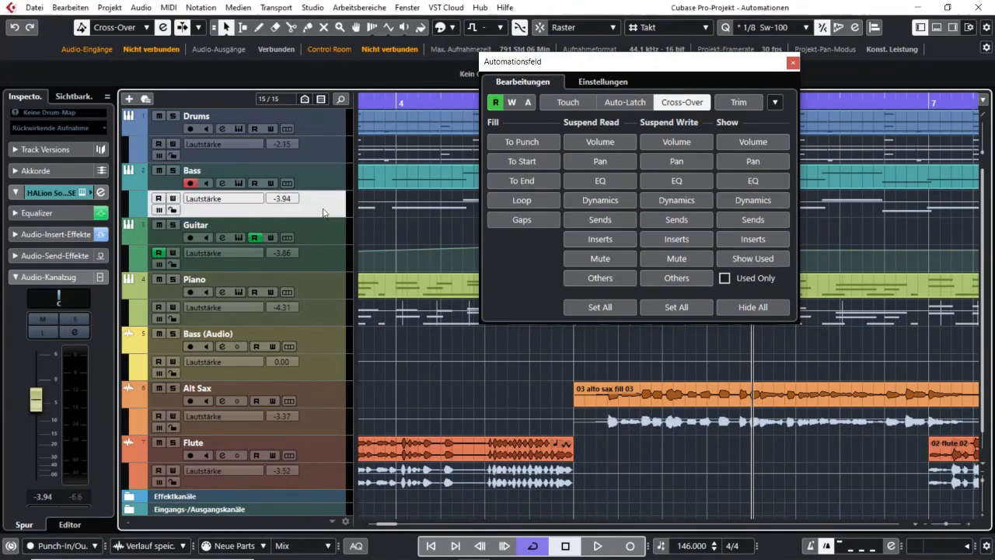
click(322, 261)
click(320, 312)
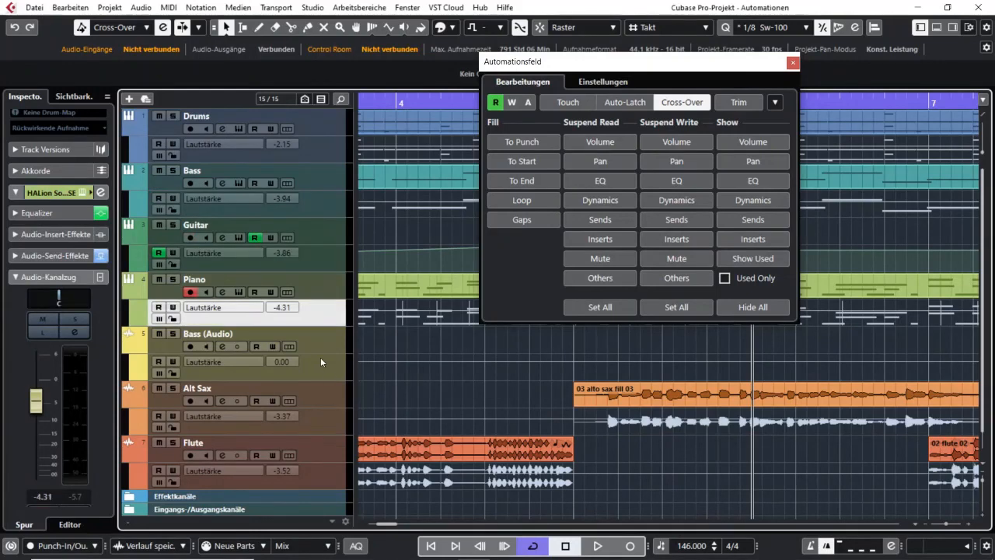
click(320, 361)
click(318, 415)
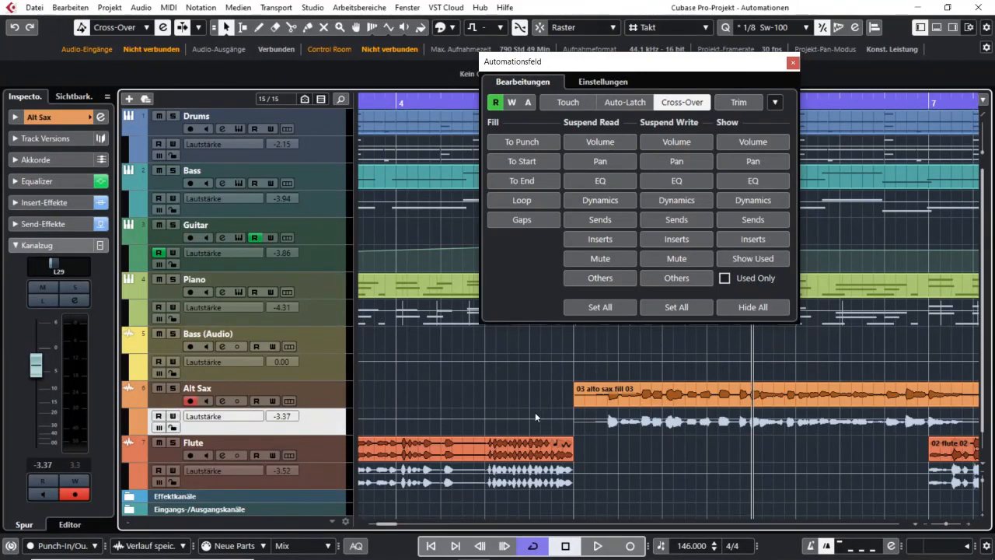
Show the pan automation of all tracks and look through the lanes from Drums to Flute
click(754, 161)
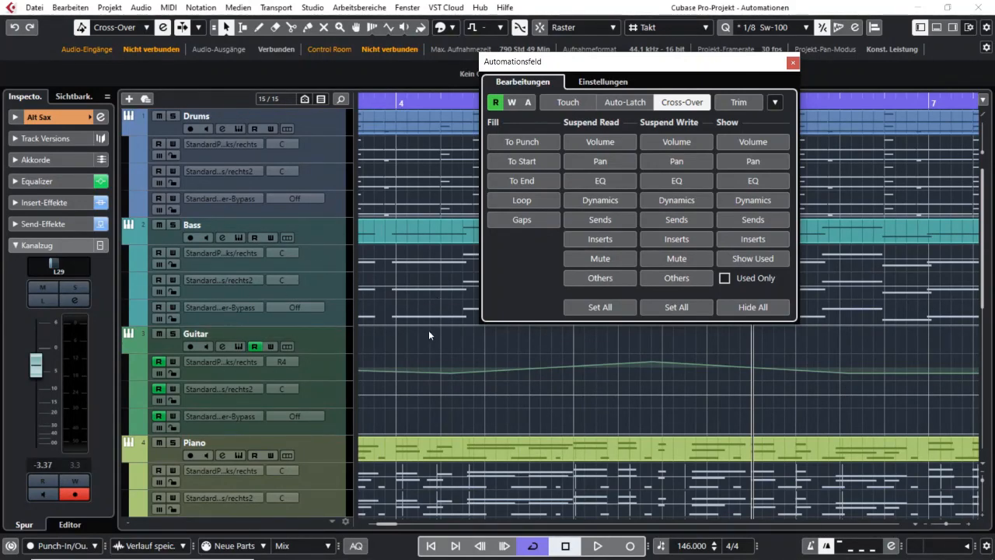
scroll(428, 332, down, 10)
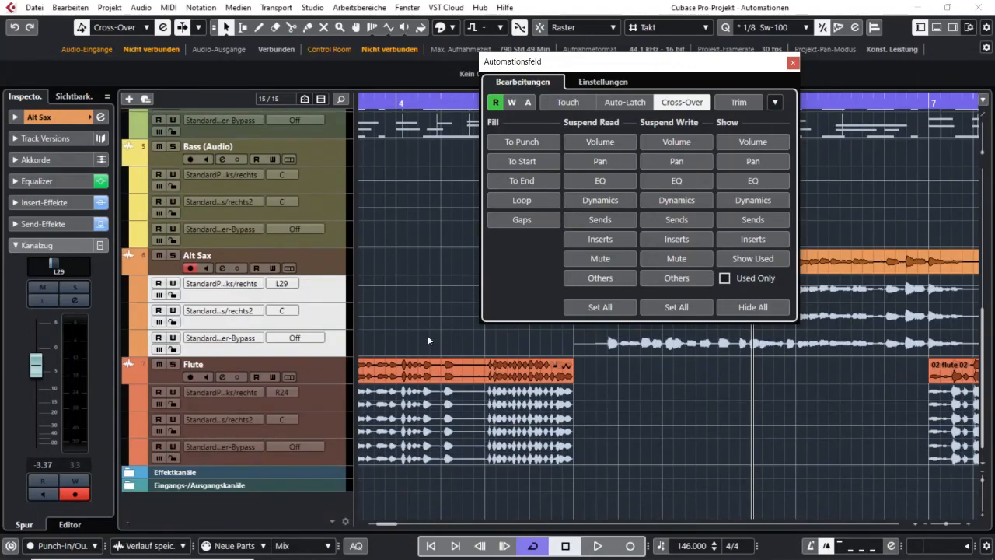
scroll(428, 333, up, 10)
scroll(426, 327, down, 10)
scroll(417, 324, up, 10)
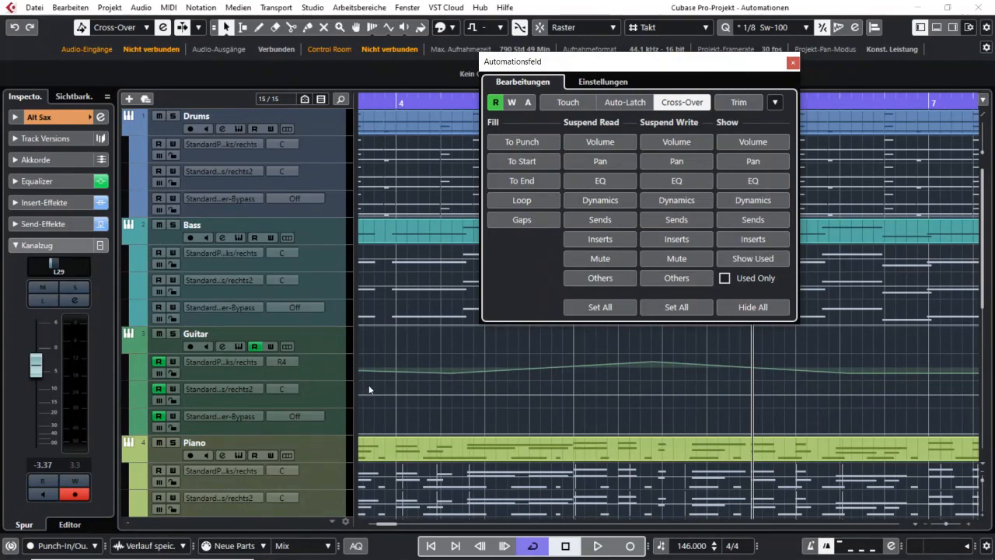
Hide all automation lanes and turn off record enable on the Alt Sax track
click(756, 306)
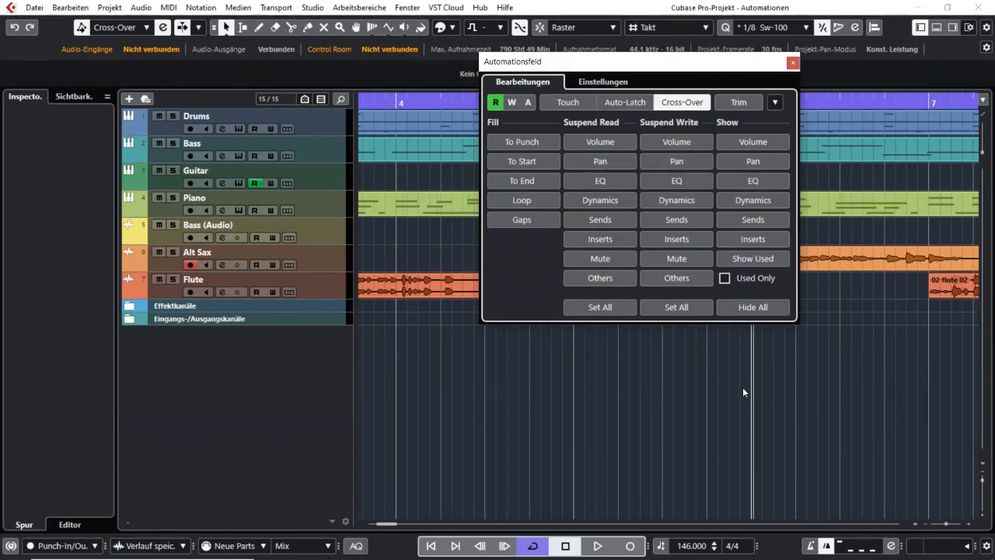
click(191, 267)
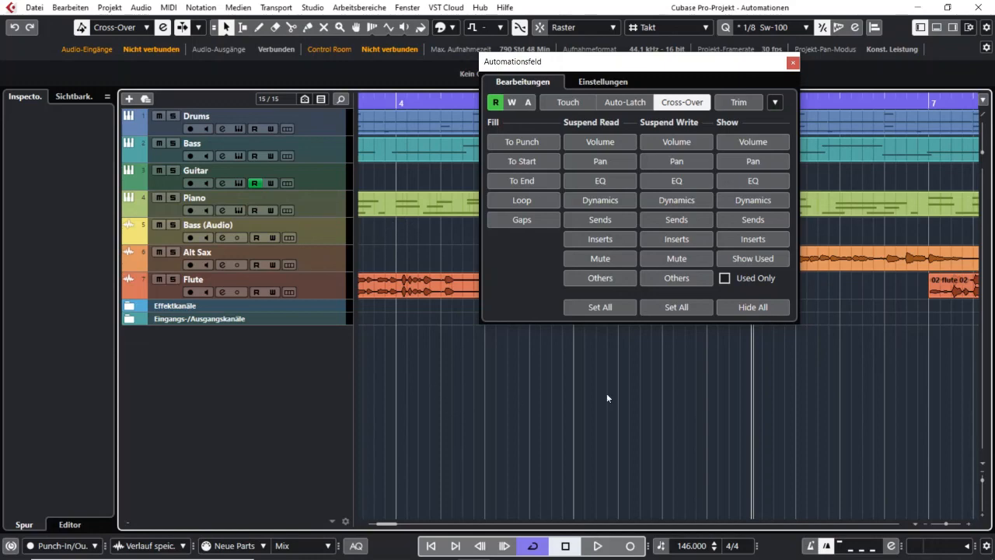
Show the pan lanes of all tracks again and review them with the Automation Panel closed
click(749, 161)
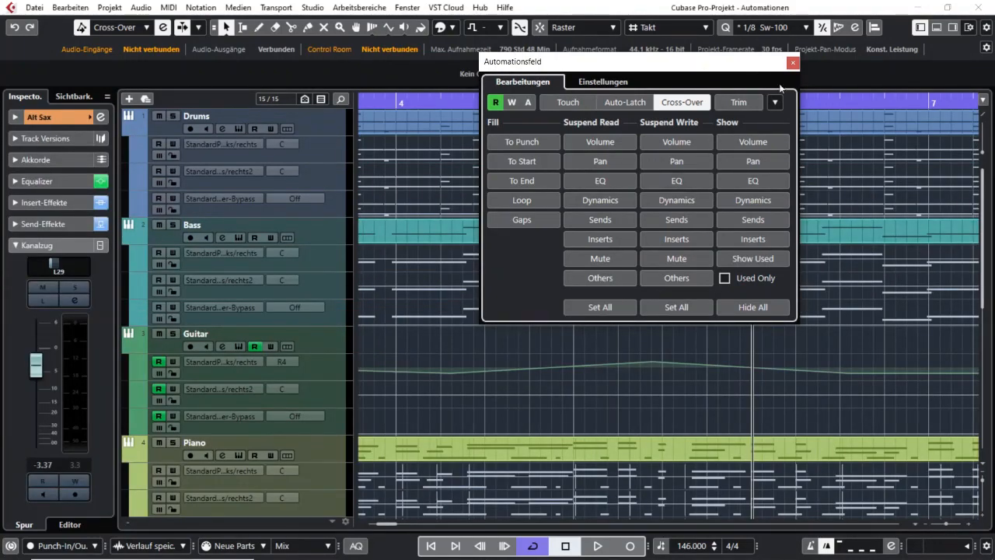
click(791, 62)
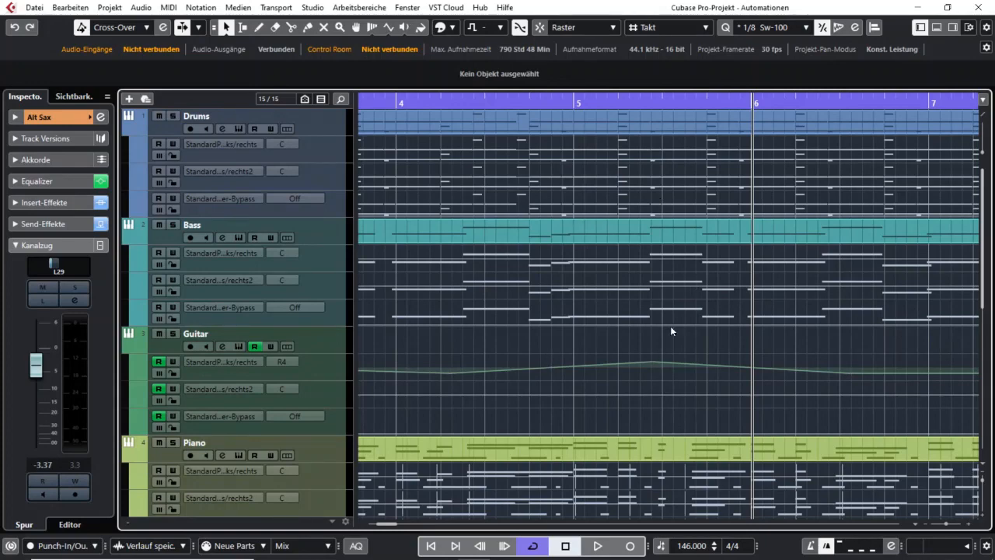
scroll(670, 326, down, 10)
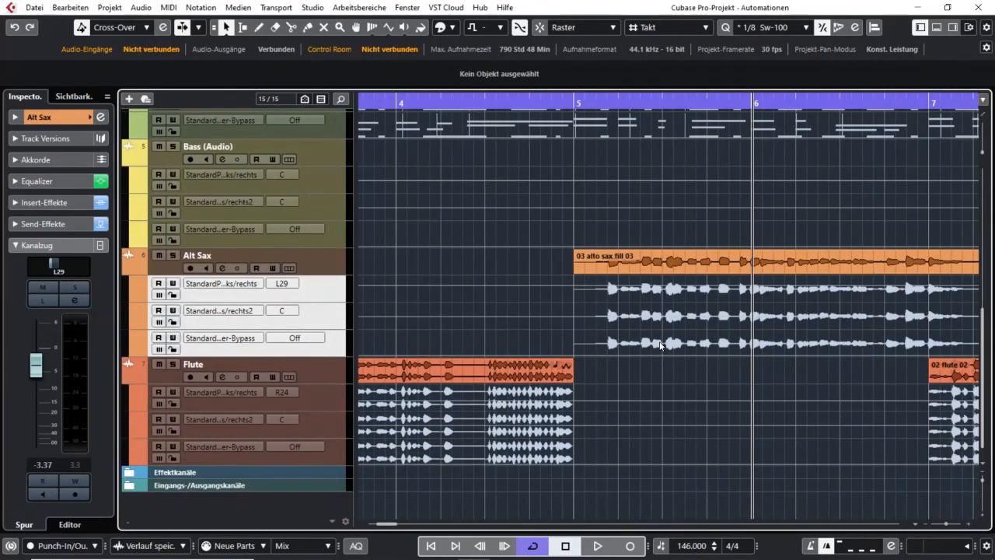
scroll(660, 345, up, 10)
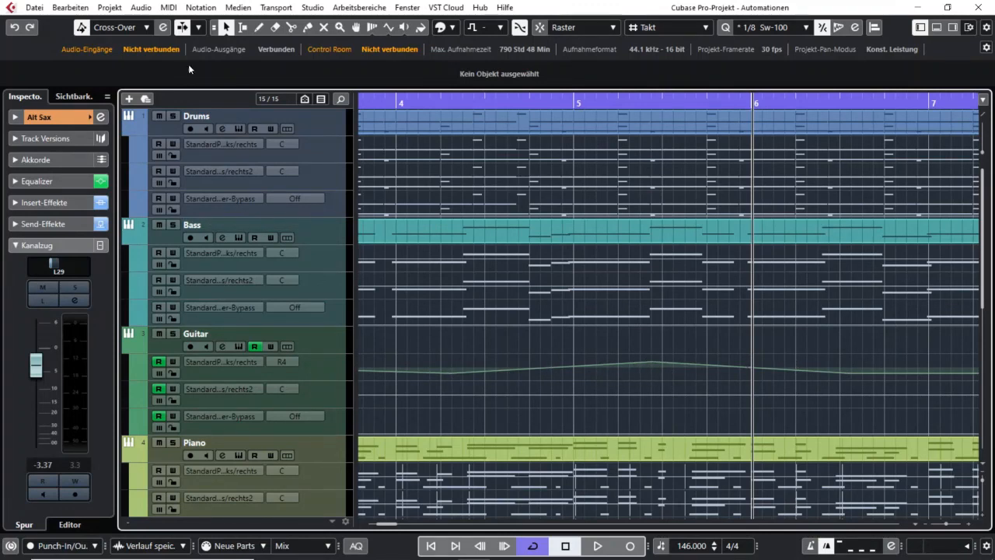
Hide all automation lanes through the Automation Panel, enable Used Only and show only the pan automation in use
click(164, 27)
click(753, 307)
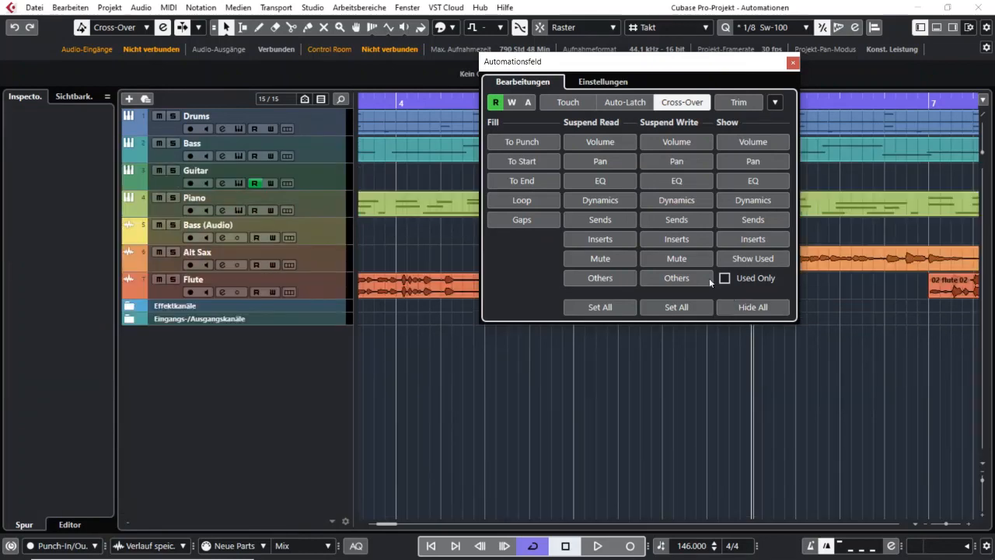
click(731, 278)
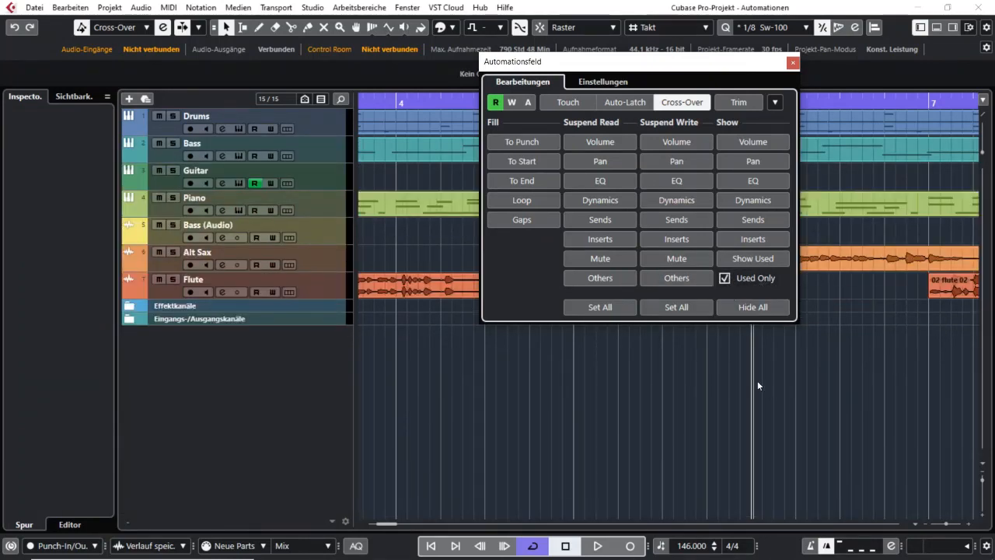
click(757, 161)
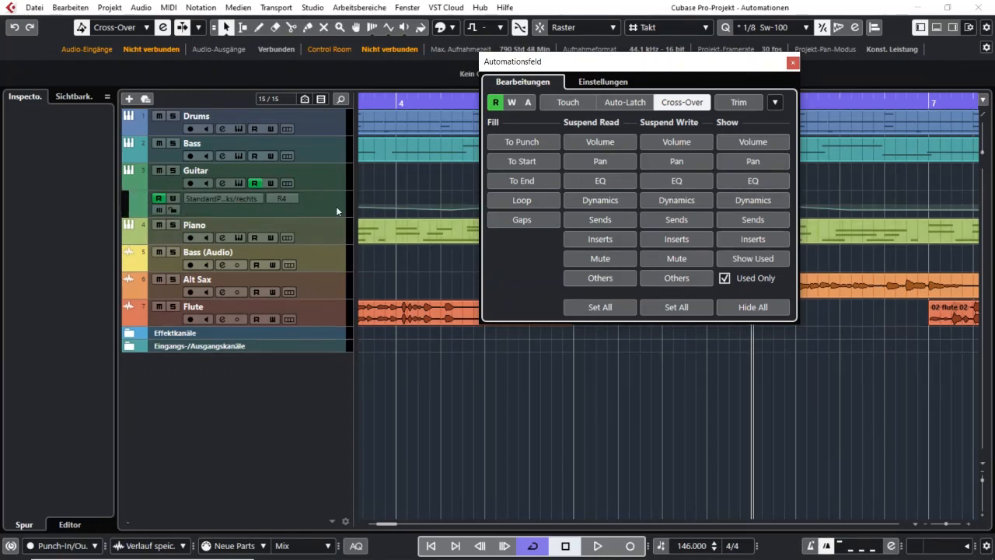
drag(614, 61, 703, 253)
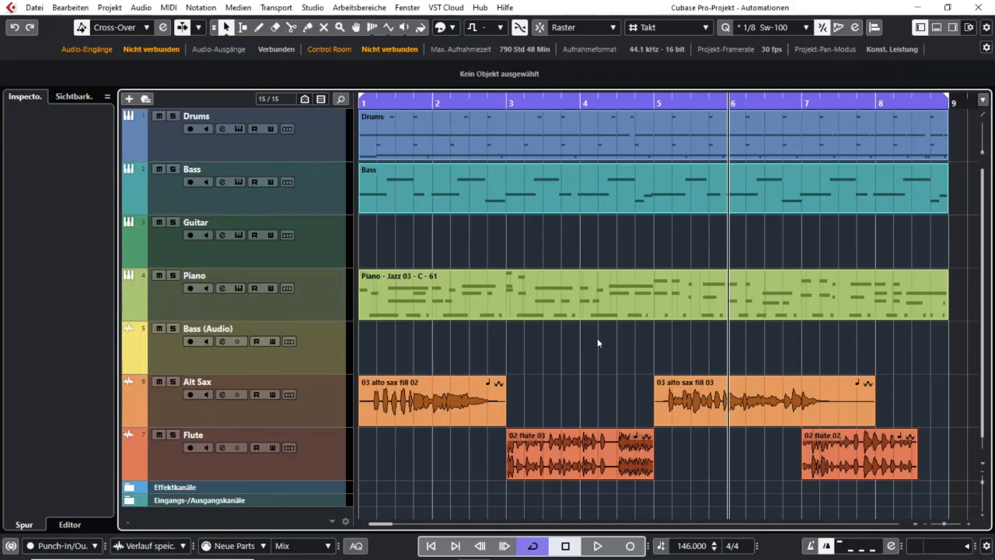
Open the Automation Panel over the project to view its options and close it again
click(162, 28)
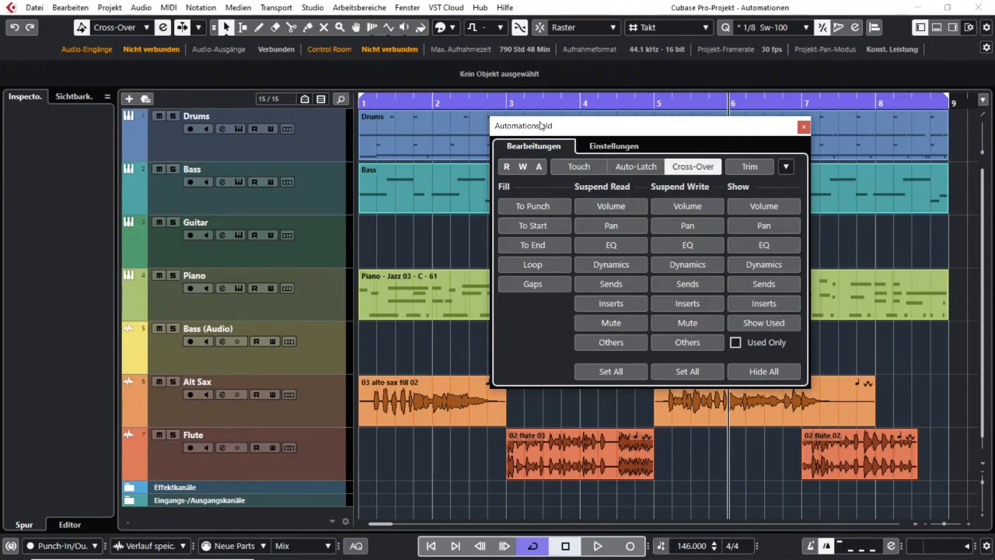
click(804, 126)
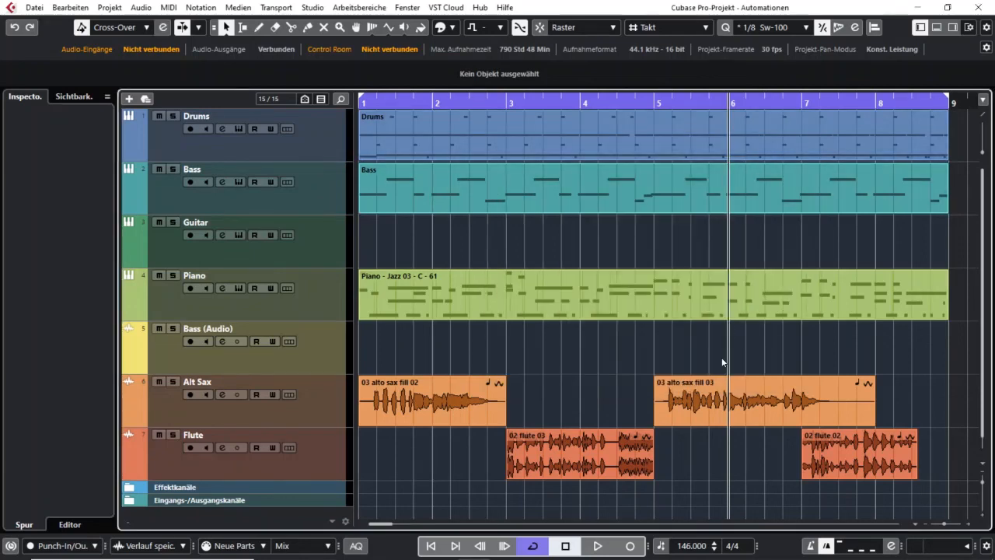